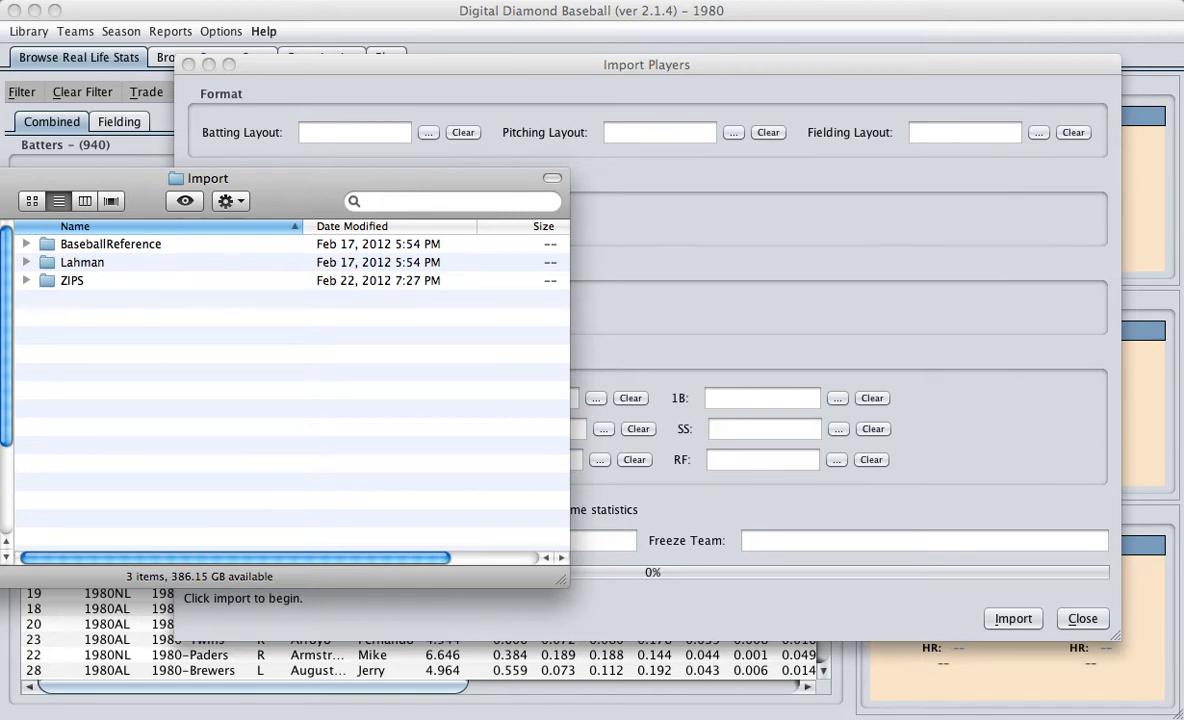
{"action": "left_click", "coordinate": [1098, 1]}
{"action": "left_click", "coordinate": [1128, 31]}
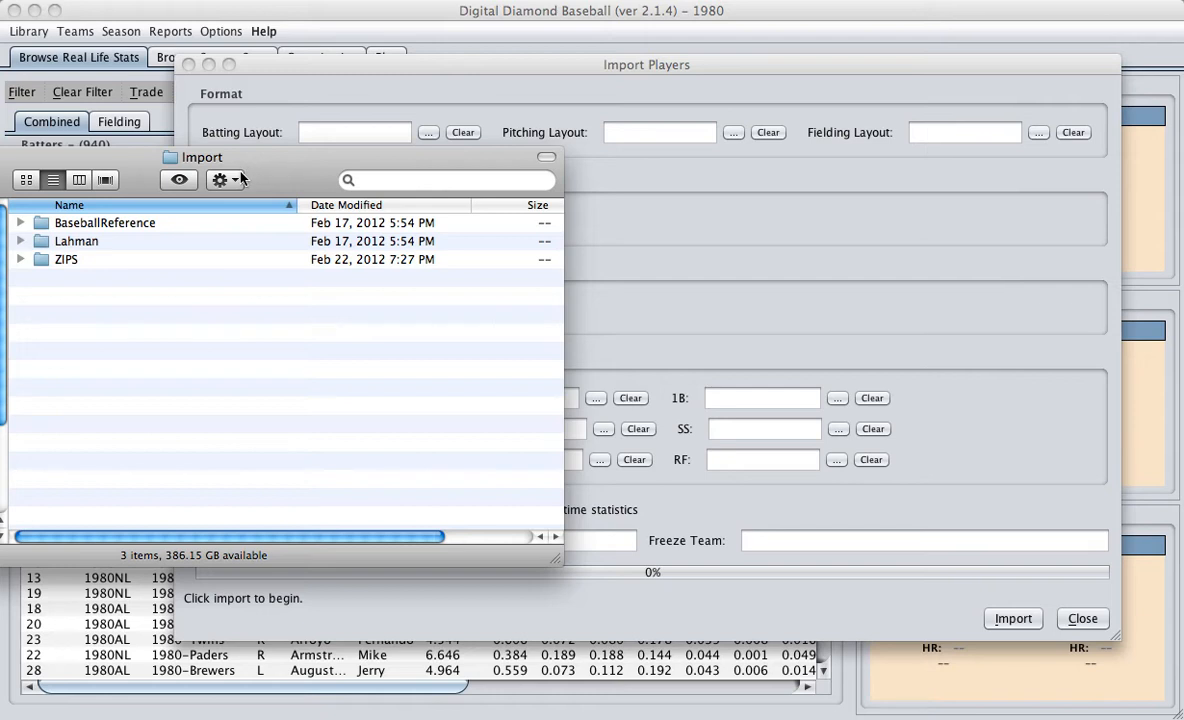
Create a new folder named 2012 inside the Import folder
{"action": "left_click", "coordinate": [224, 180]}
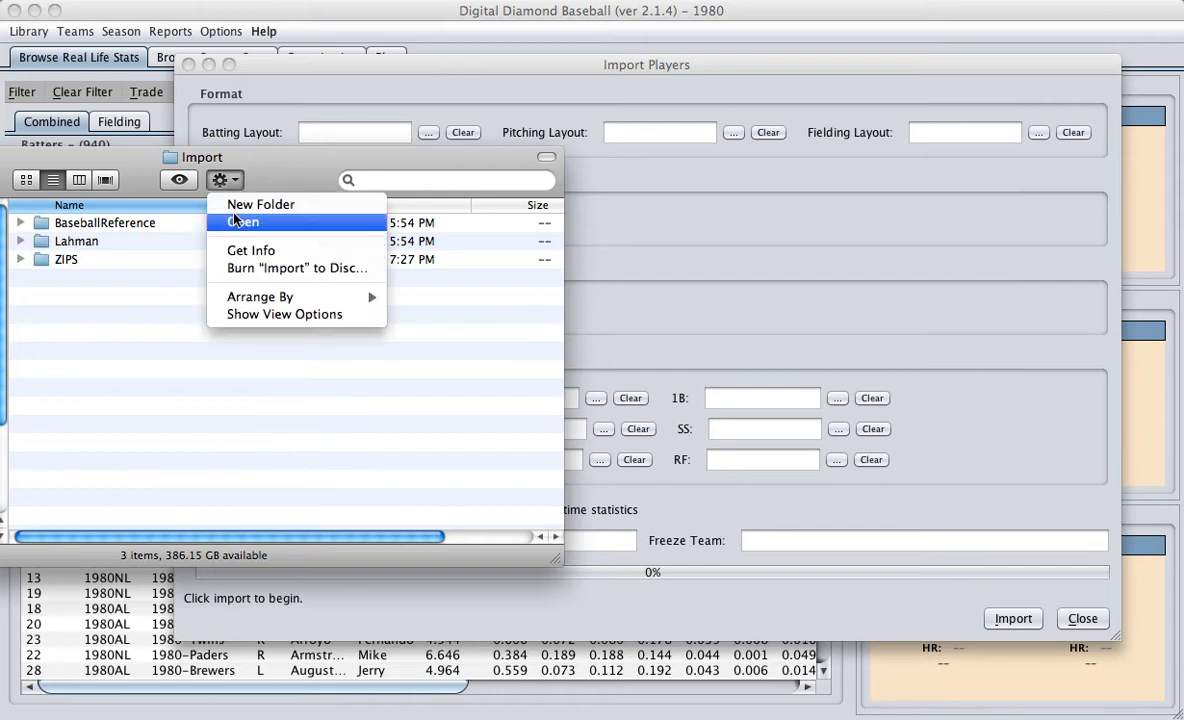
{"action": "left_click", "coordinate": [234, 216]}
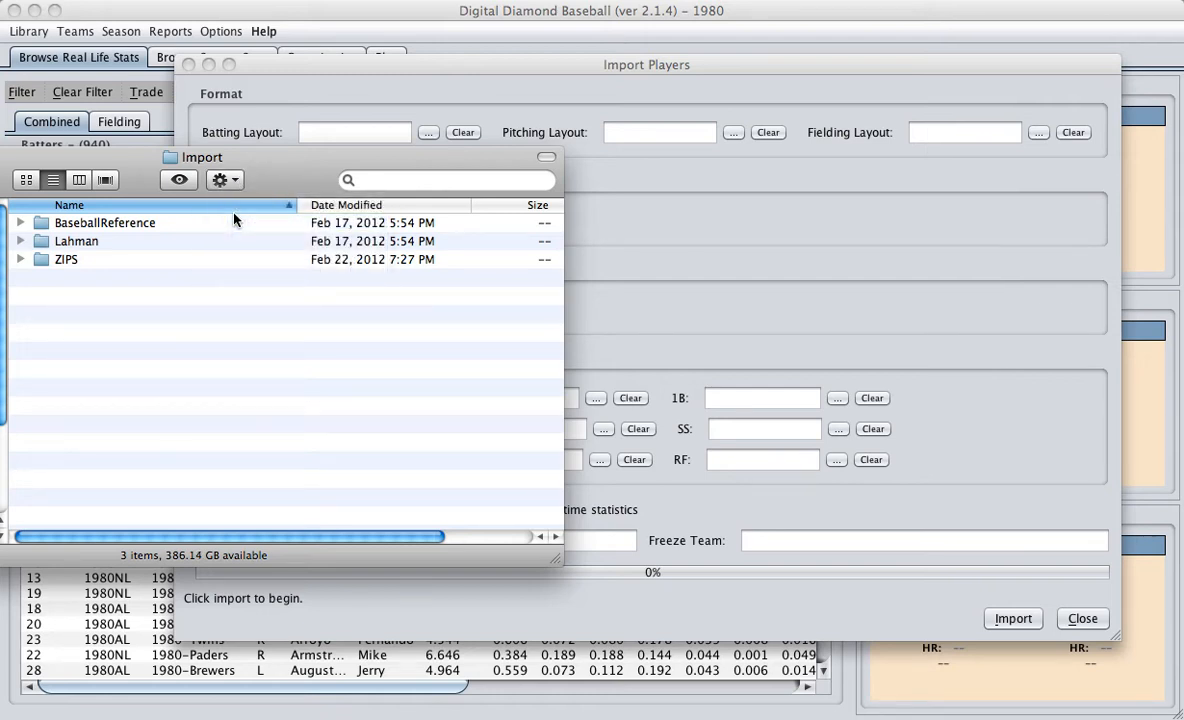
{"action": "left_click", "coordinate": [224, 180]}
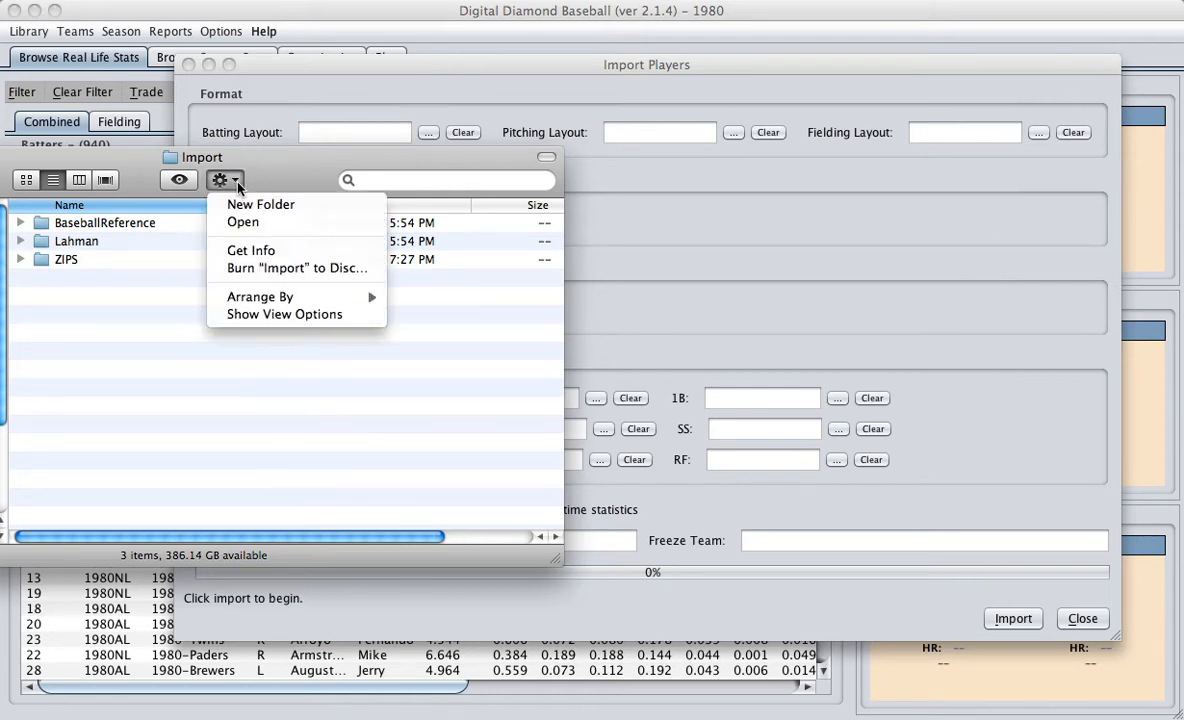
{"action": "left_click", "coordinate": [238, 201]}
{"action": "type", "text": "2012"}
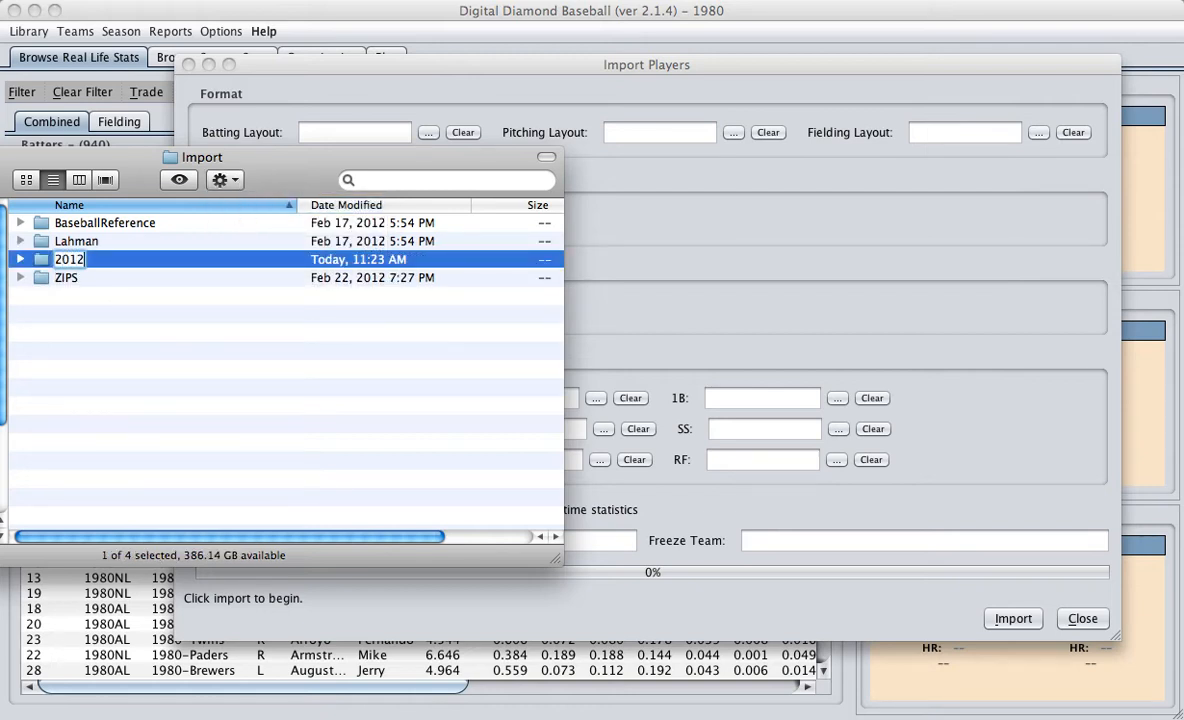
{"action": "key", "text": "Return"}
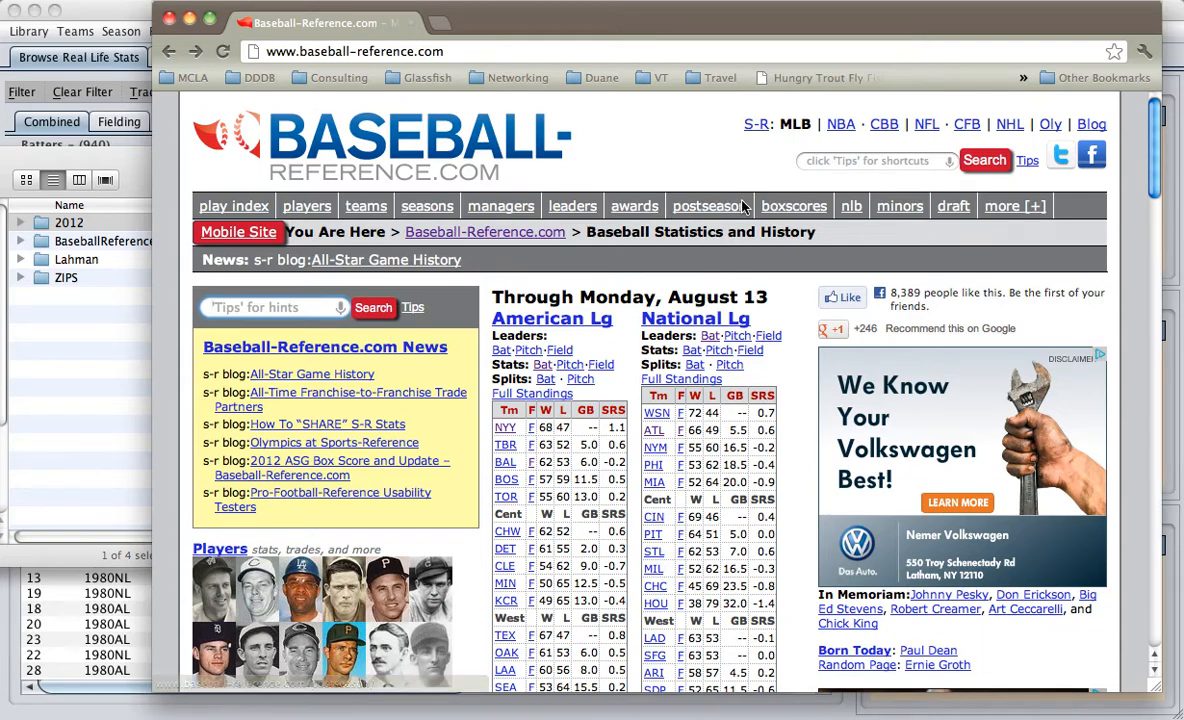
In the browser, open Baseball-Reference's 2012 standard batting page by way of the All Major Leagues batting index
{"action": "left_click", "coordinate": [428, 207]}
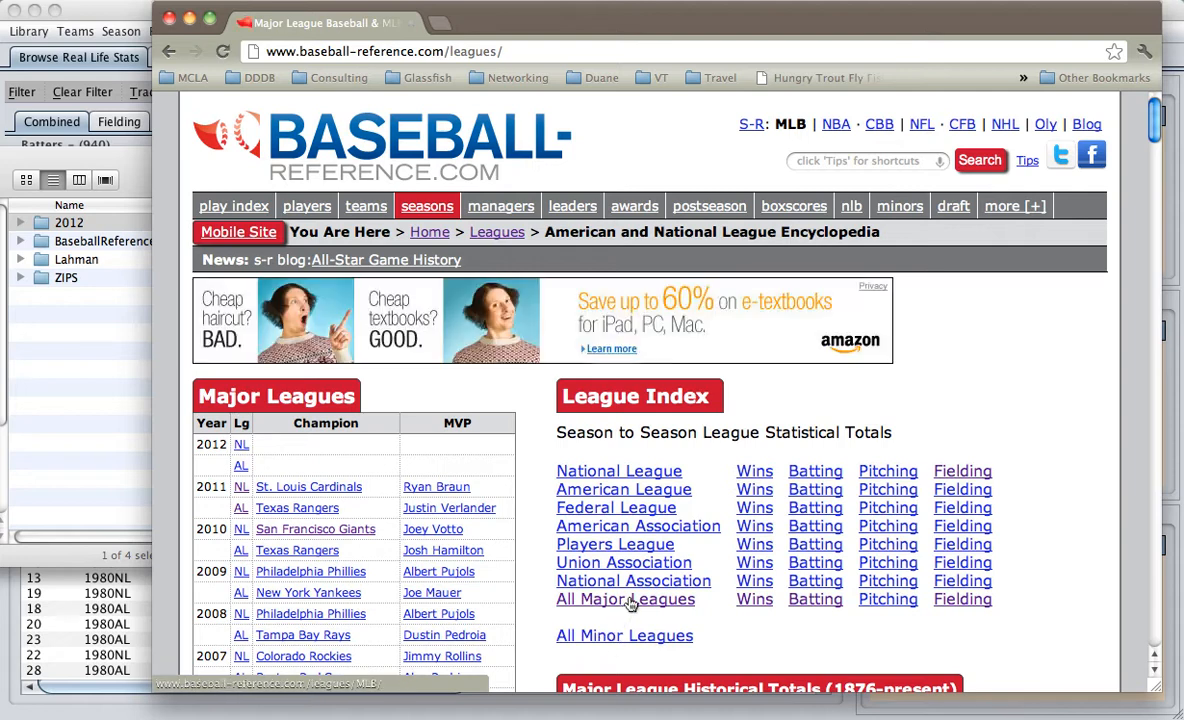
{"action": "left_click", "coordinate": [815, 601]}
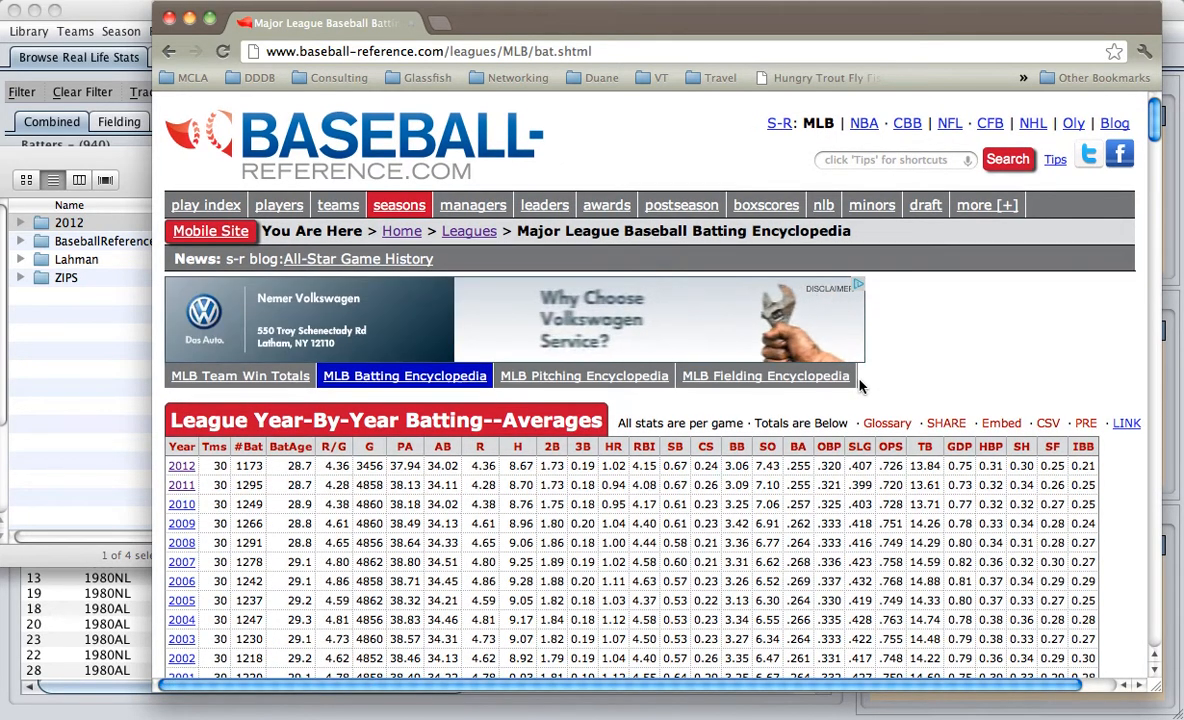
{"action": "left_click", "coordinate": [183, 467]}
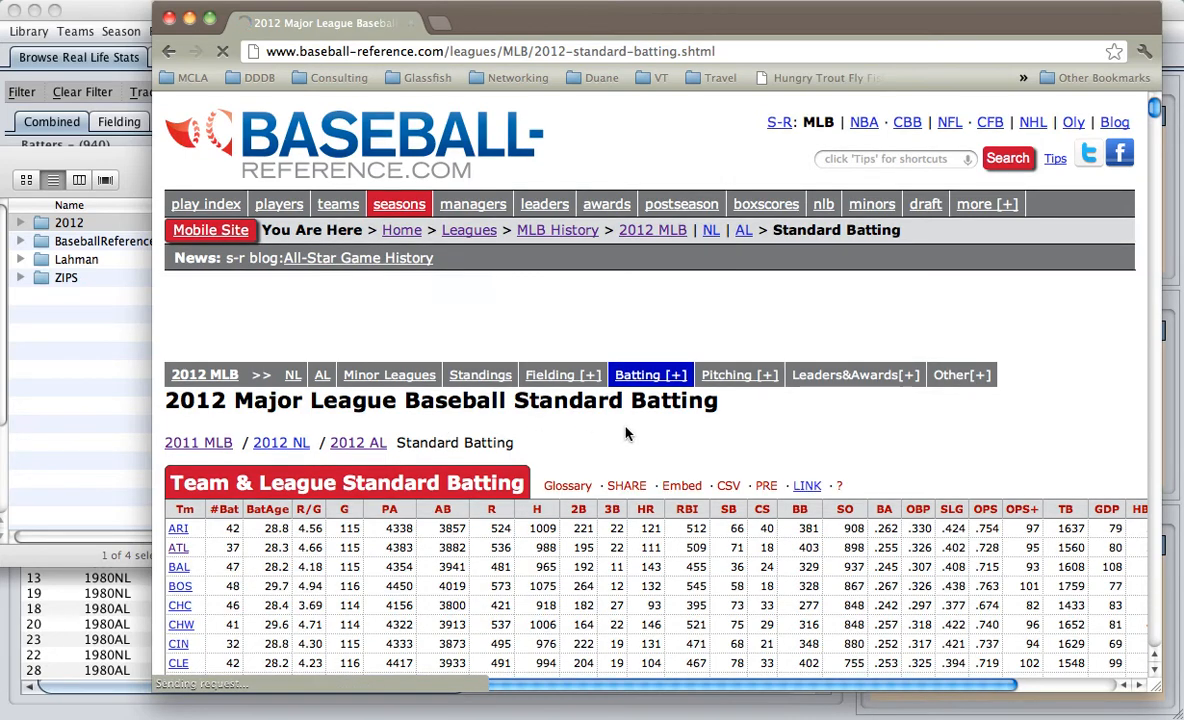
Open the sharing toolbox for the Player Standard Batting table
{"action": "scroll", "coordinate": [627, 433], "scroll_direction": "down", "scroll_amount": 10}
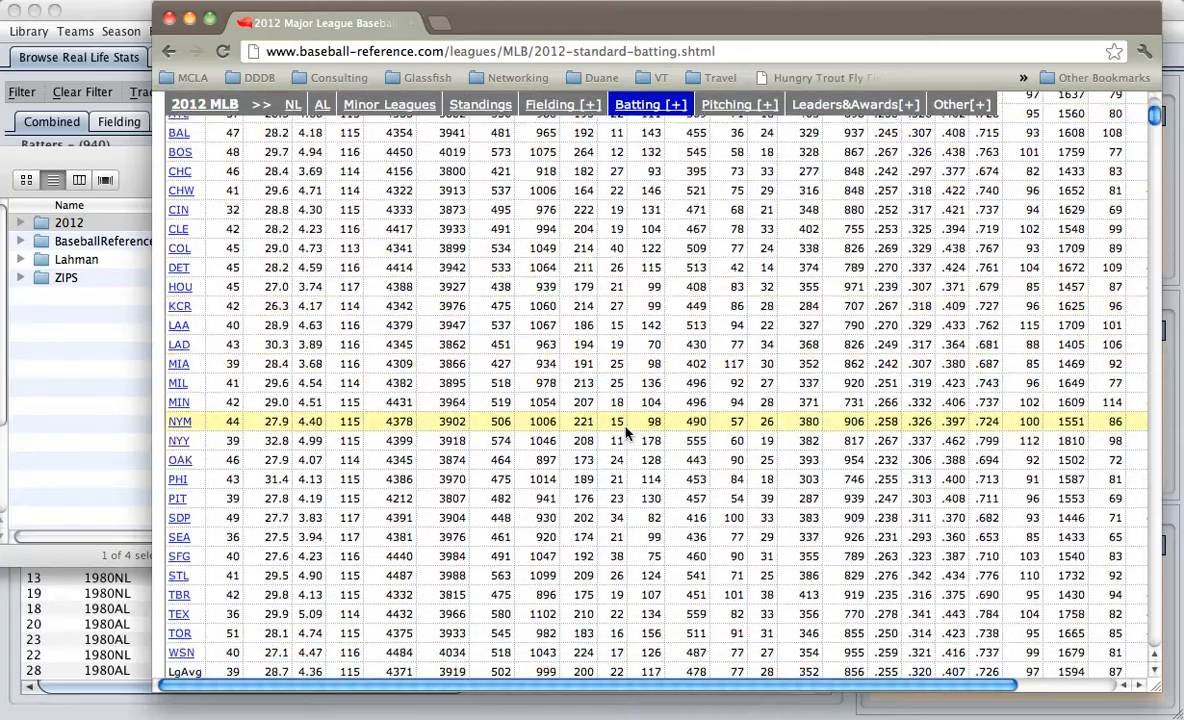
{"action": "scroll", "coordinate": [627, 432], "scroll_direction": "down", "scroll_amount": 10}
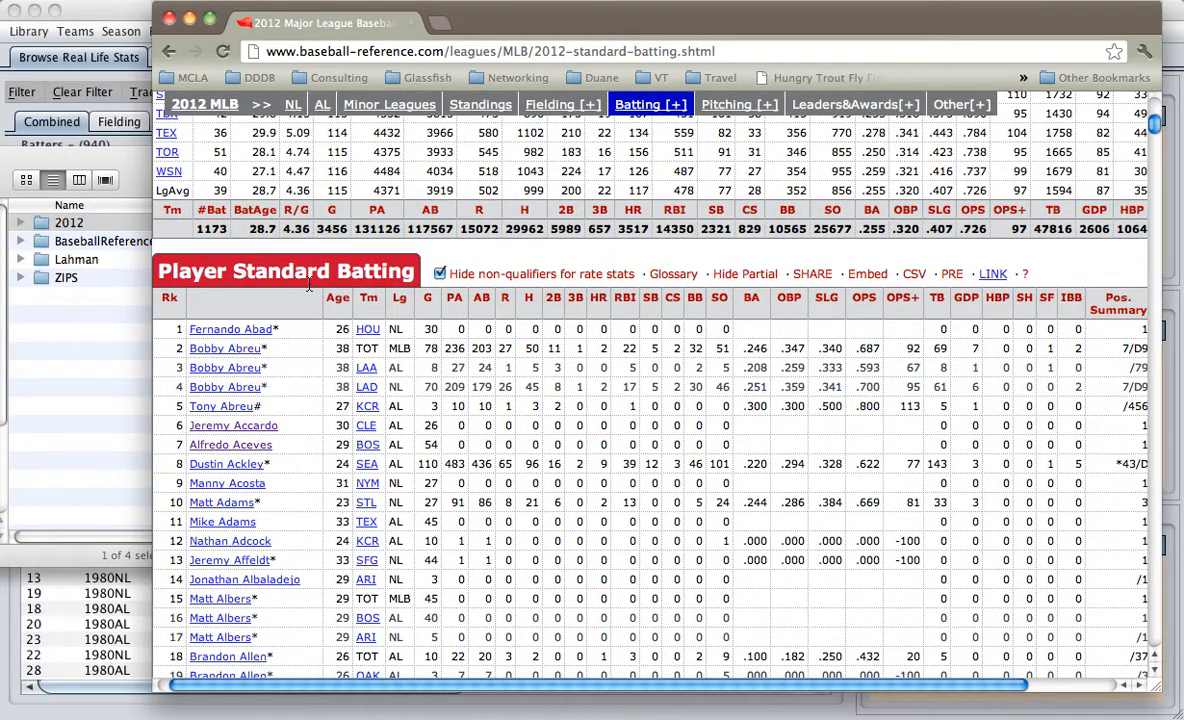
{"action": "scroll", "coordinate": [309, 285], "scroll_direction": "left", "scroll_amount": 1}
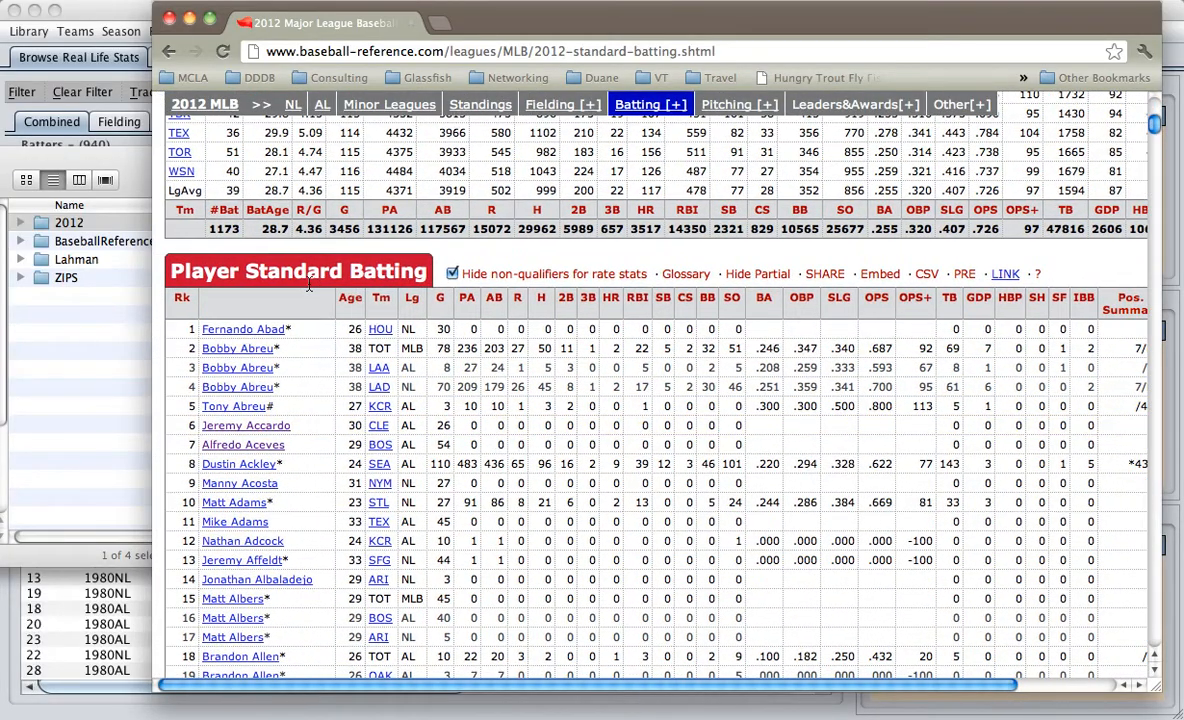
{"action": "left_click", "coordinate": [826, 275]}
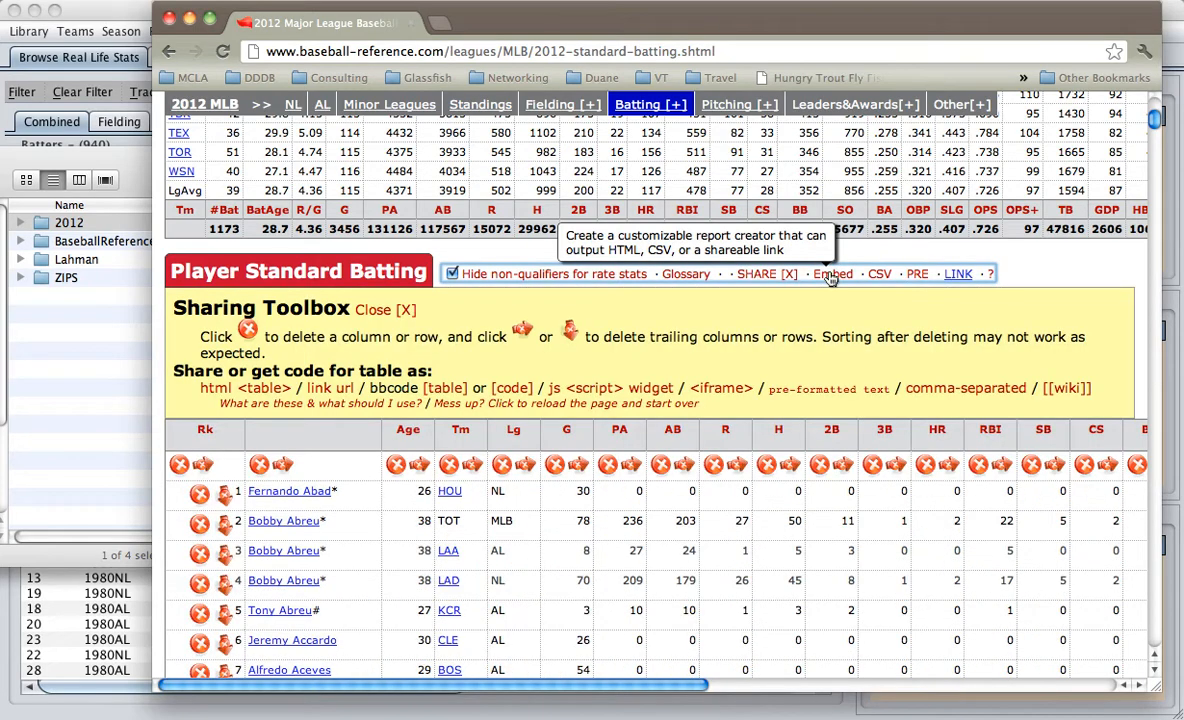
{"action": "scroll", "coordinate": [762, 350], "scroll_direction": "down", "scroll_amount": 3}
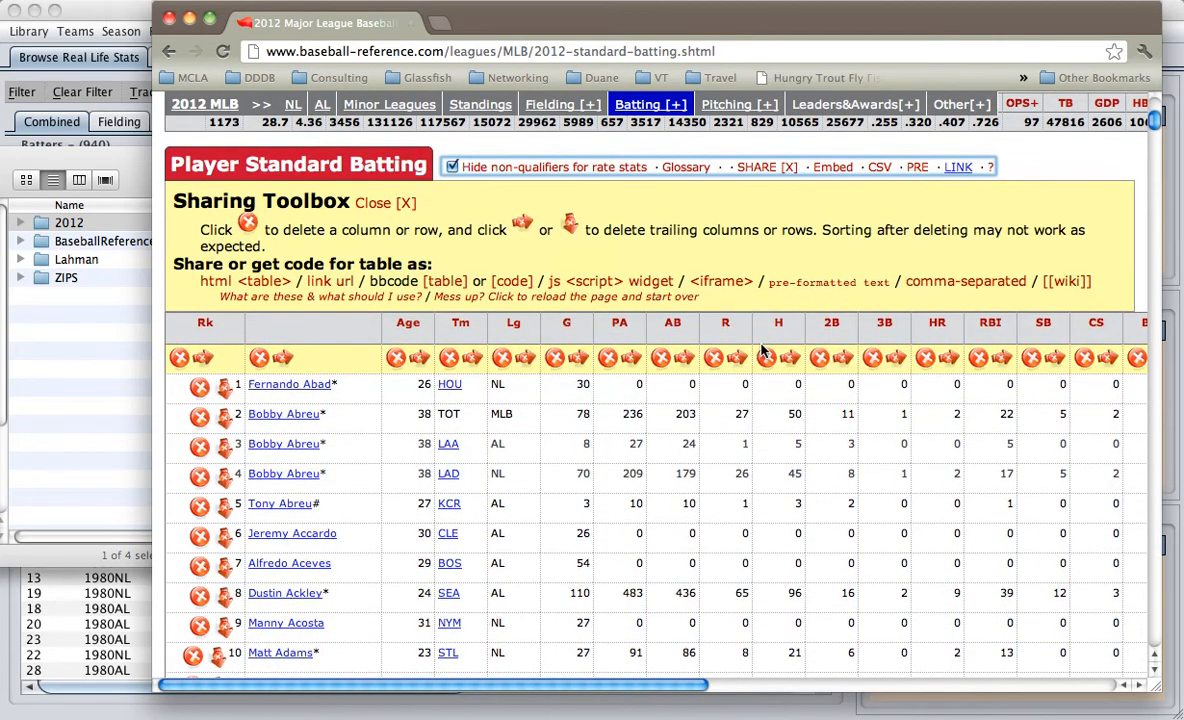
{"action": "scroll", "coordinate": [762, 350], "scroll_direction": "down", "scroll_amount": 2}
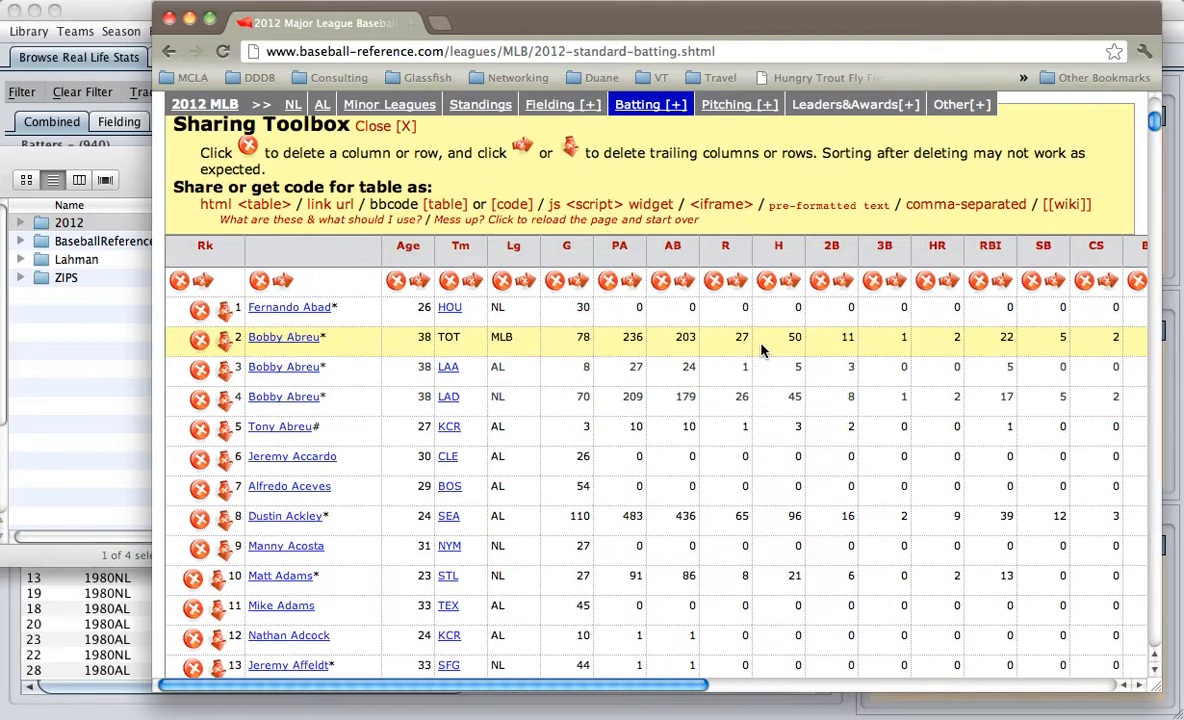
{"action": "left_click", "coordinate": [1106, 3]}
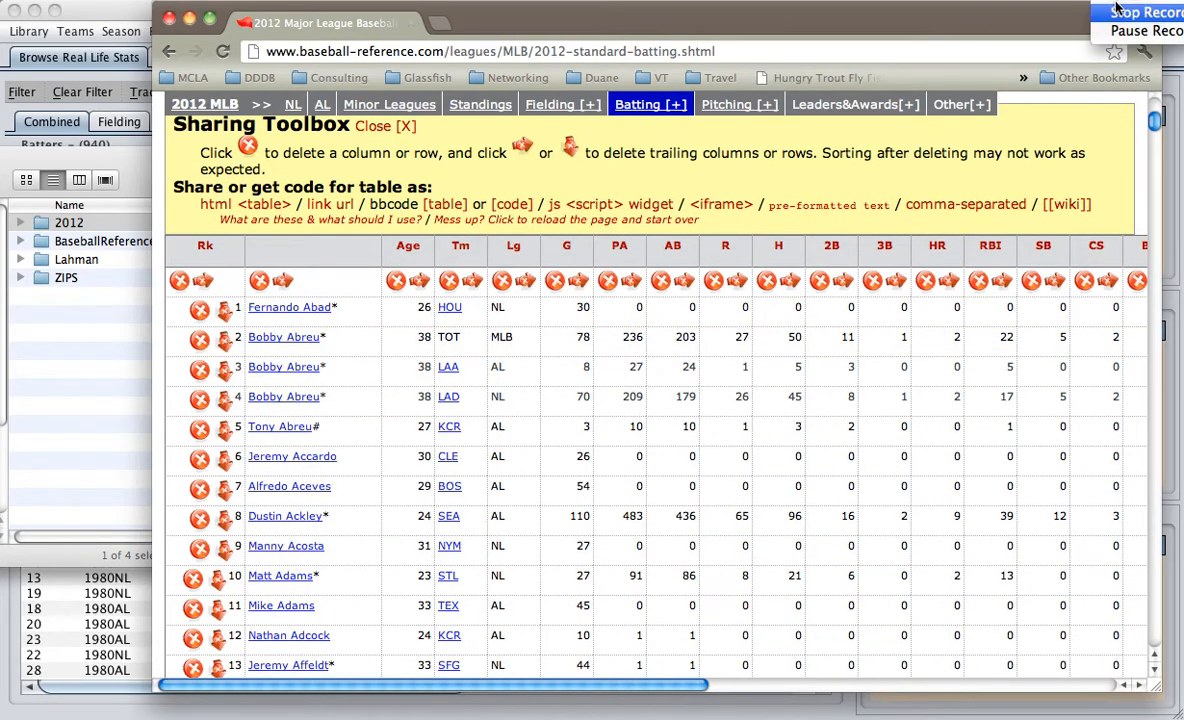
{"action": "left_click", "coordinate": [1127, 31]}
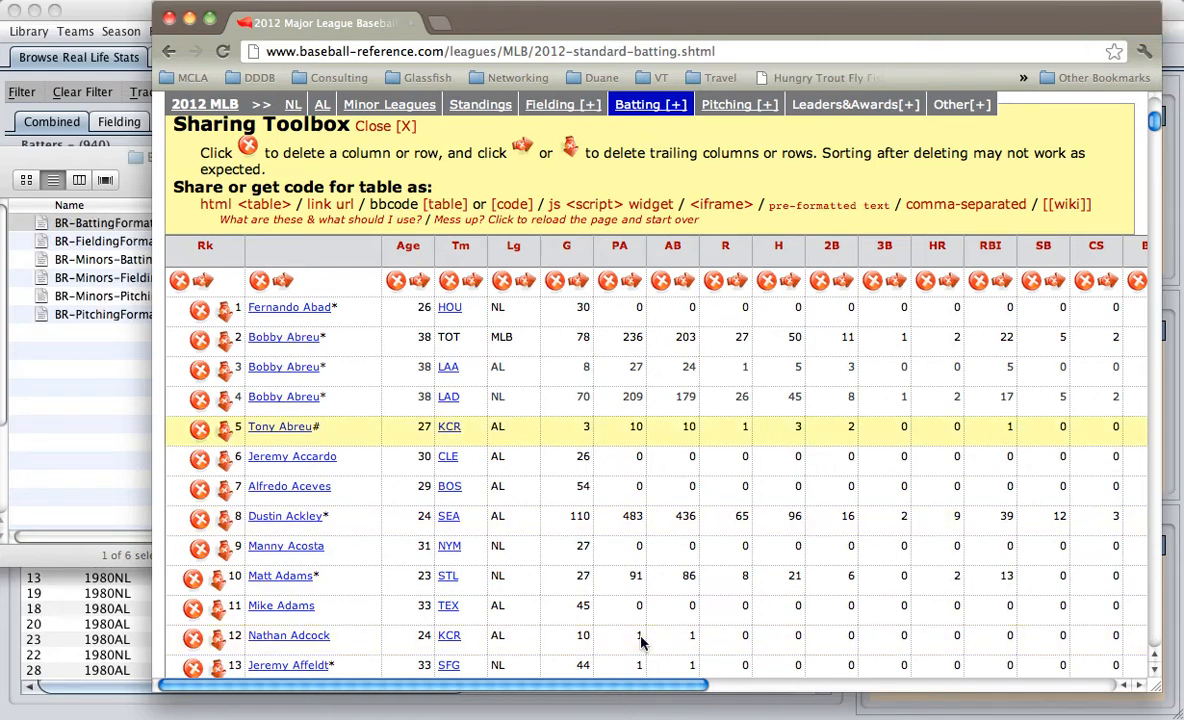
Delete the Rk, Age, Lg, PA and RBI columns from the Player Standard Batting table
{"action": "left_click", "coordinate": [177, 283]}
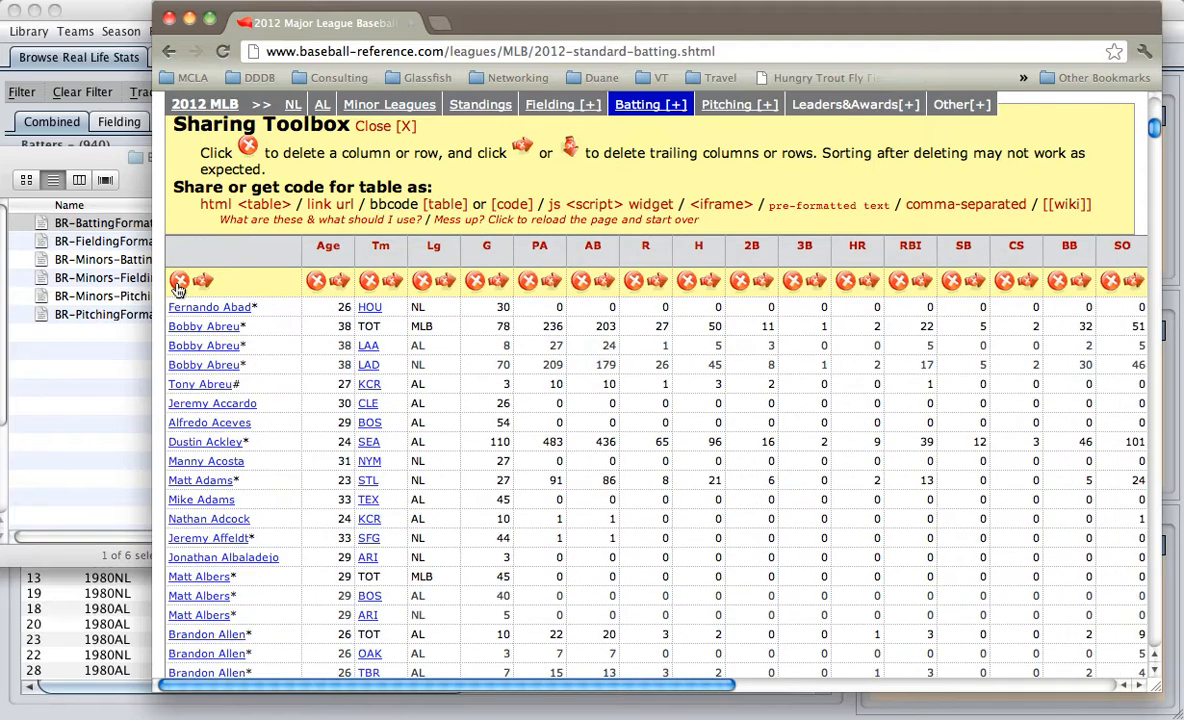
{"action": "left_click", "coordinate": [316, 281]}
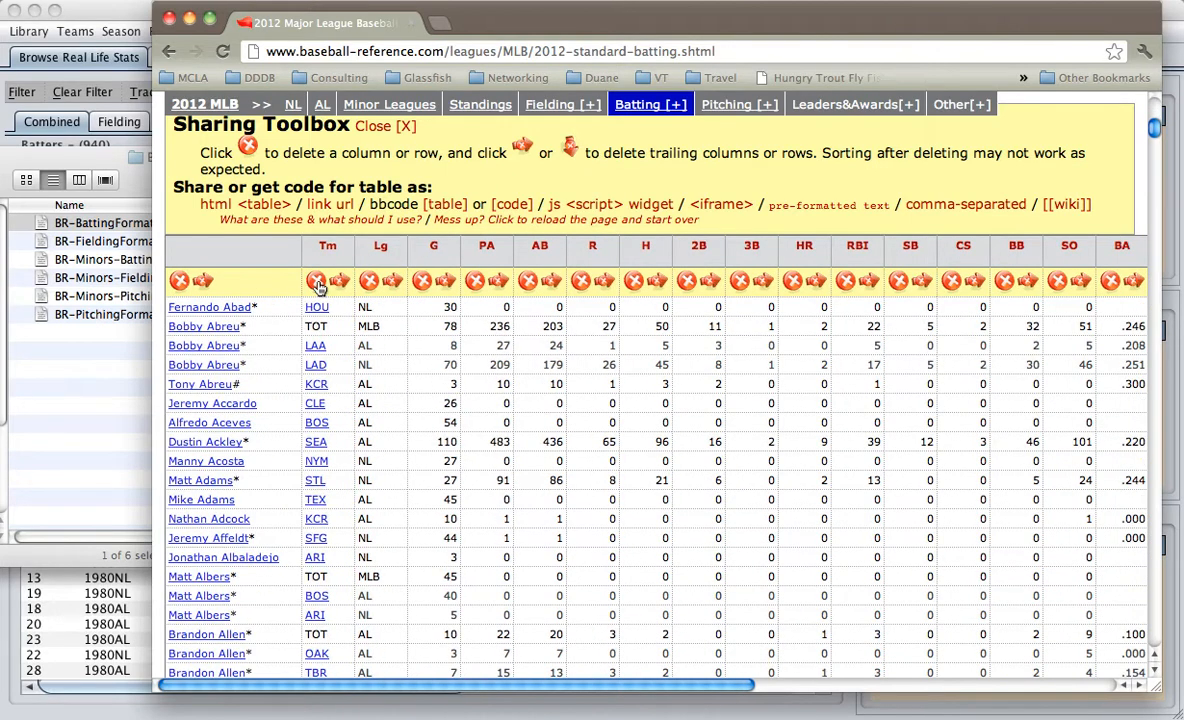
{"action": "left_click", "coordinate": [368, 283]}
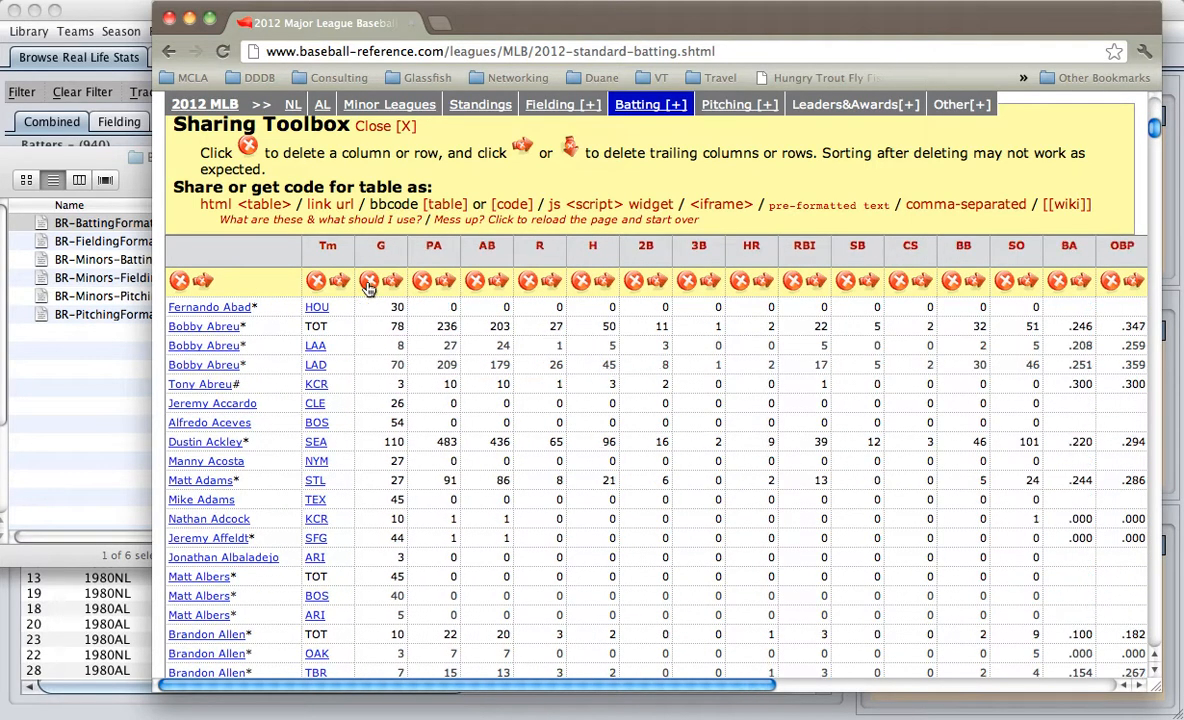
{"action": "left_click", "coordinate": [422, 281]}
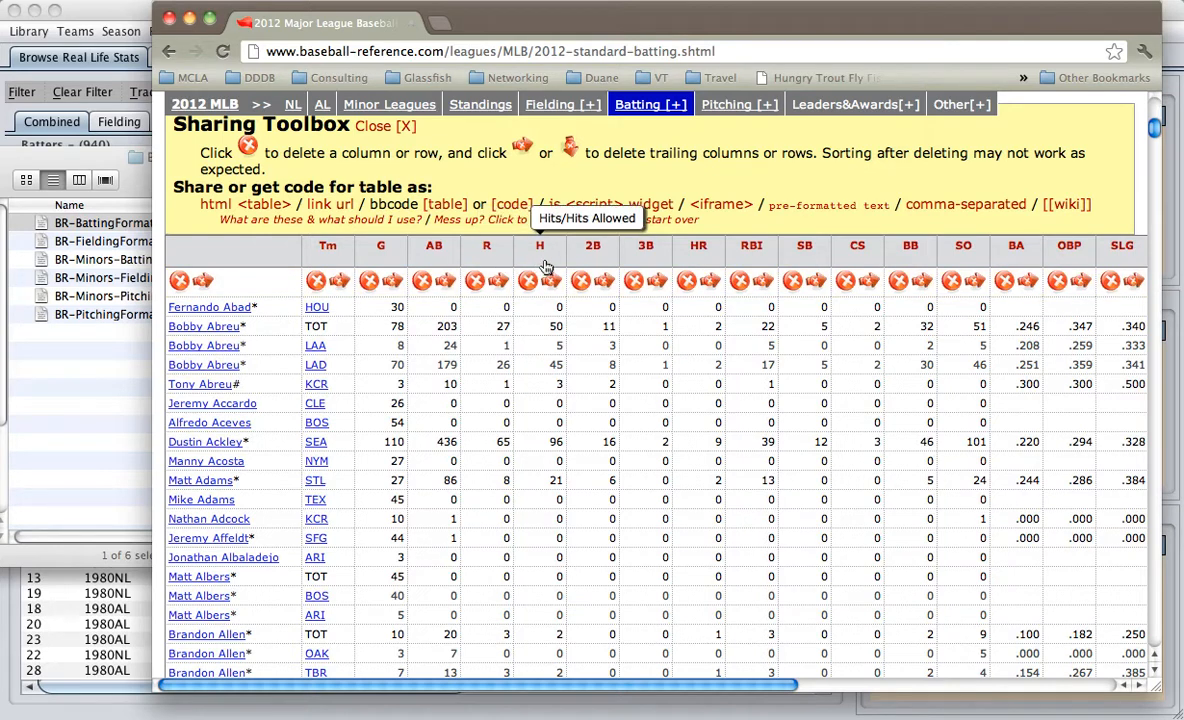
{"action": "left_click", "coordinate": [739, 281]}
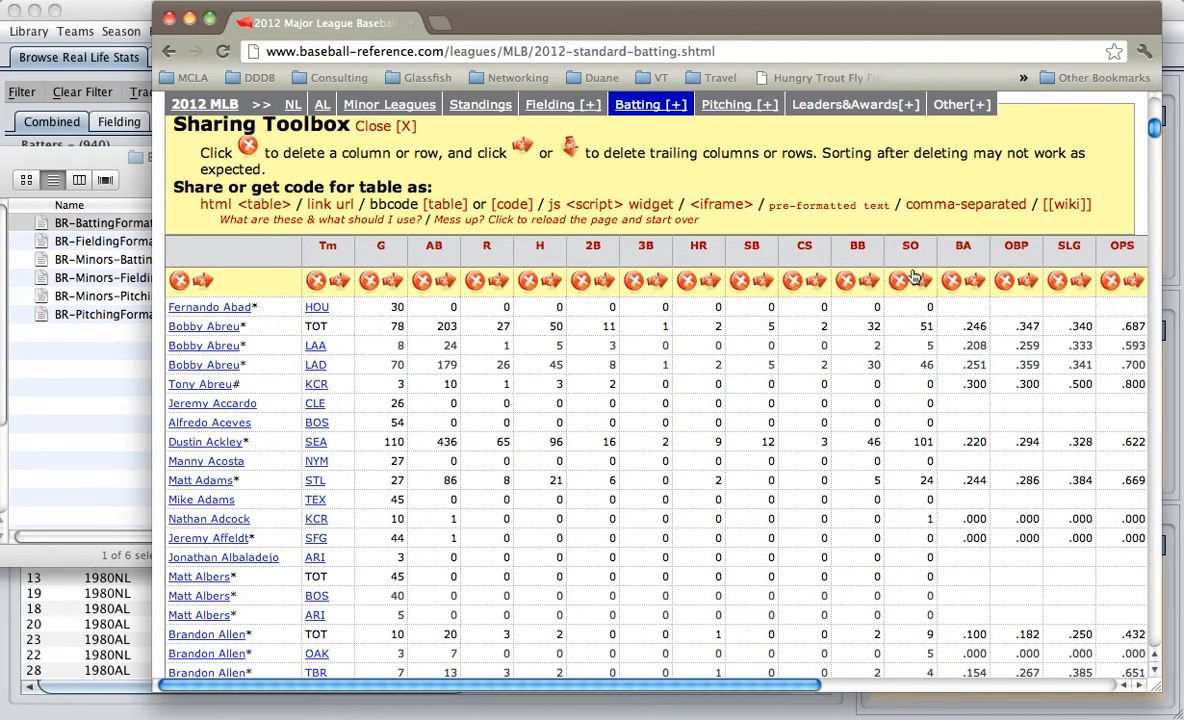
Delete the BA, OBP, SLG, OPS, OPS+, TB and GDP columns from the player batting table
{"action": "left_click", "coordinate": [951, 281]}
{"action": "left_click", "coordinate": [951, 281]}
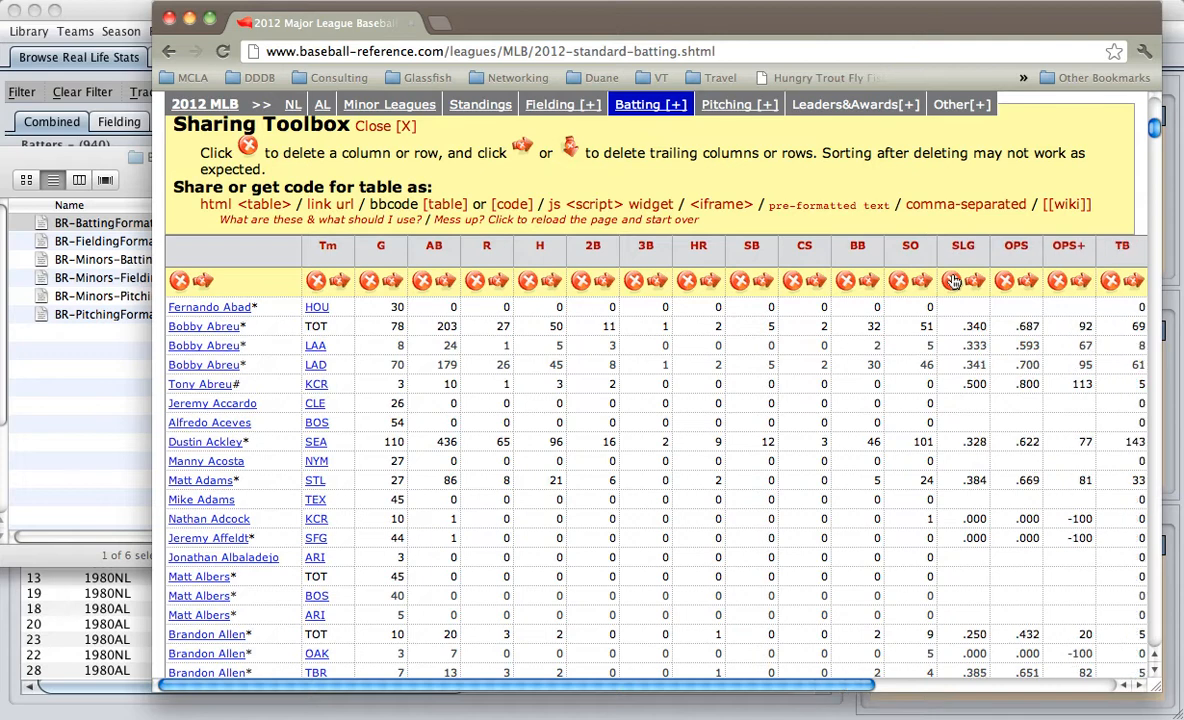
{"action": "left_click", "coordinate": [951, 281]}
{"action": "left_click", "coordinate": [951, 281]}
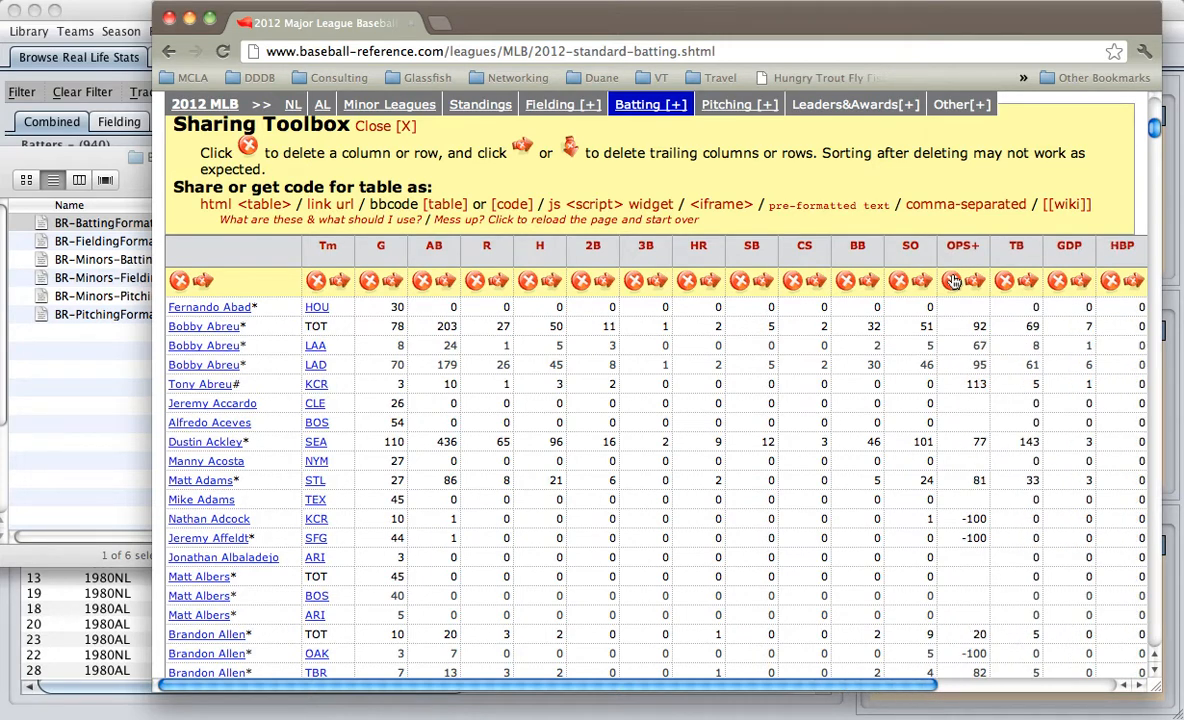
{"action": "left_click", "coordinate": [951, 281]}
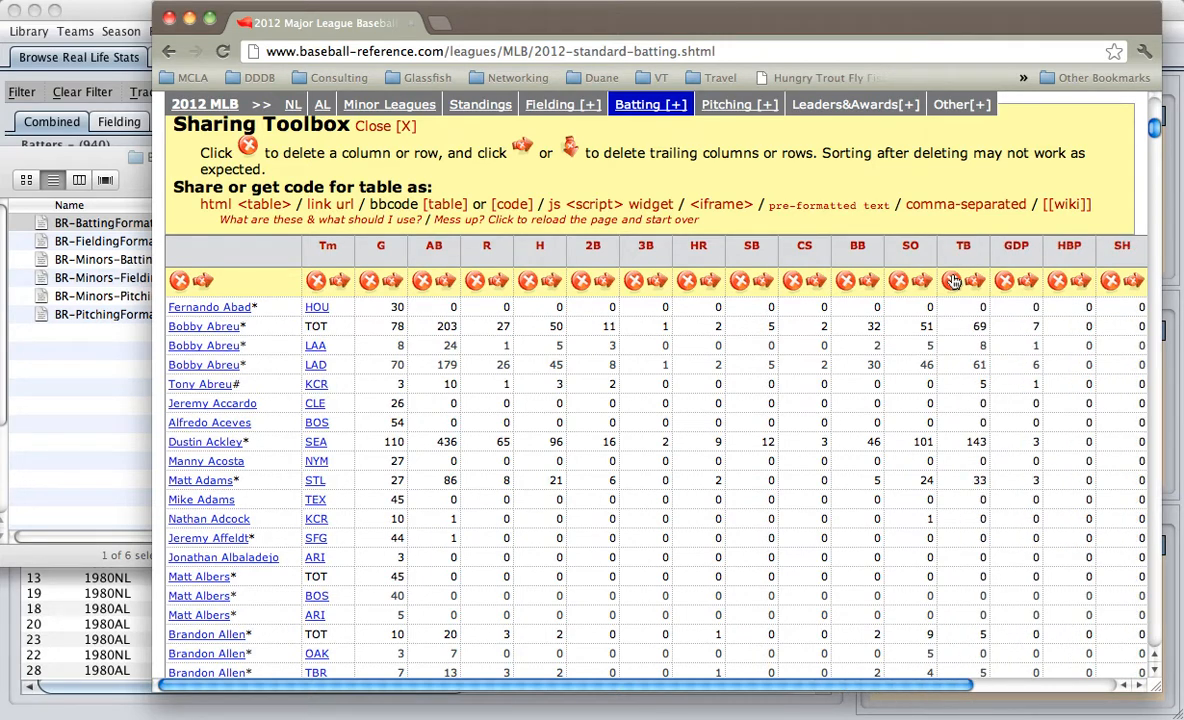
{"action": "left_click", "coordinate": [951, 281]}
{"action": "left_click", "coordinate": [951, 281]}
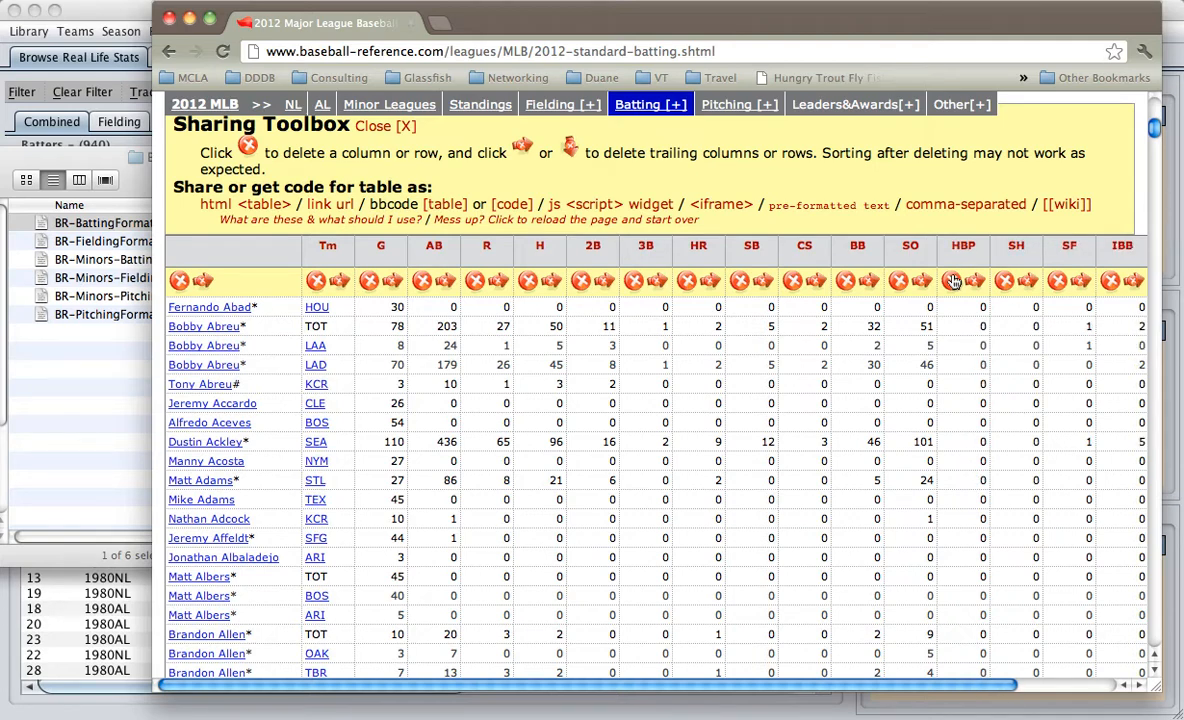
Delete the HBP, SF and IBB columns, keeping SH and Pos. Summary in the player batting table
{"action": "left_click", "coordinate": [951, 281]}
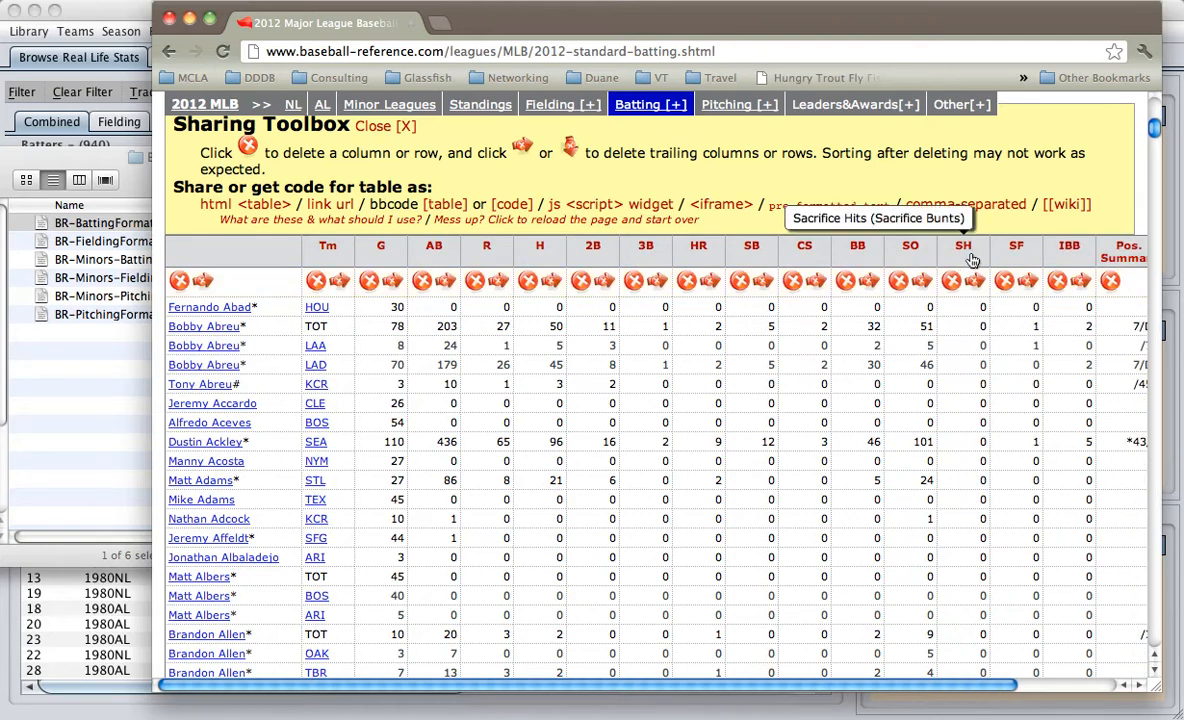
{"action": "left_click", "coordinate": [1004, 281]}
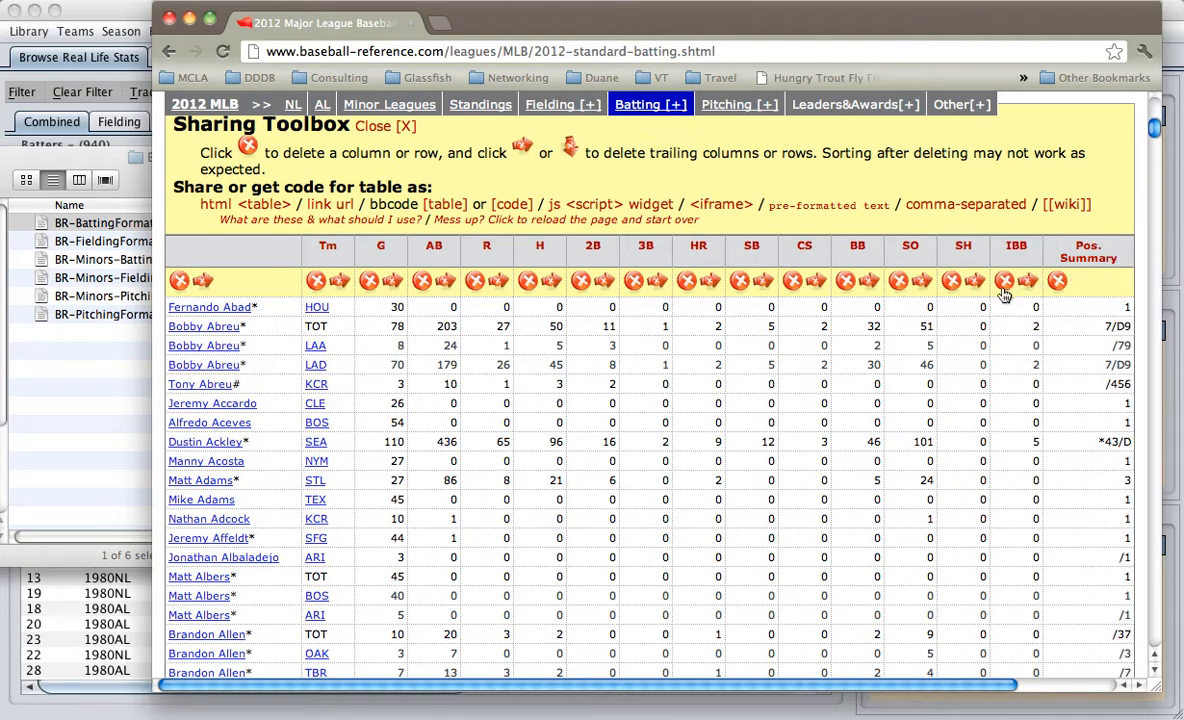
{"action": "left_click", "coordinate": [1004, 281]}
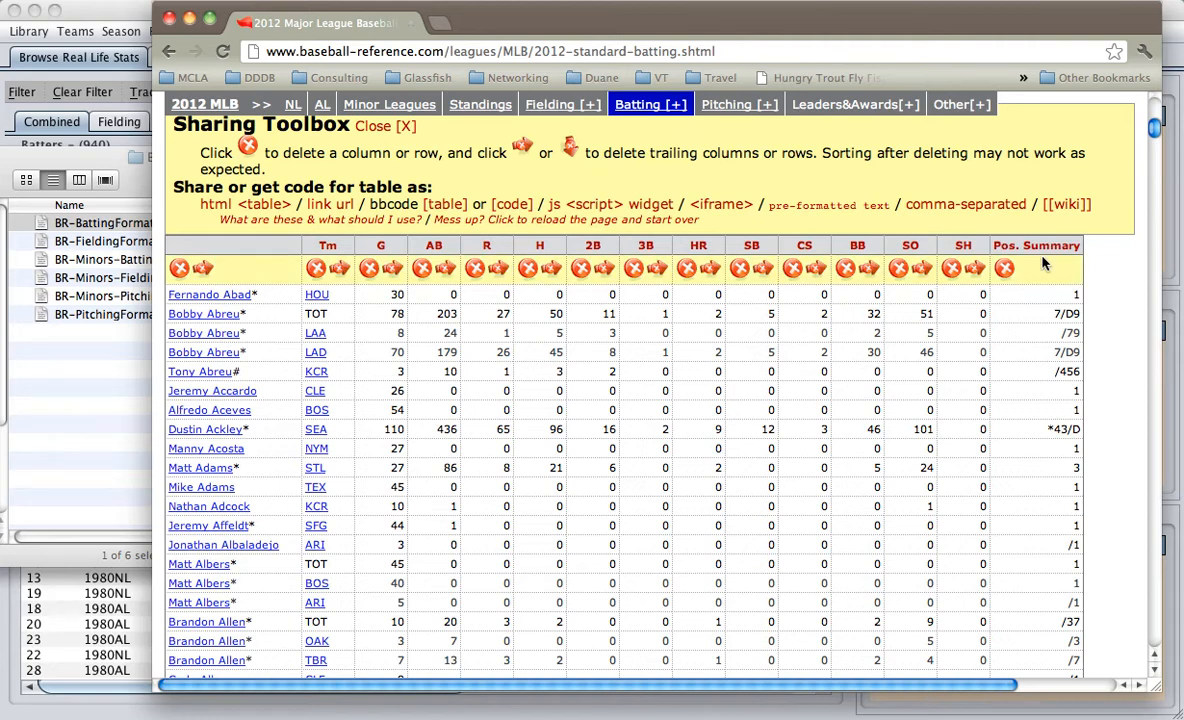
Generate the player batting table as comma-separated text and copy all of it into a blank text editor document
{"action": "left_click", "coordinate": [997, 207]}
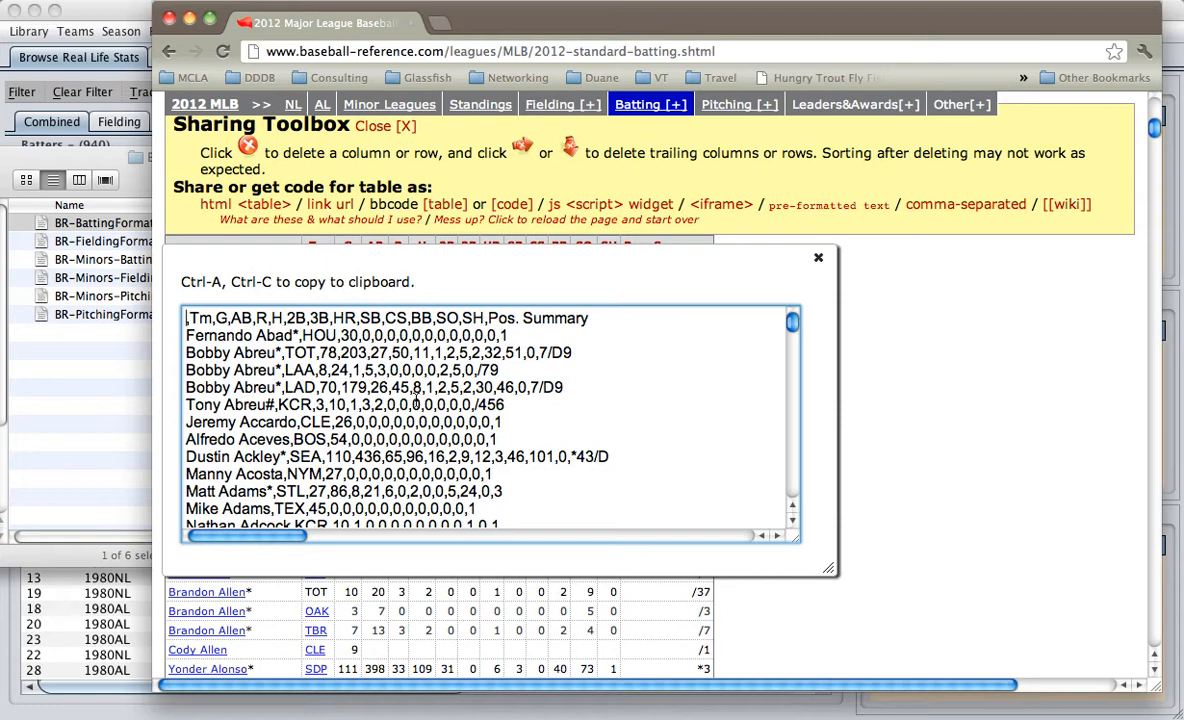
{"action": "key", "text": "super+a"}
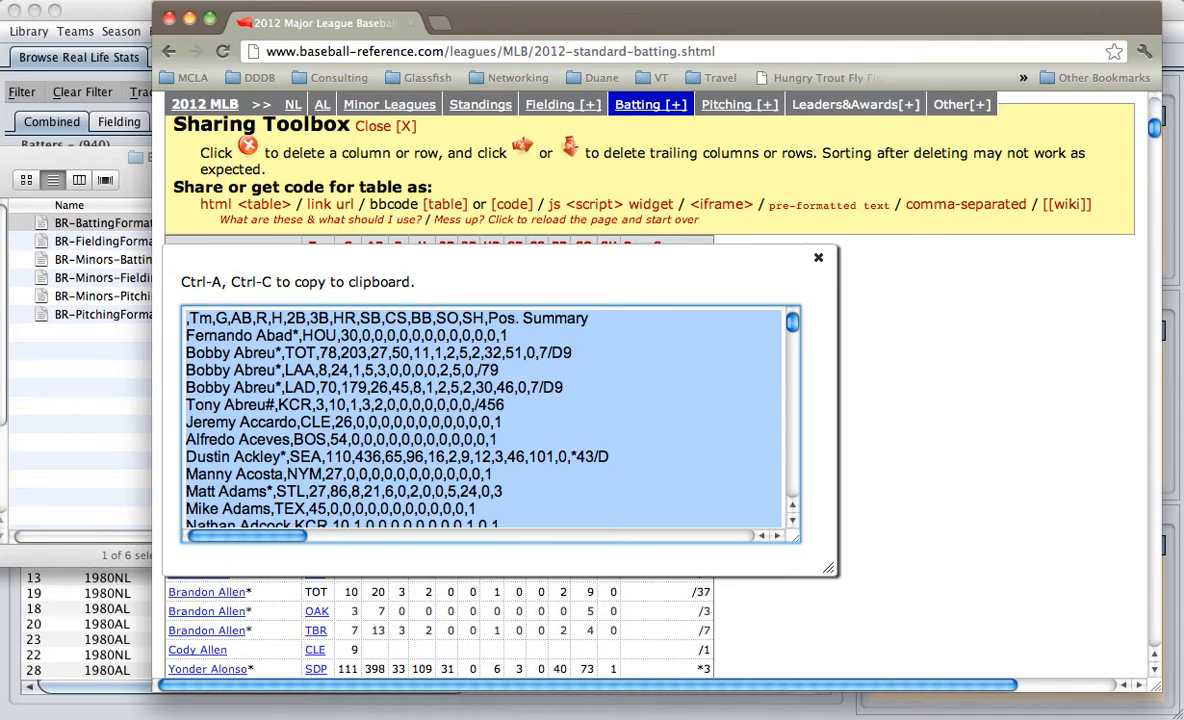
{"action": "left_click", "coordinate": [1138, 1]}
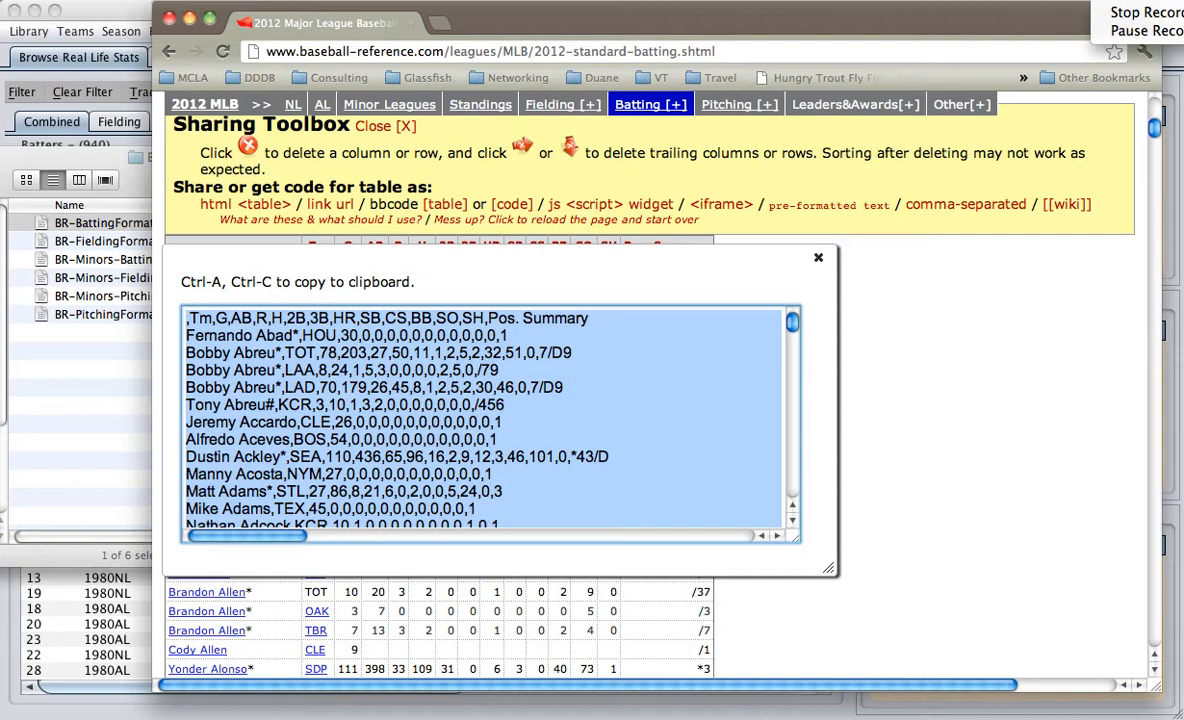
{"action": "left_click", "coordinate": [1103, 31]}
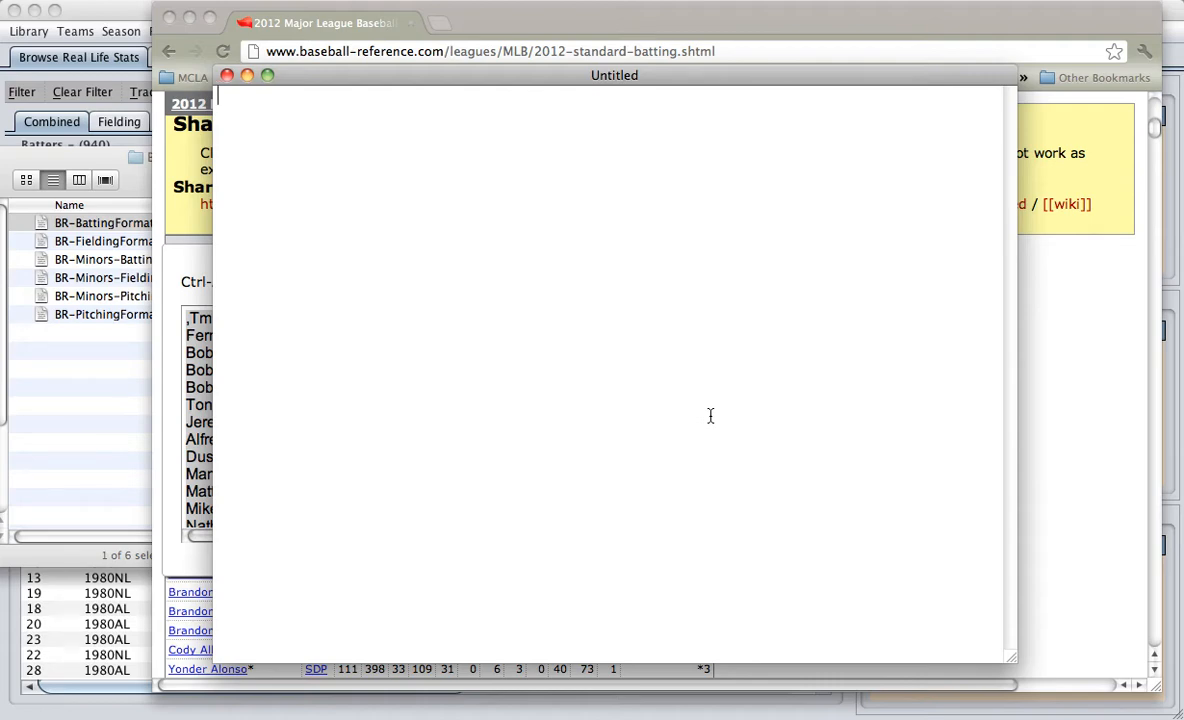
{"action": "key", "text": "super+v"}
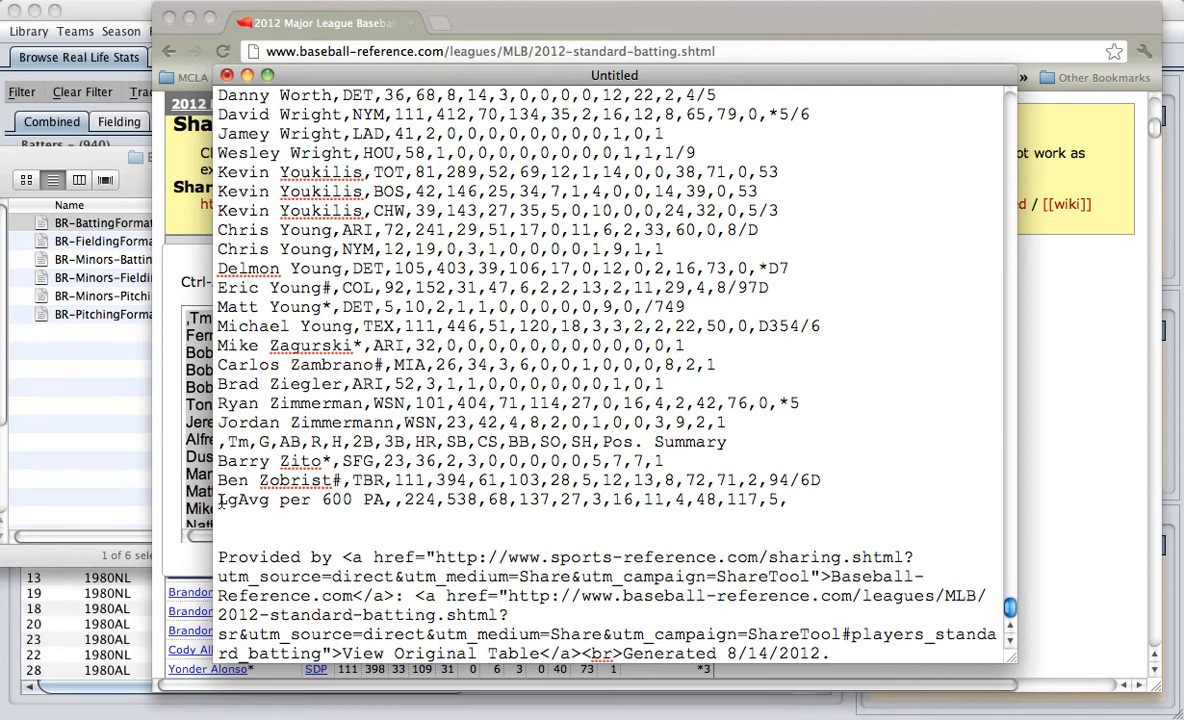
Delete the "LgAvg per 600 PA" line, the attribution text and the trailing blank line from the end of the batting text
{"action": "left_click_drag", "start_coordinate": [218, 499], "coordinate": [258, 499]}
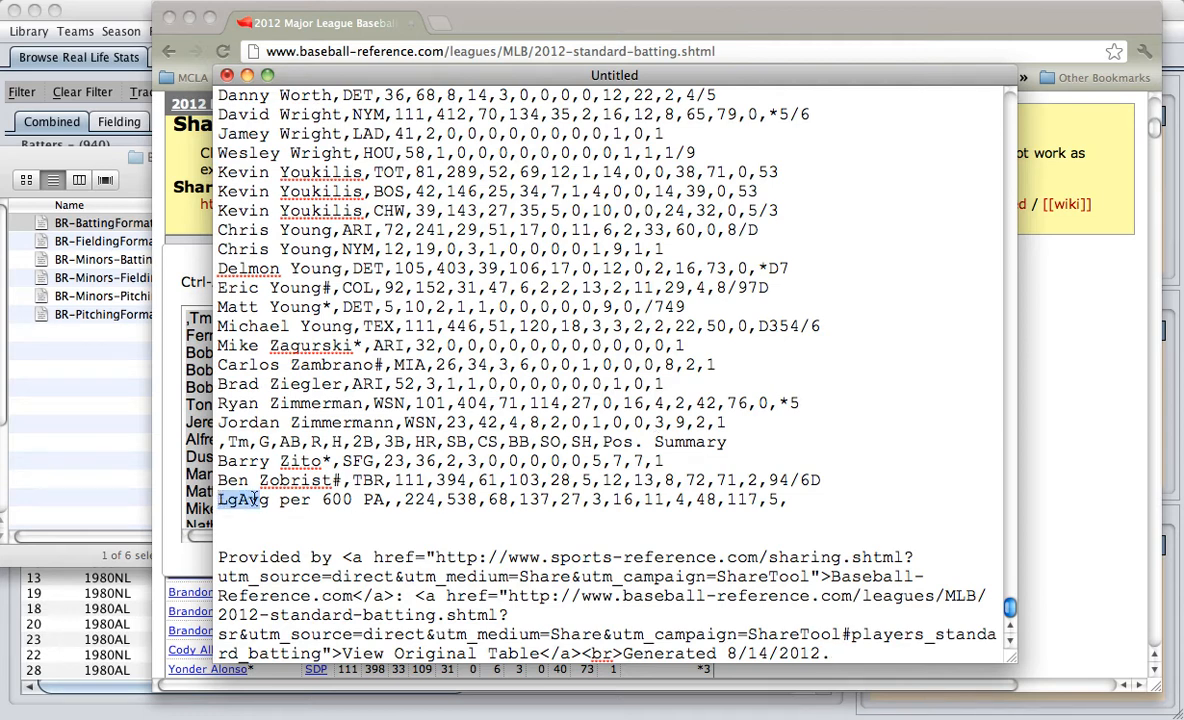
{"action": "double_click", "coordinate": [254, 502]}
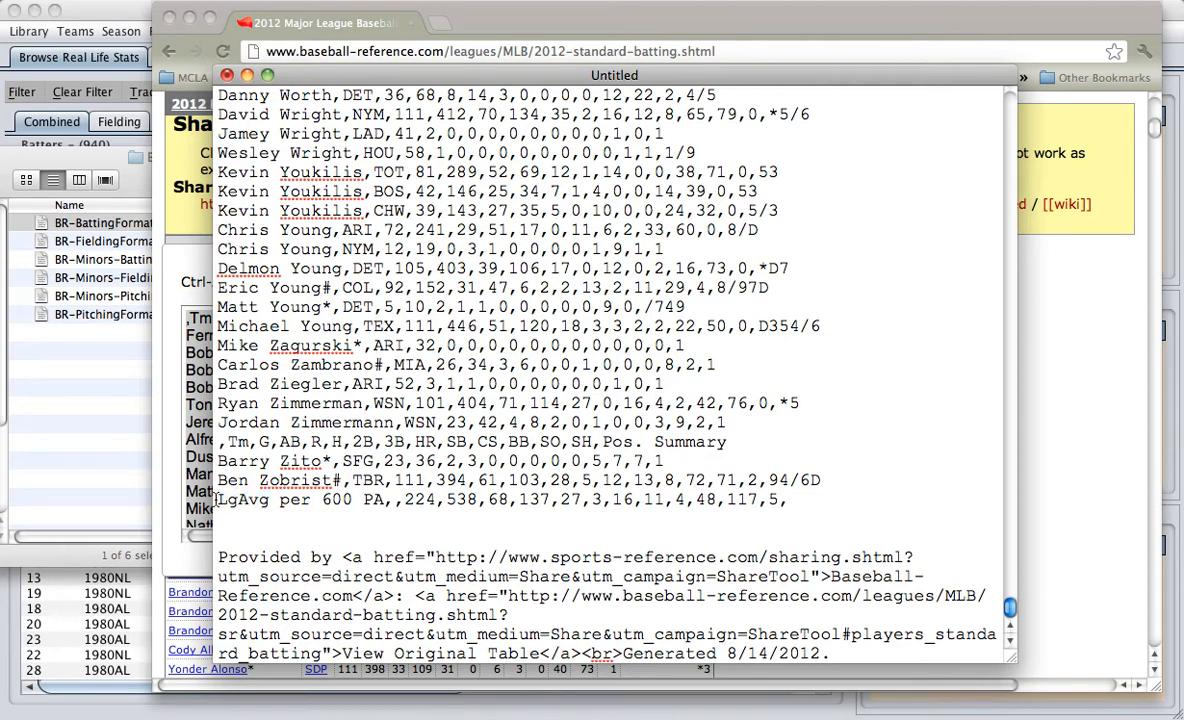
{"action": "triple_click", "coordinate": [254, 502]}
{"action": "left_click_drag", "start_coordinate": [254, 502], "coordinate": [840, 653]}
{"action": "key", "text": "BackSpace"}
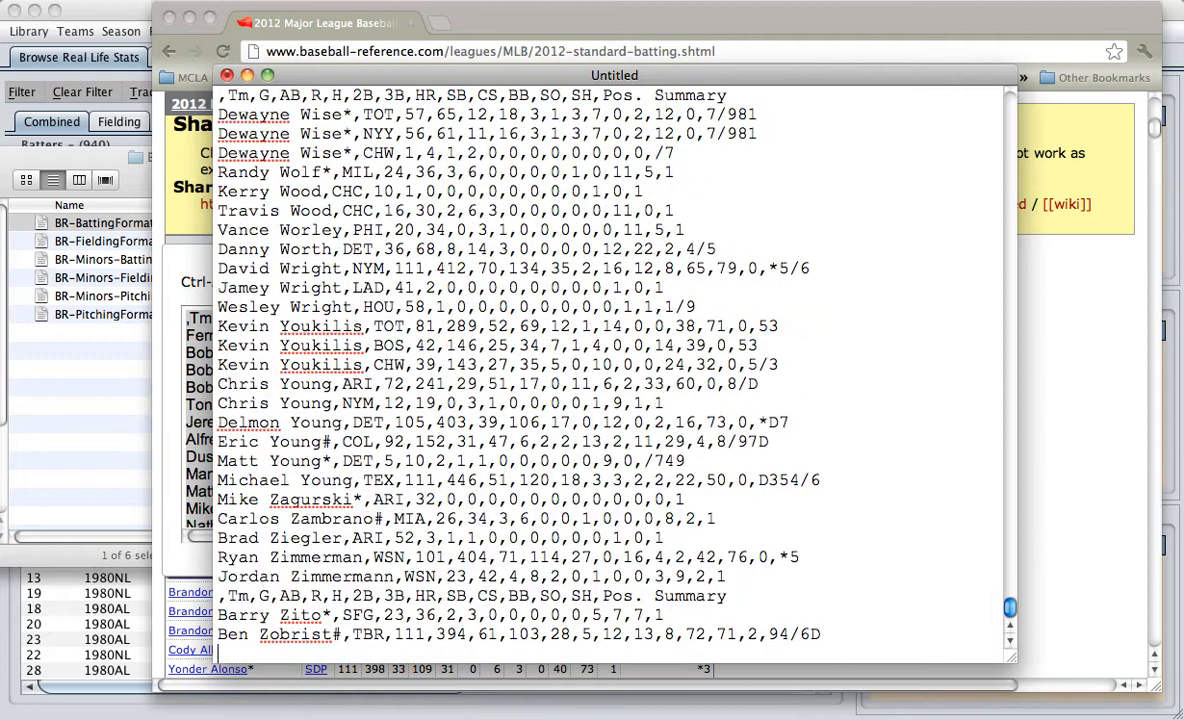
{"action": "key", "text": "BackSpace"}
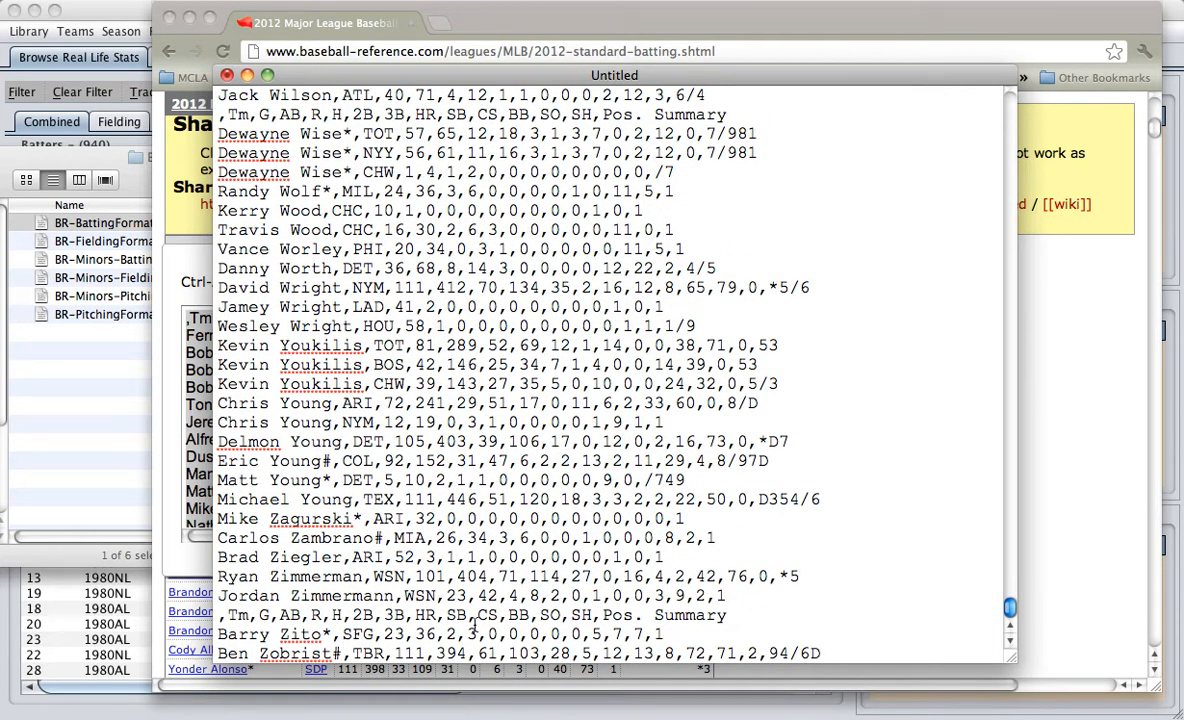
{"action": "scroll", "coordinate": [473, 626], "scroll_direction": "up", "scroll_amount": 20}
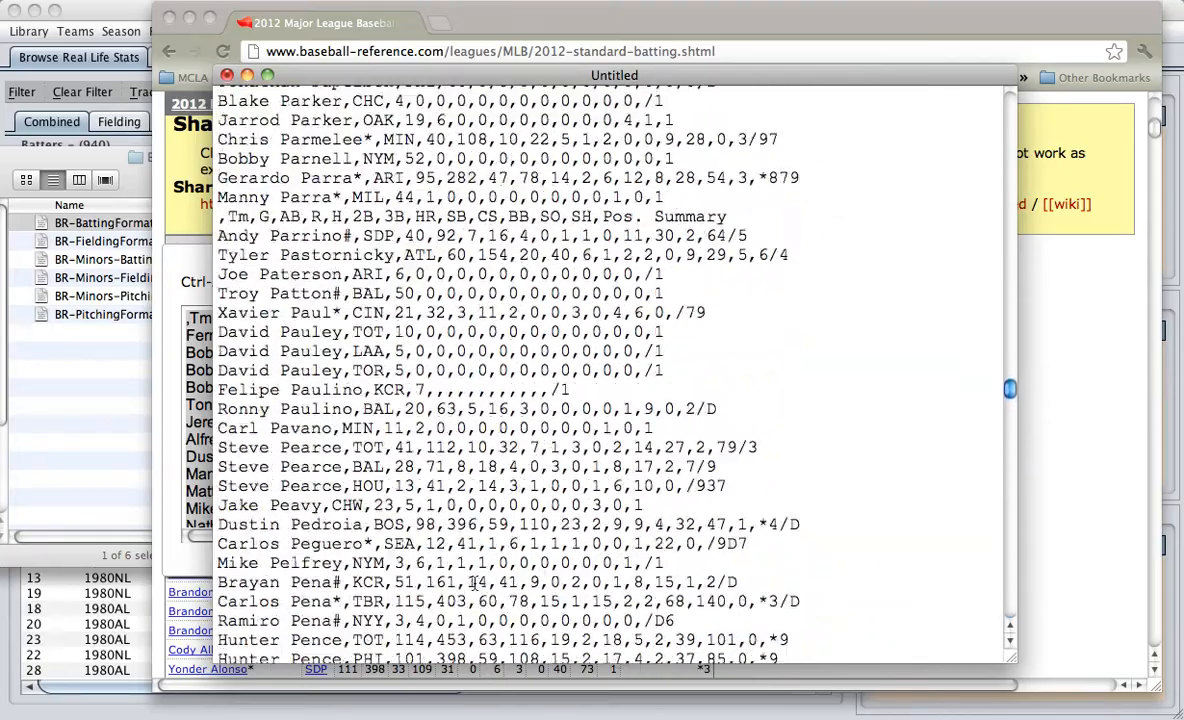
{"action": "scroll", "coordinate": [474, 583], "scroll_direction": "up", "scroll_amount": 8}
{"action": "right_click", "coordinate": [474, 583]}
{"action": "left_click", "coordinate": [474, 583]}
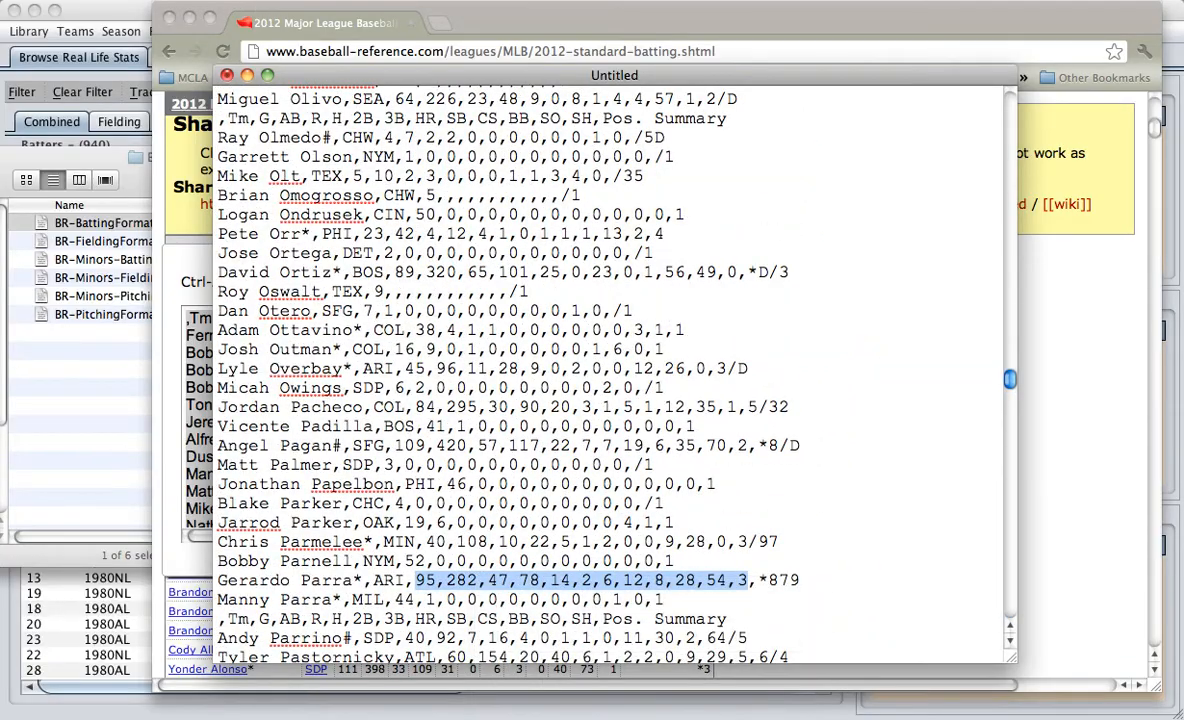
Save the batting text as 2012batting.txt in the 2012 folder inside Import
{"action": "left_click", "coordinate": [136, 0]}
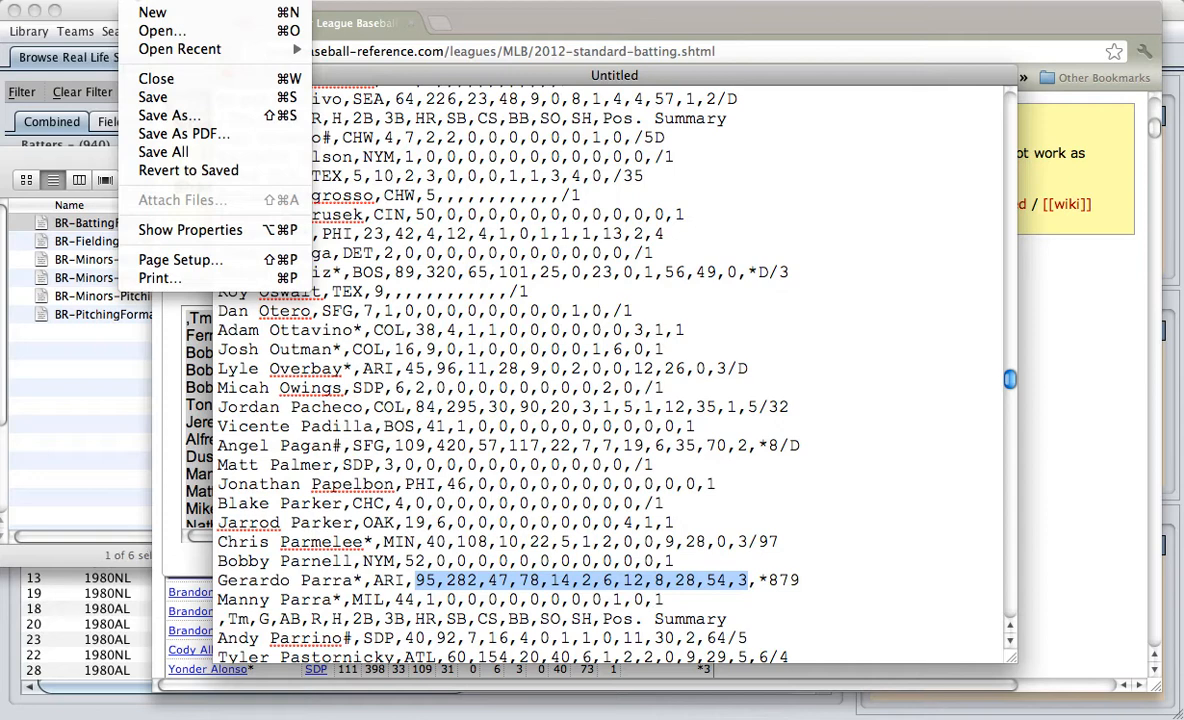
{"action": "left_click", "coordinate": [47, 138]}
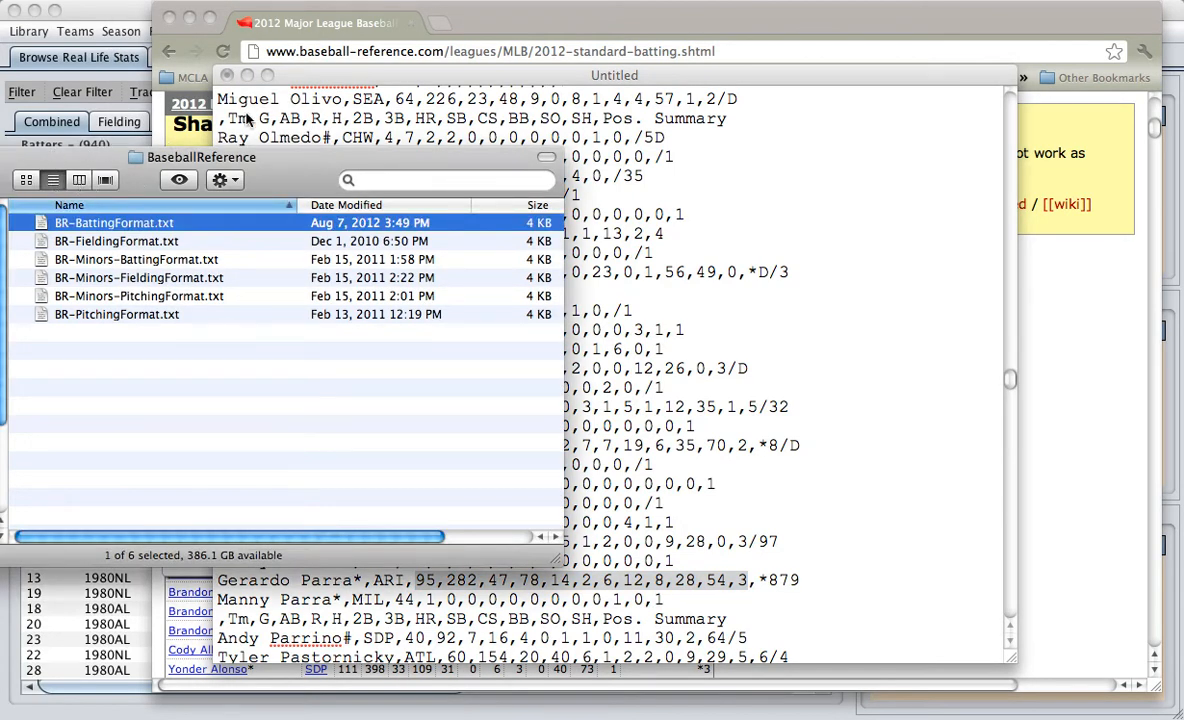
{"action": "left_click", "coordinate": [516, 30]}
{"action": "left_click", "coordinate": [1098, 1]}
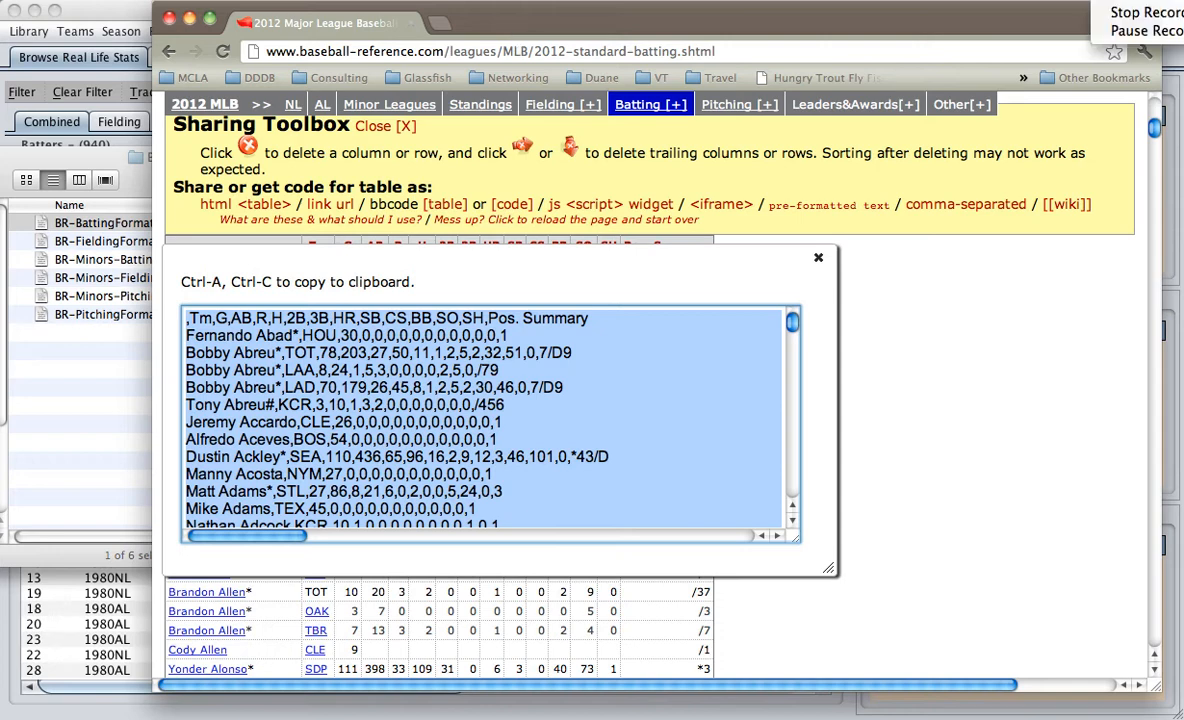
{"action": "left_click", "coordinate": [1113, 39]}
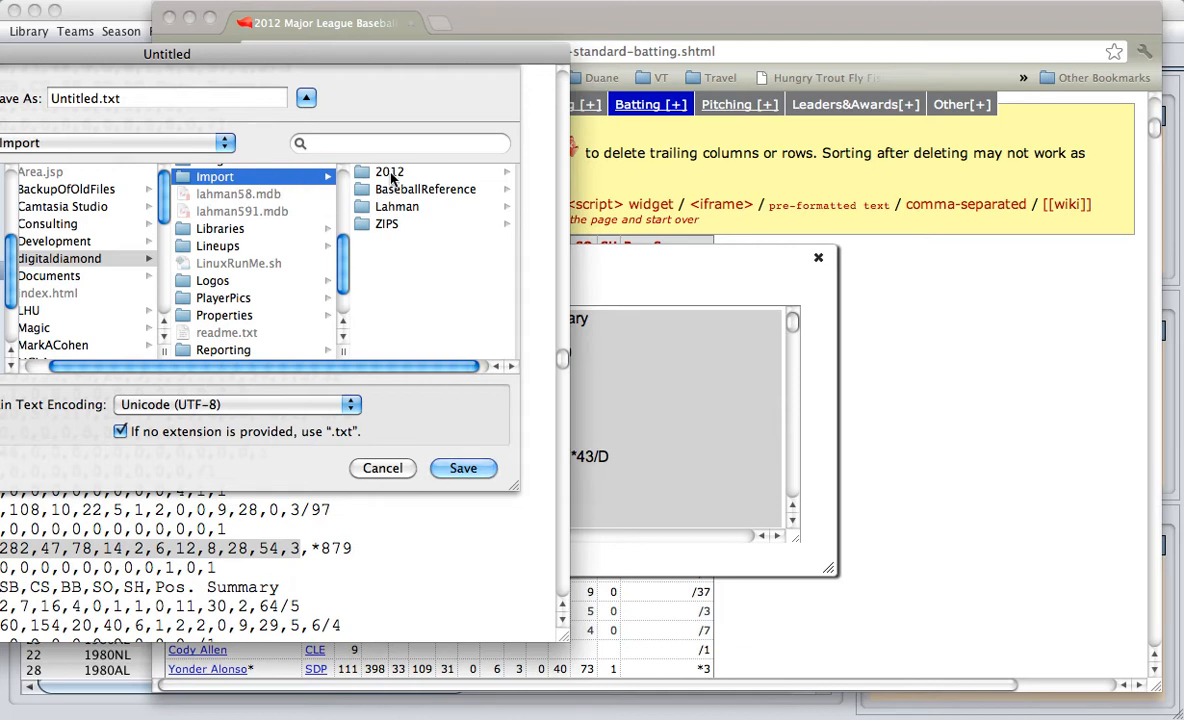
{"action": "left_click", "coordinate": [391, 176]}
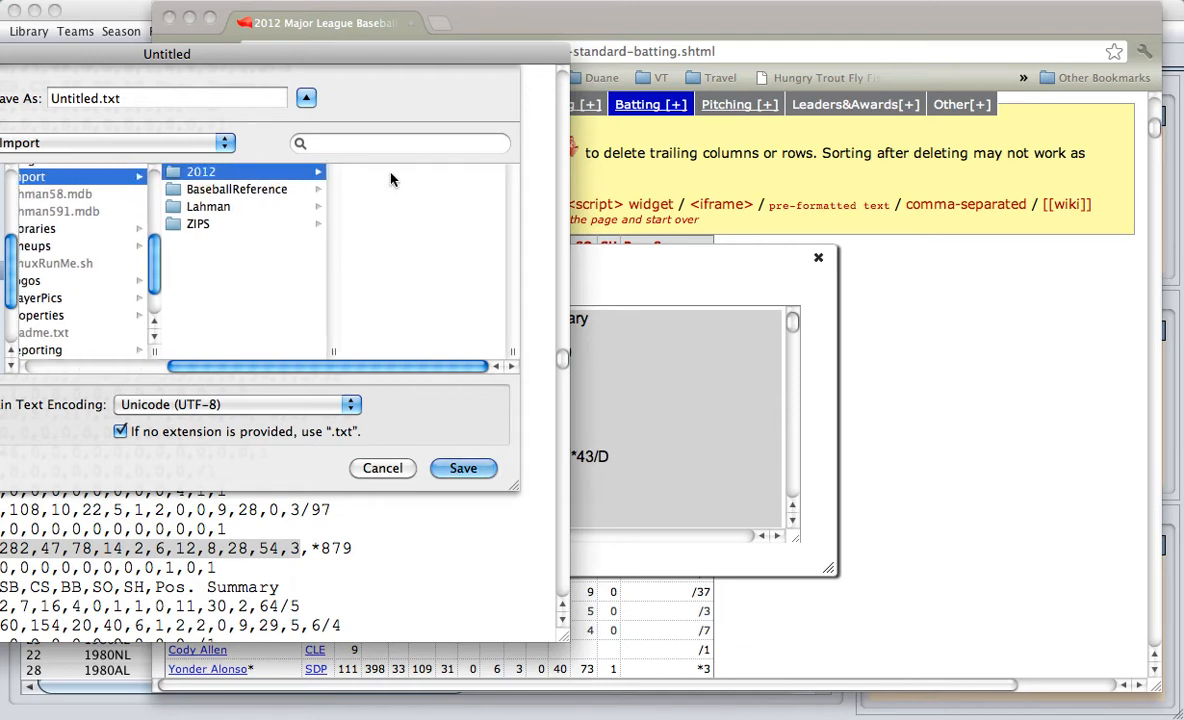
{"action": "double_click", "coordinate": [85, 92]}
{"action": "type", "text": "2012ba"}
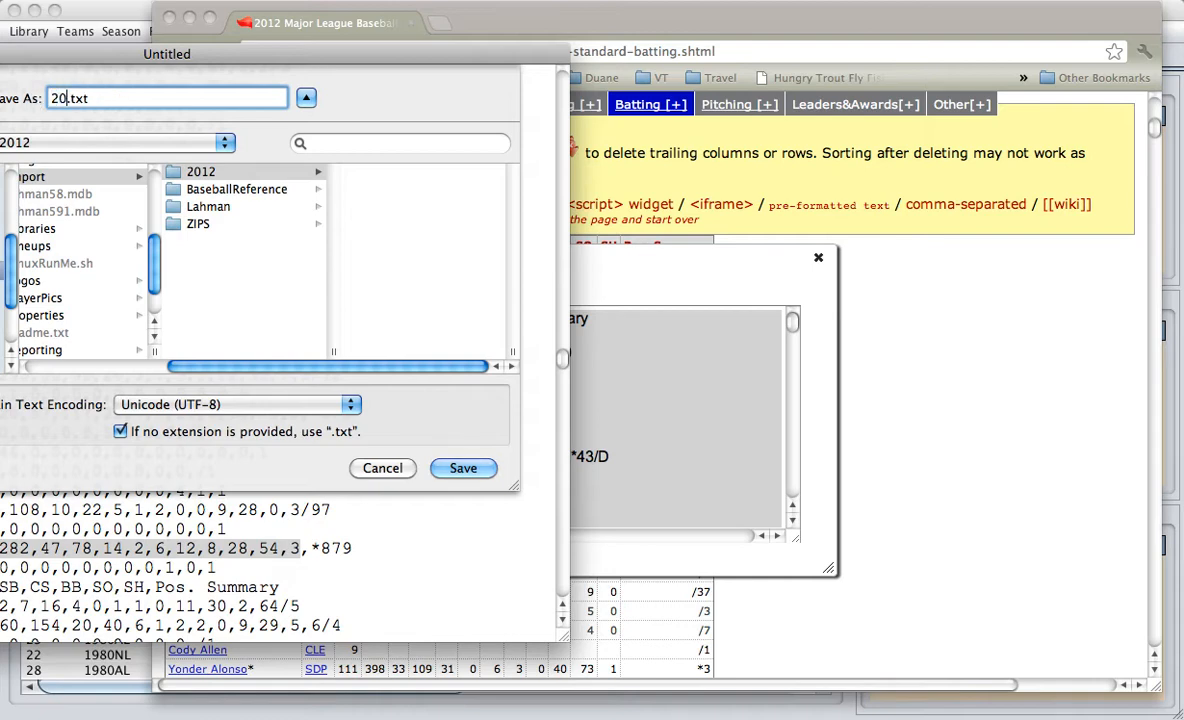
{"action": "type", "text": "tting"}
{"action": "left_click", "coordinate": [466, 468]}
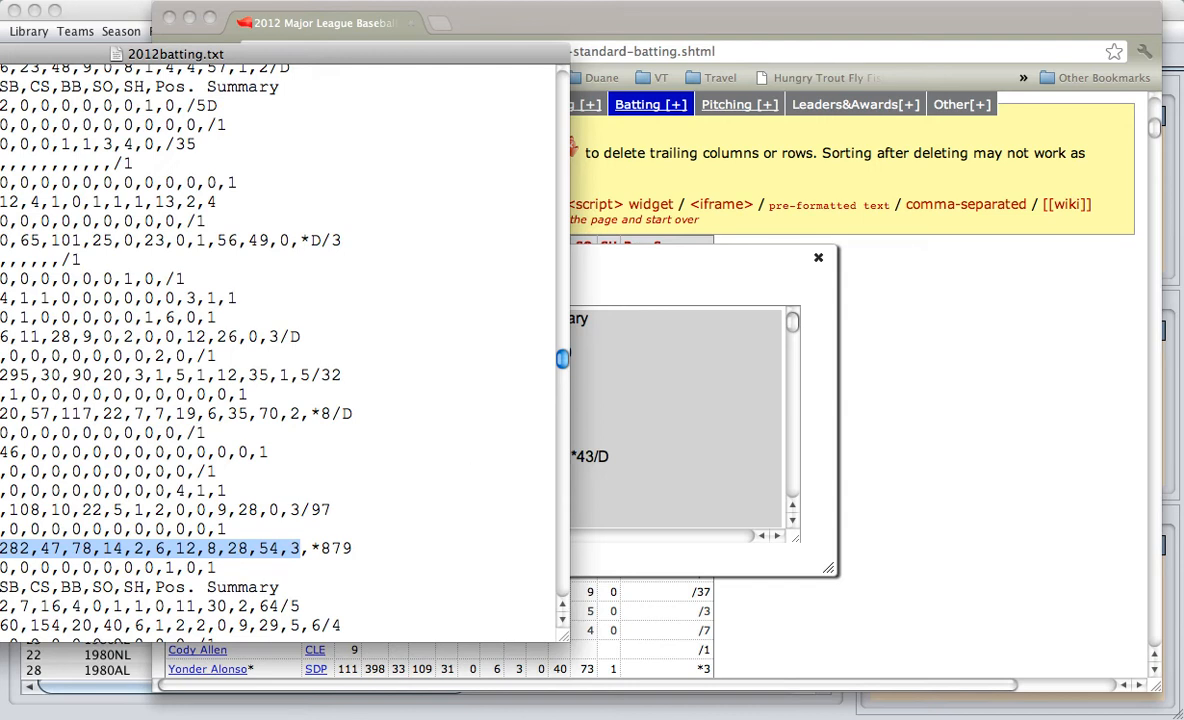
Open the 2012 MLB Standard Pitching page on Baseball-Reference and show the sharing tools for the Player Standard Pitching table
{"action": "left_click", "coordinate": [1097, 32]}
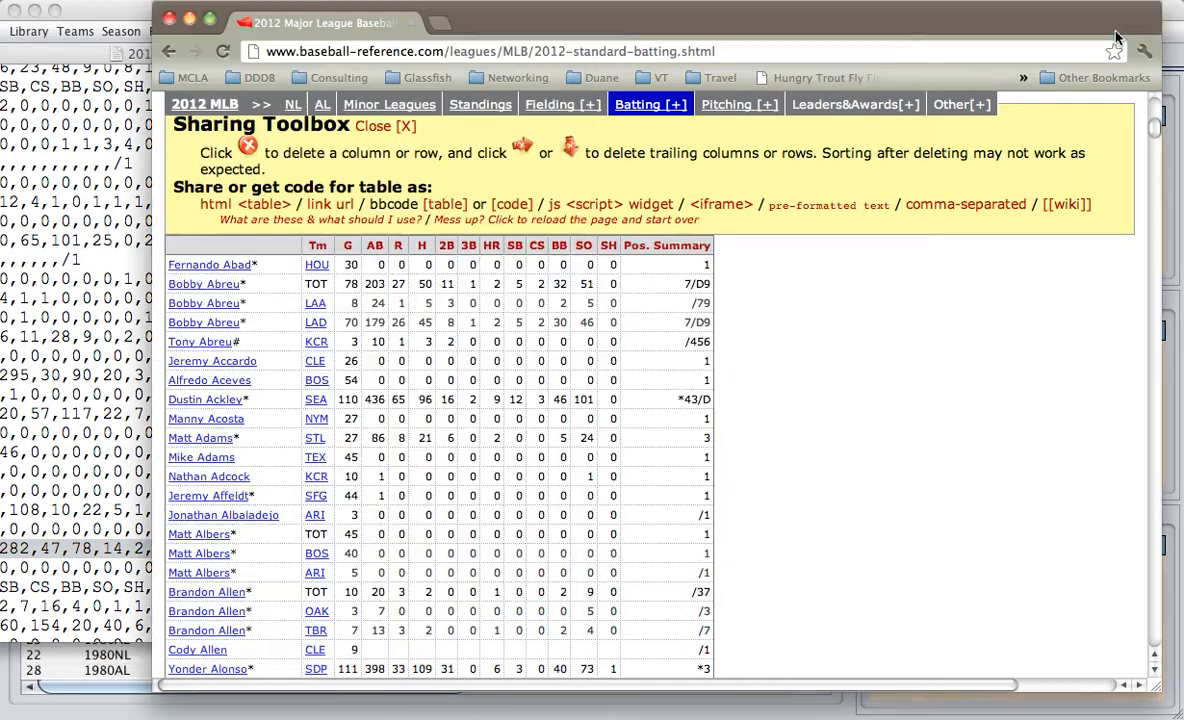
{"action": "mouse_move", "coordinate": [720, 106]}
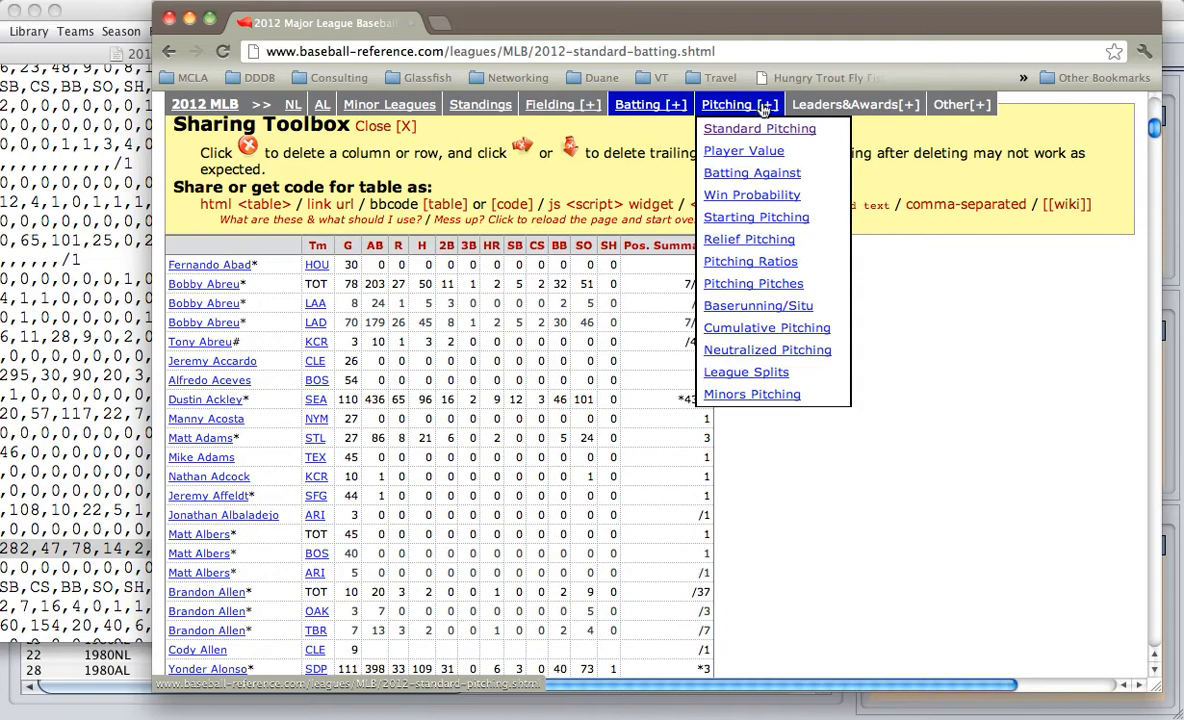
{"action": "scroll", "coordinate": [742, 112], "scroll_direction": "up", "scroll_amount": 3}
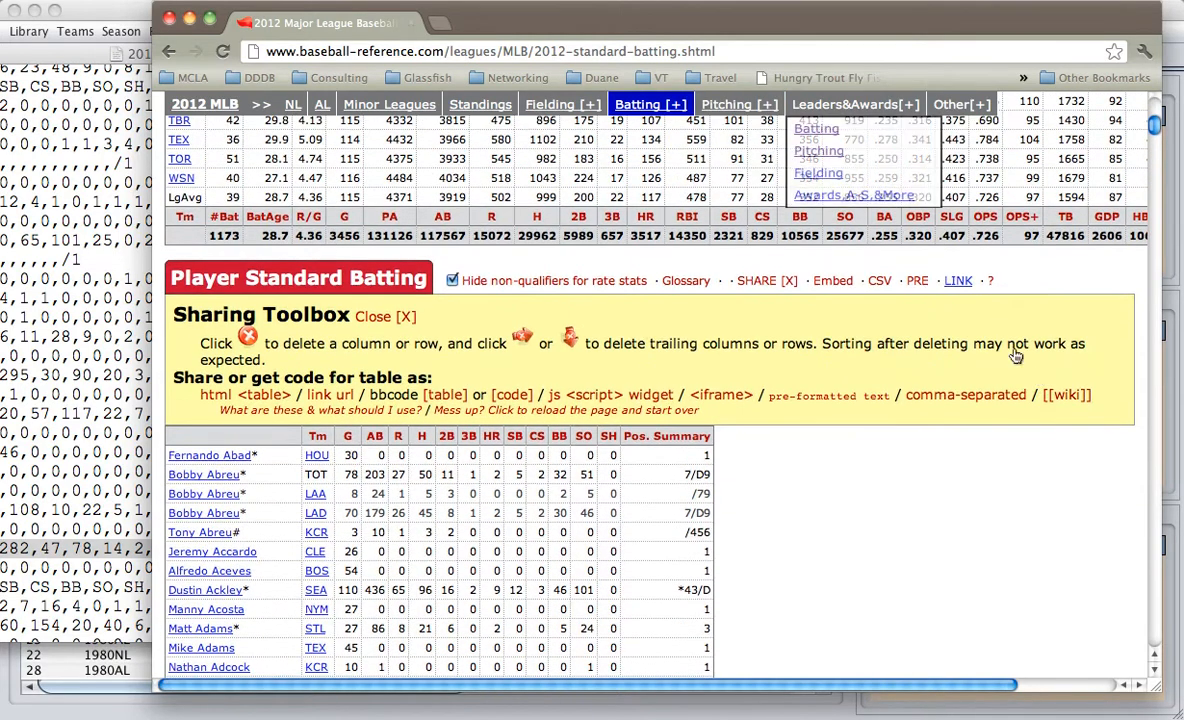
{"action": "left_click", "coordinate": [750, 130]}
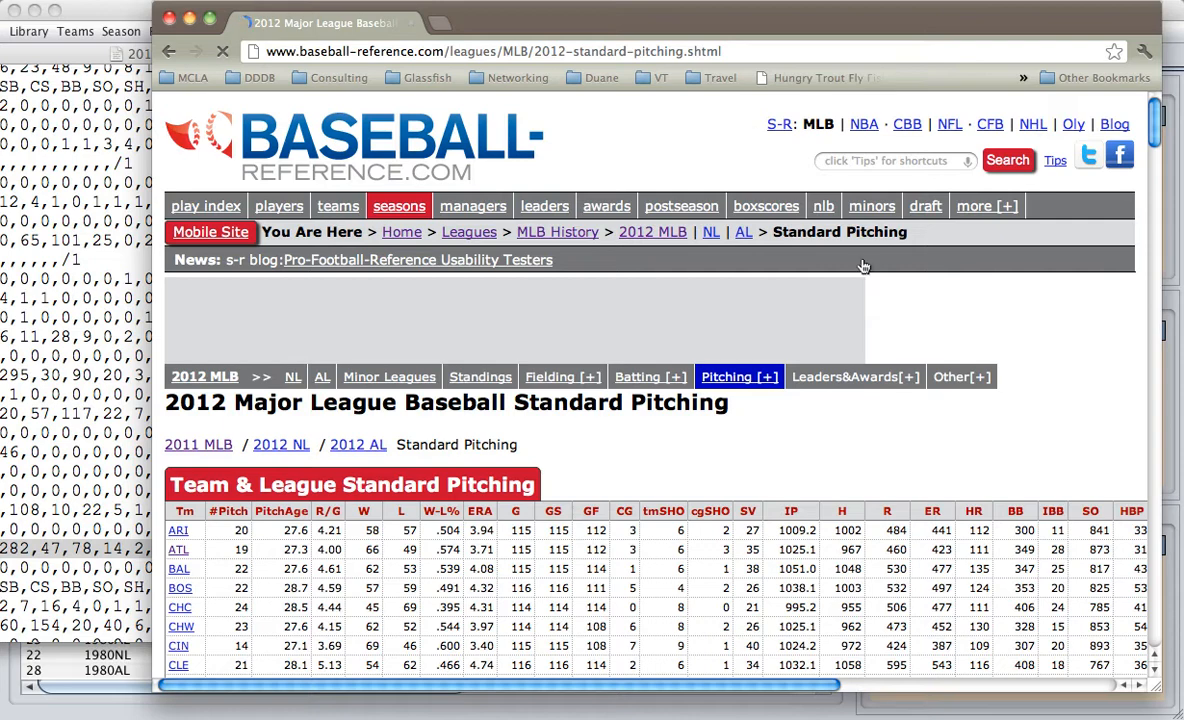
{"action": "right_click", "coordinate": [1084, 319]}
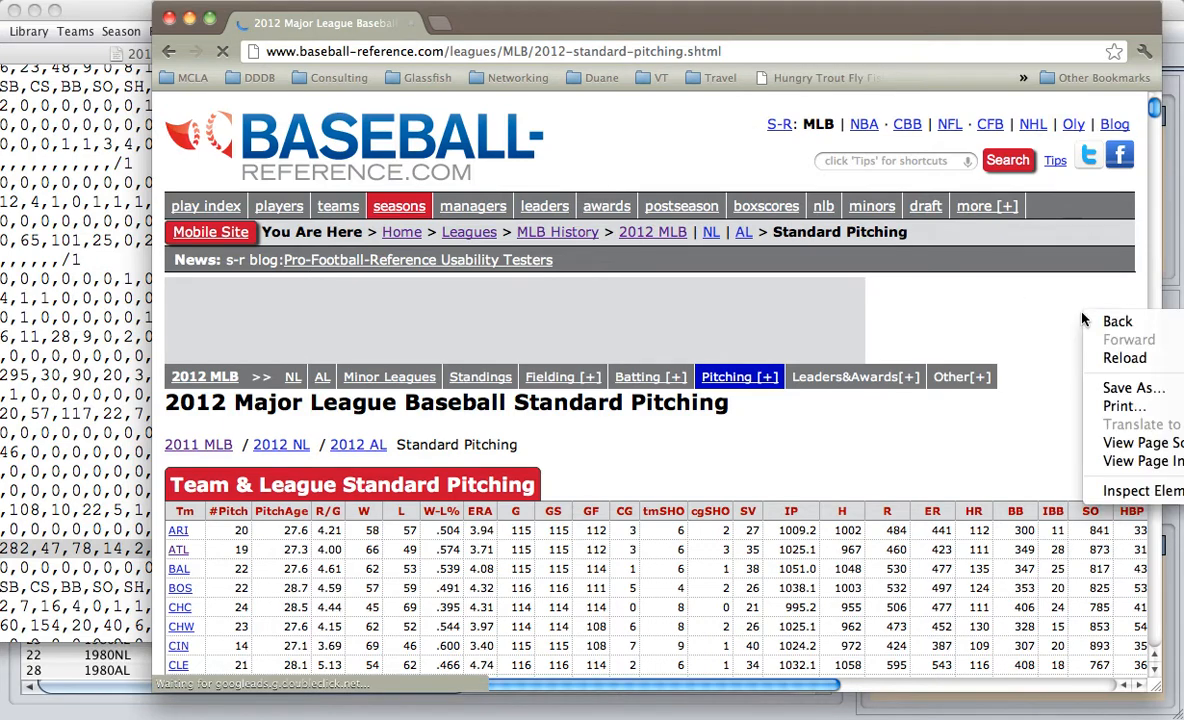
{"action": "left_click", "coordinate": [1158, 89]}
{"action": "scroll", "coordinate": [1156, 137], "scroll_direction": "down", "scroll_amount": 10}
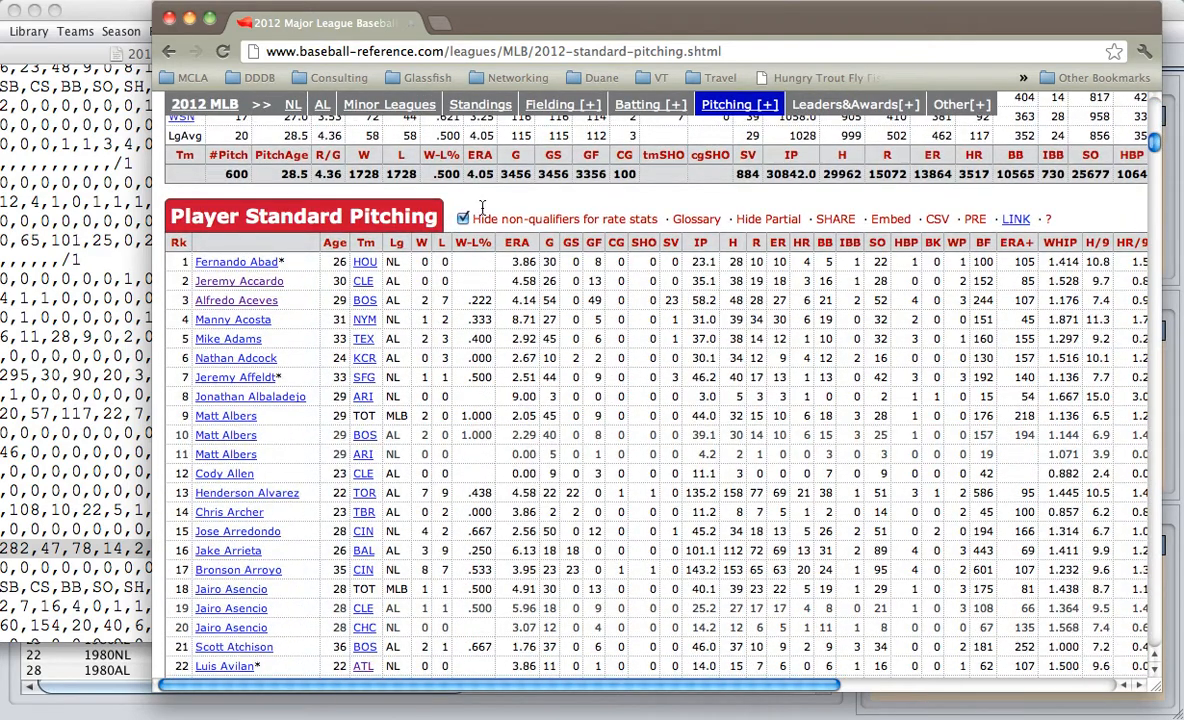
{"action": "left_click", "coordinate": [836, 219]}
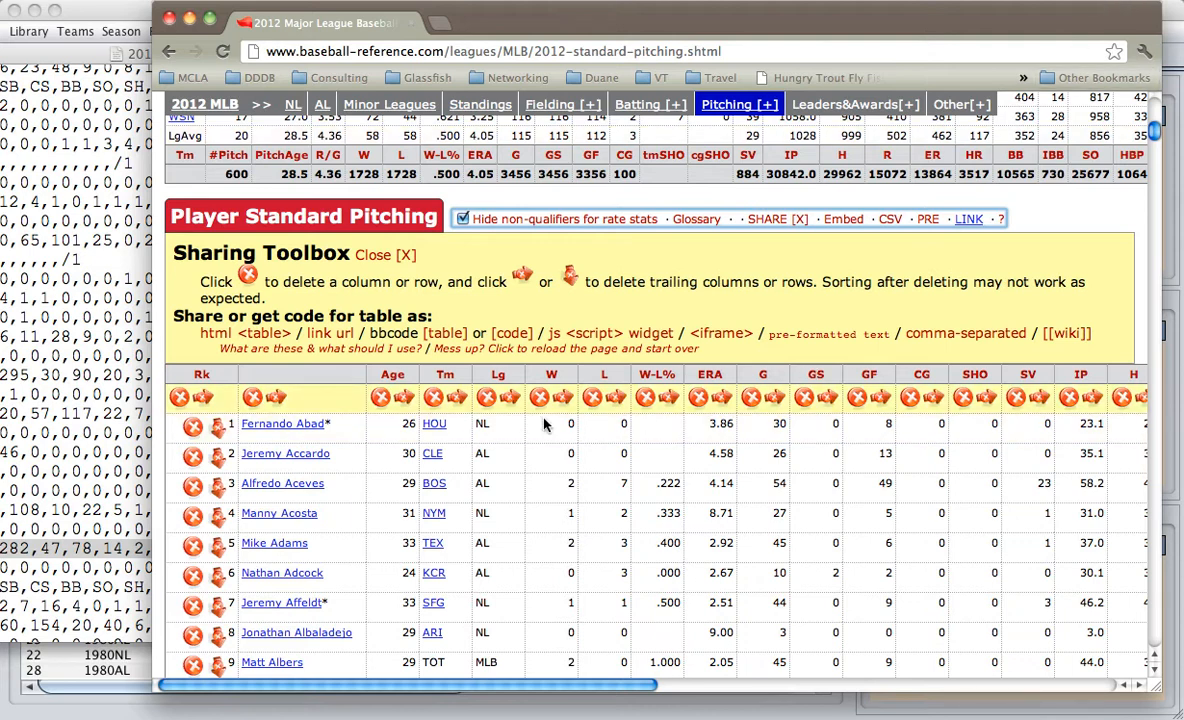
{"action": "left_click", "coordinate": [1118, 1]}
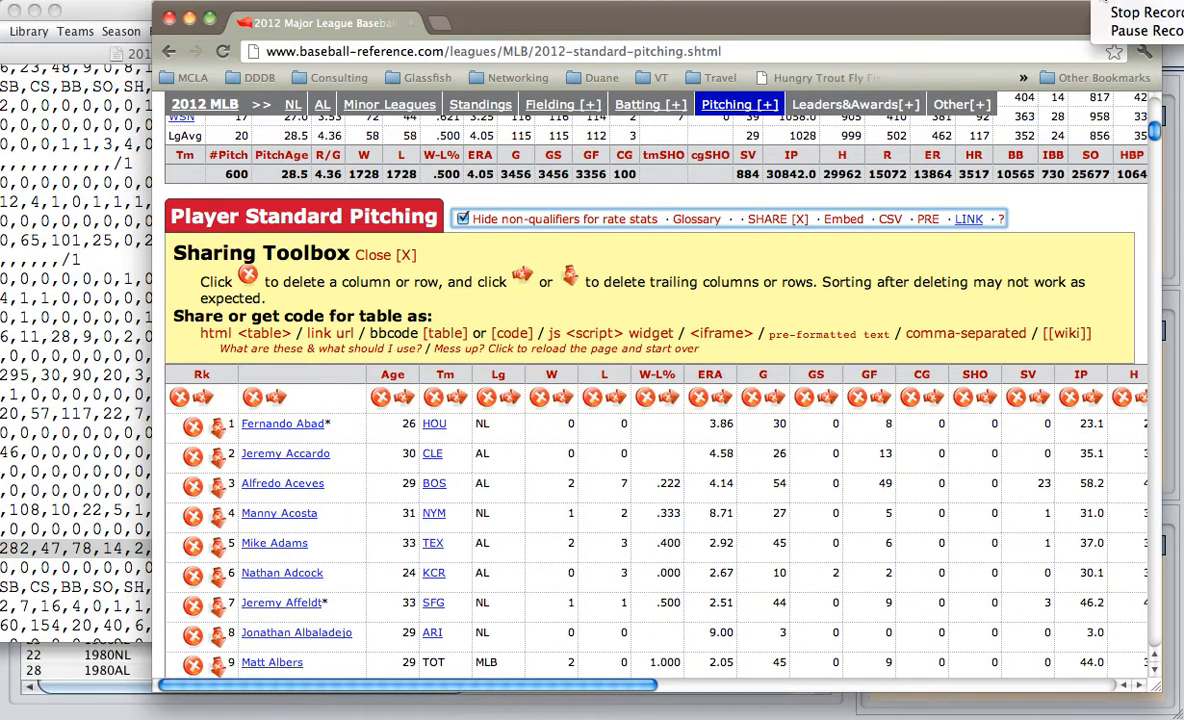
{"action": "left_click", "coordinate": [1117, 34]}
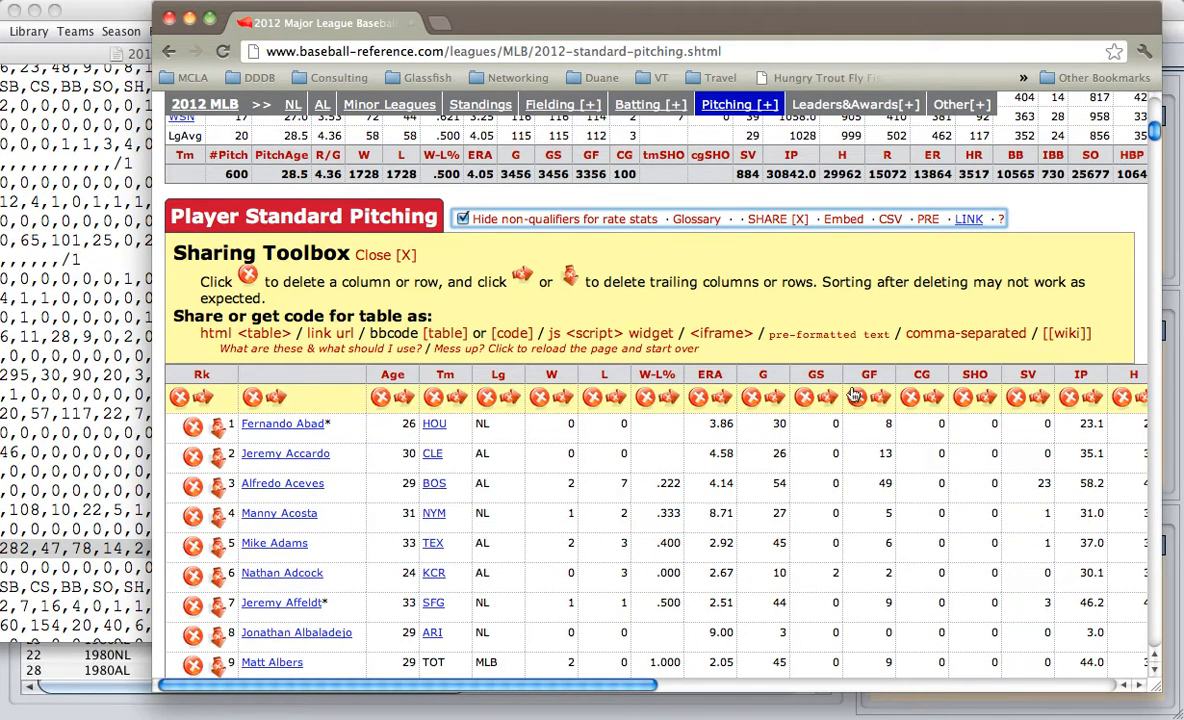
Delete the Rk, Age, Lg, W, L, W-L% and ERA columns from the Player Standard Pitching table
{"action": "left_click", "coordinate": [180, 398]}
{"action": "left_click", "coordinate": [307, 398]}
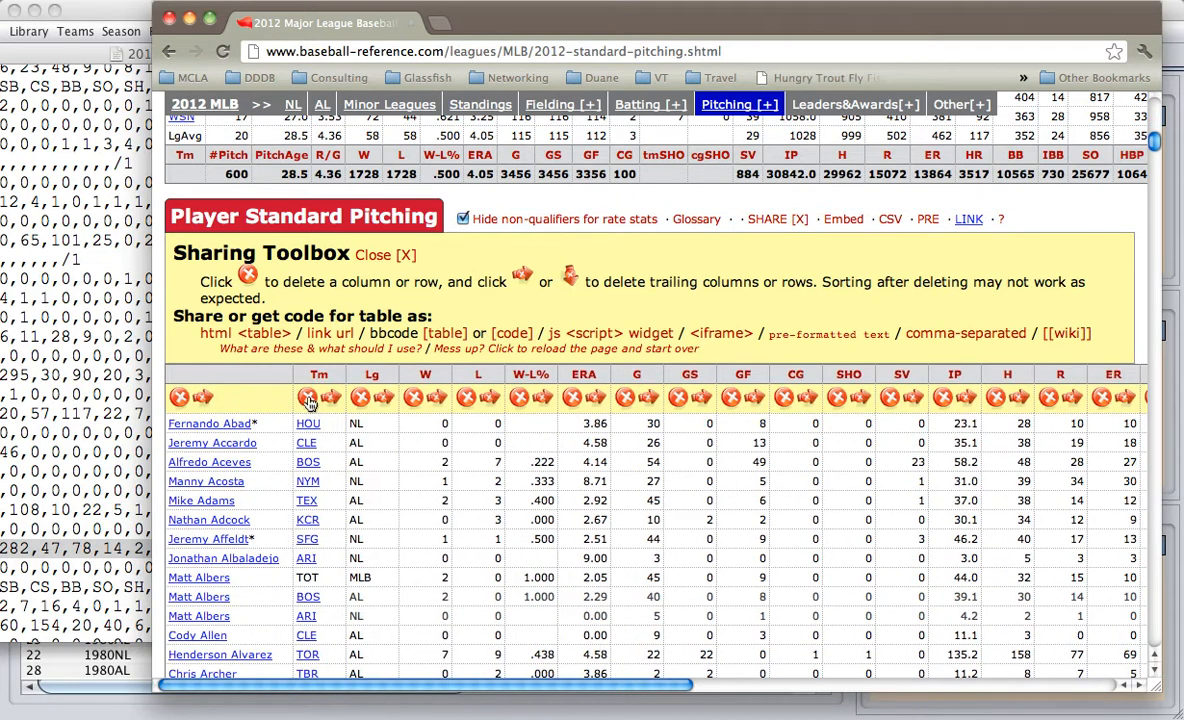
{"action": "left_click", "coordinate": [361, 399]}
{"action": "left_click", "coordinate": [361, 398]}
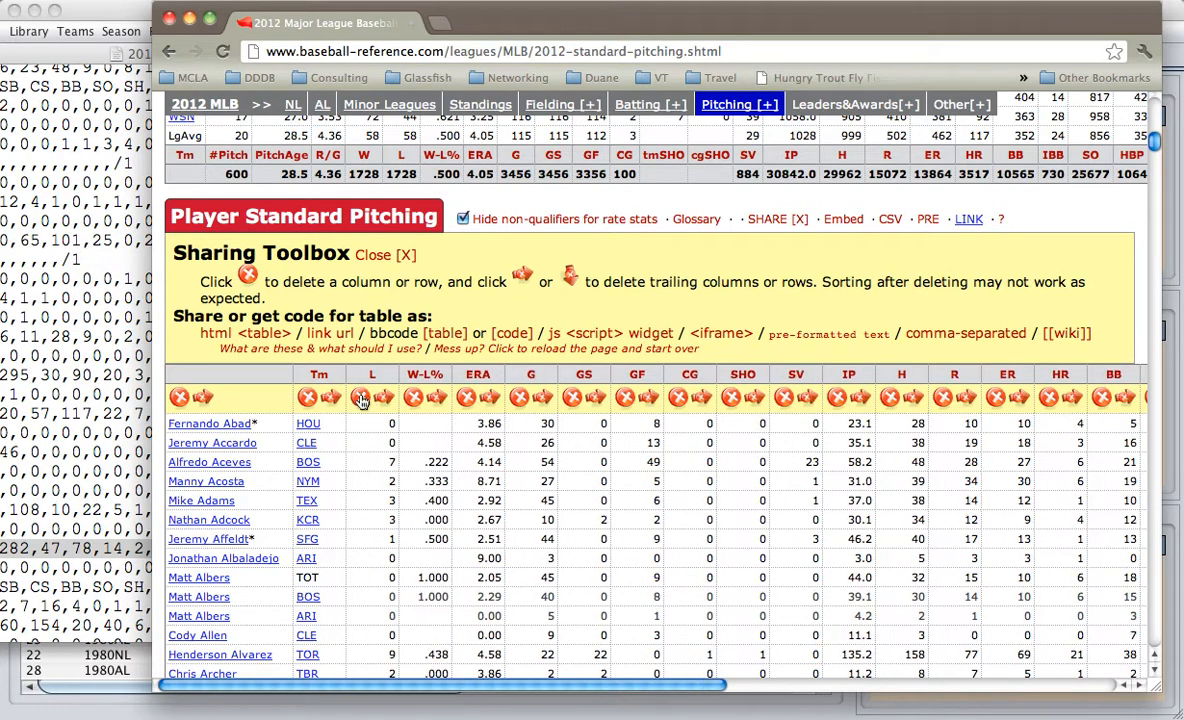
{"action": "left_click", "coordinate": [362, 398]}
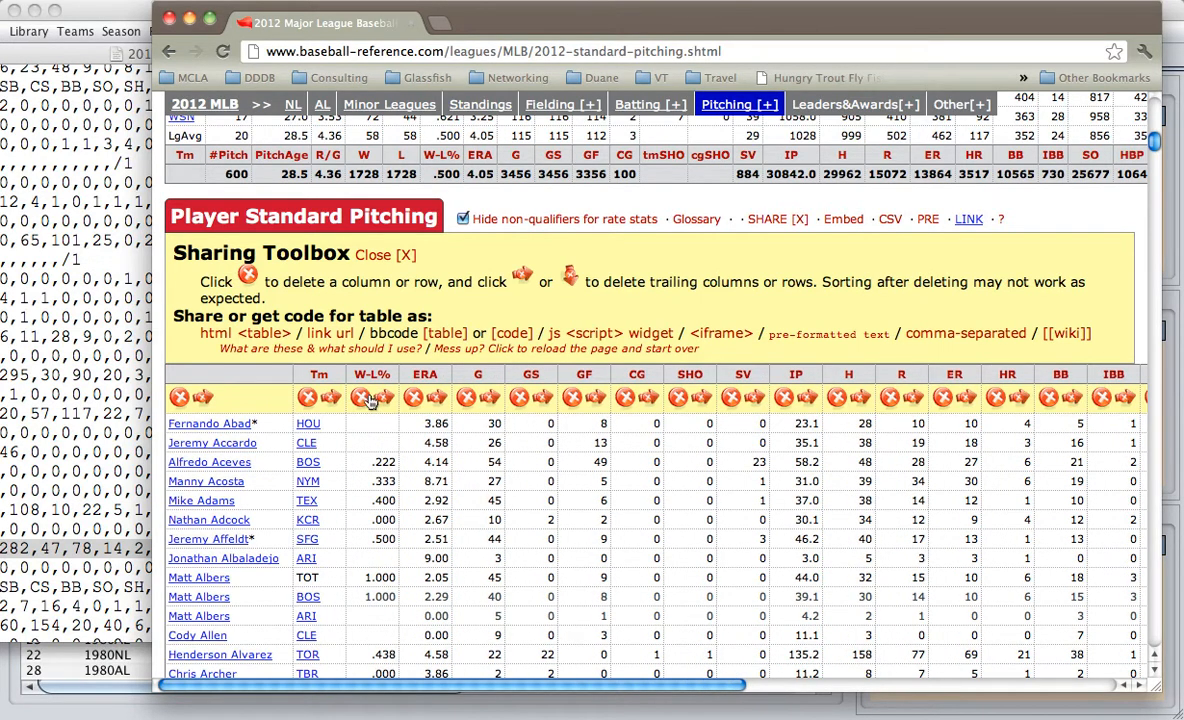
{"action": "left_click", "coordinate": [362, 398]}
{"action": "left_click", "coordinate": [363, 398]}
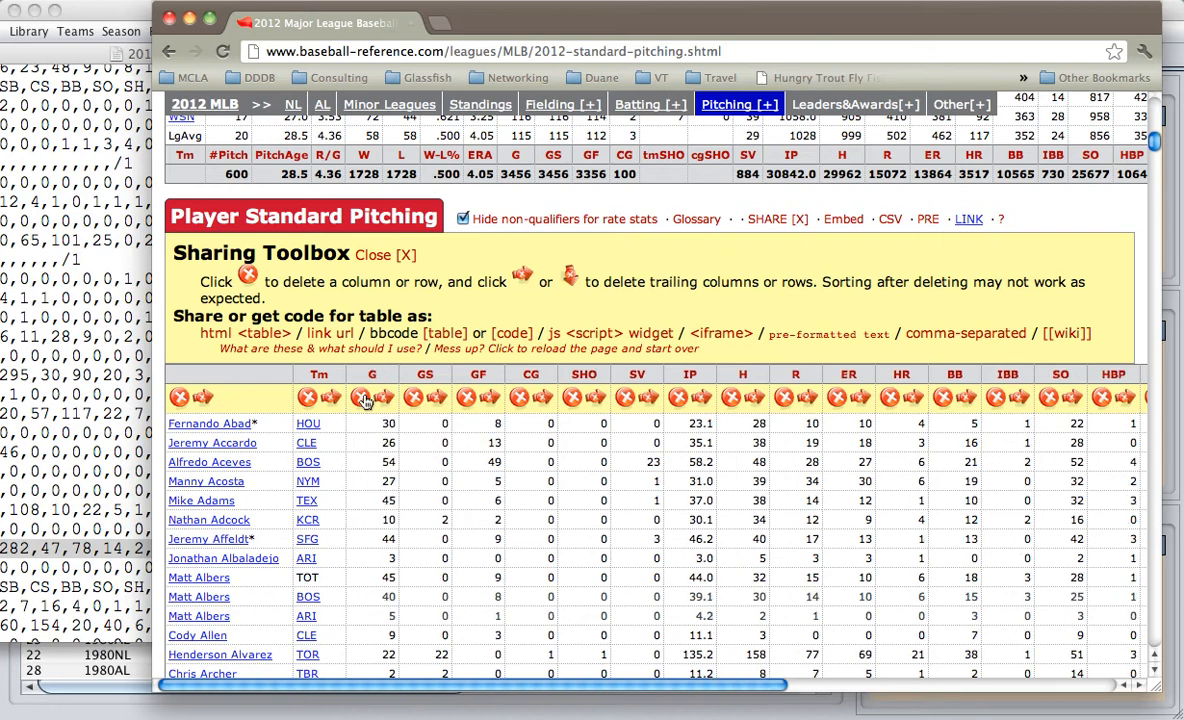
Delete the GF, CG, SHO and IBB columns and every column after SO from the player pitching table
{"action": "left_click", "coordinate": [466, 398]}
{"action": "left_click", "coordinate": [466, 398]}
{"action": "left_click", "coordinate": [466, 398]}
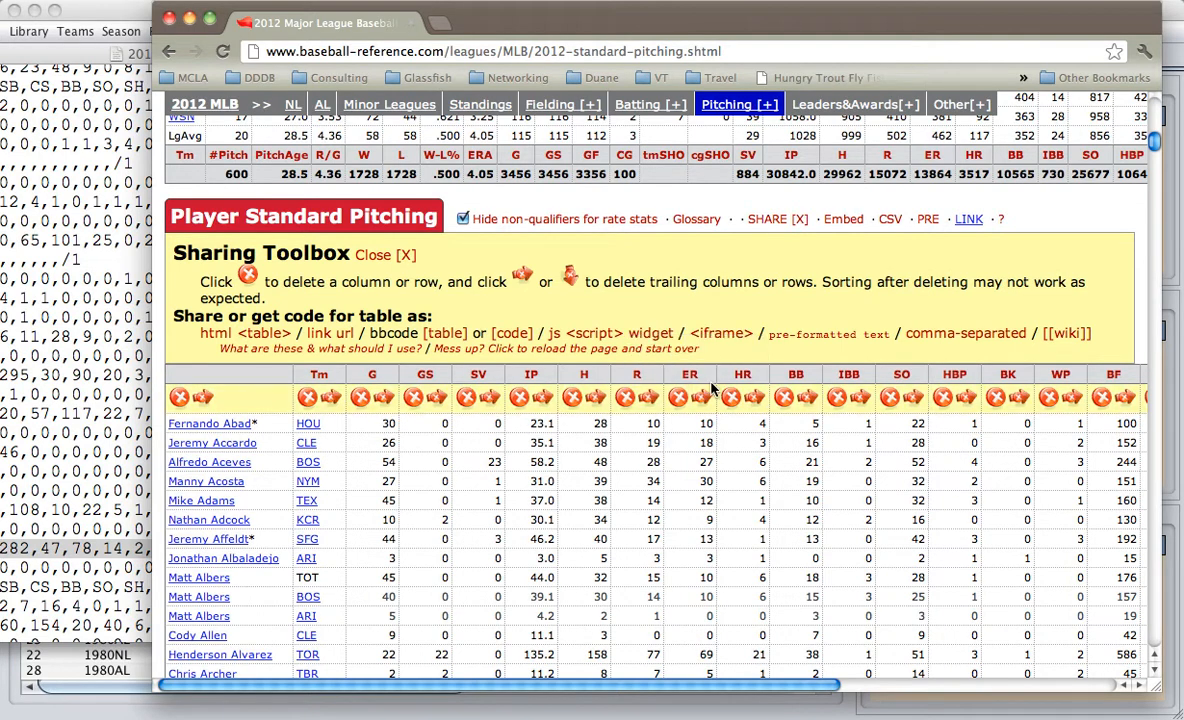
{"action": "left_click", "coordinate": [837, 398]}
{"action": "left_click", "coordinate": [860, 398]}
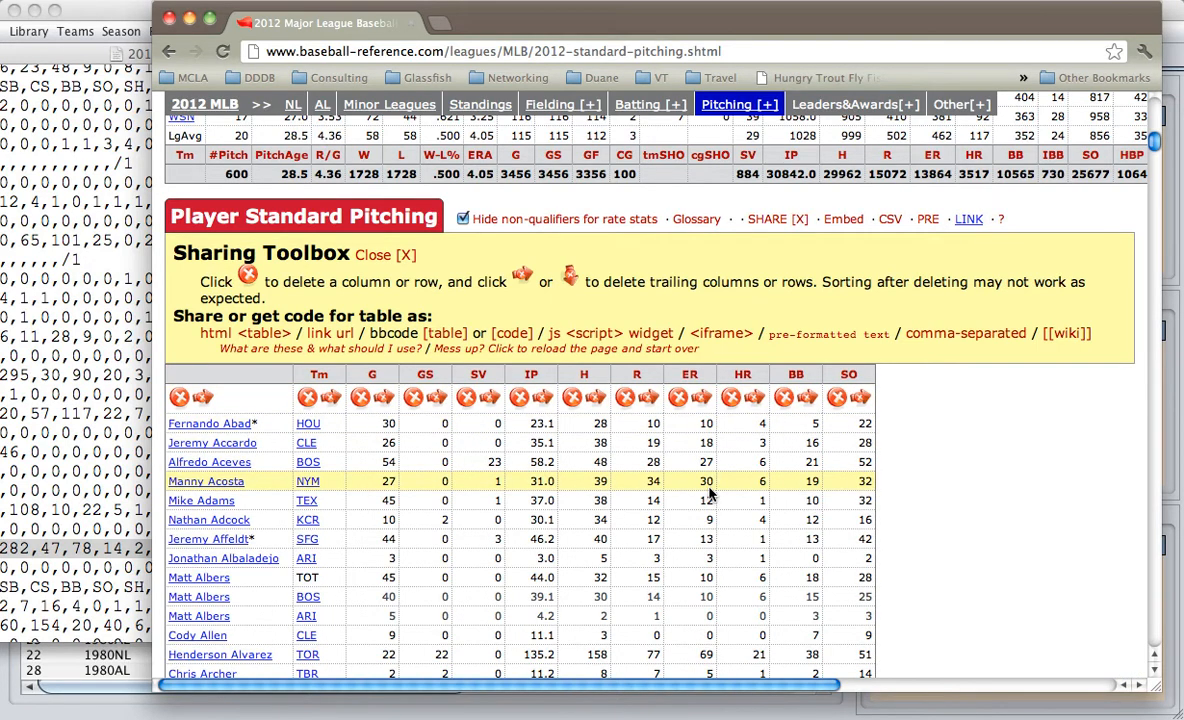
Generate the player pitching table as comma-separated text and copy all of it into a blank text editor document
{"action": "left_click", "coordinate": [968, 336]}
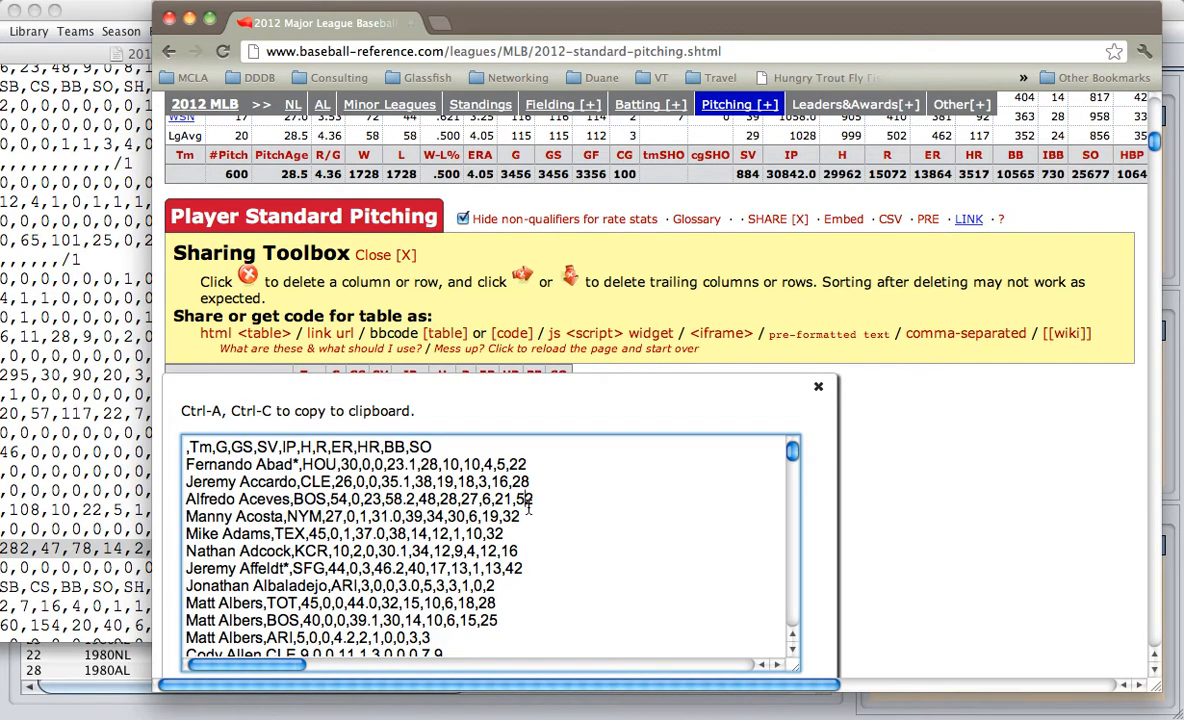
{"action": "key", "text": "super+a"}
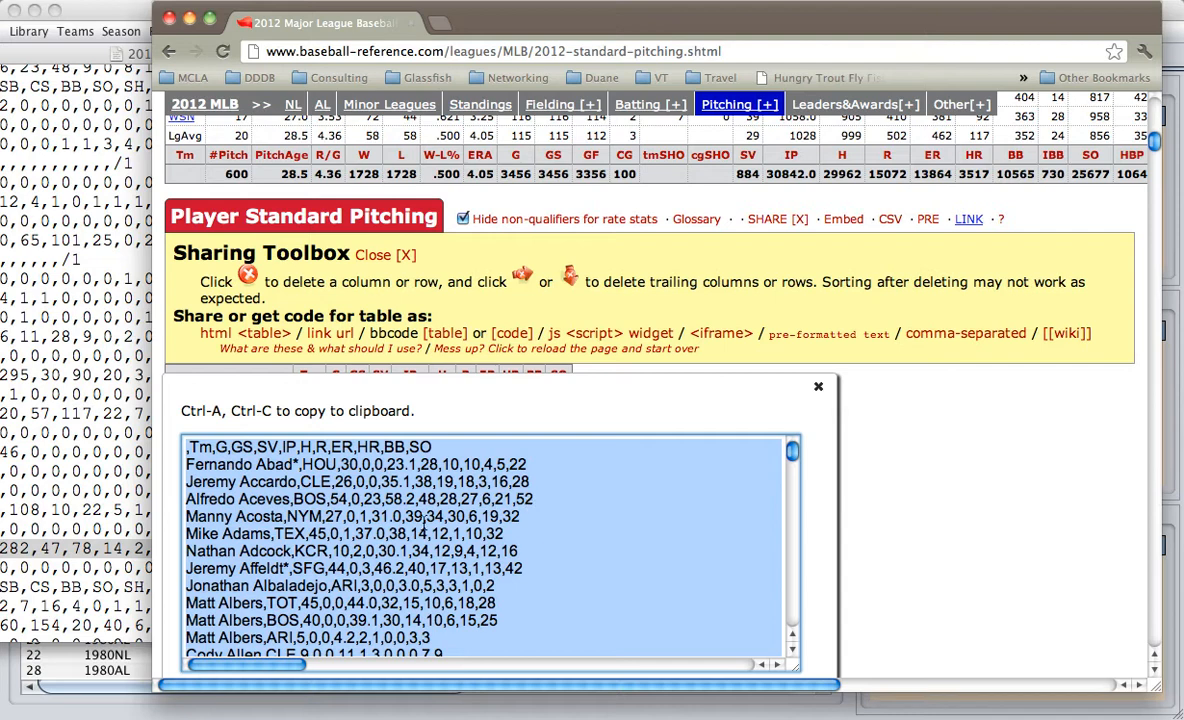
{"action": "left_click", "coordinate": [1104, 1]}
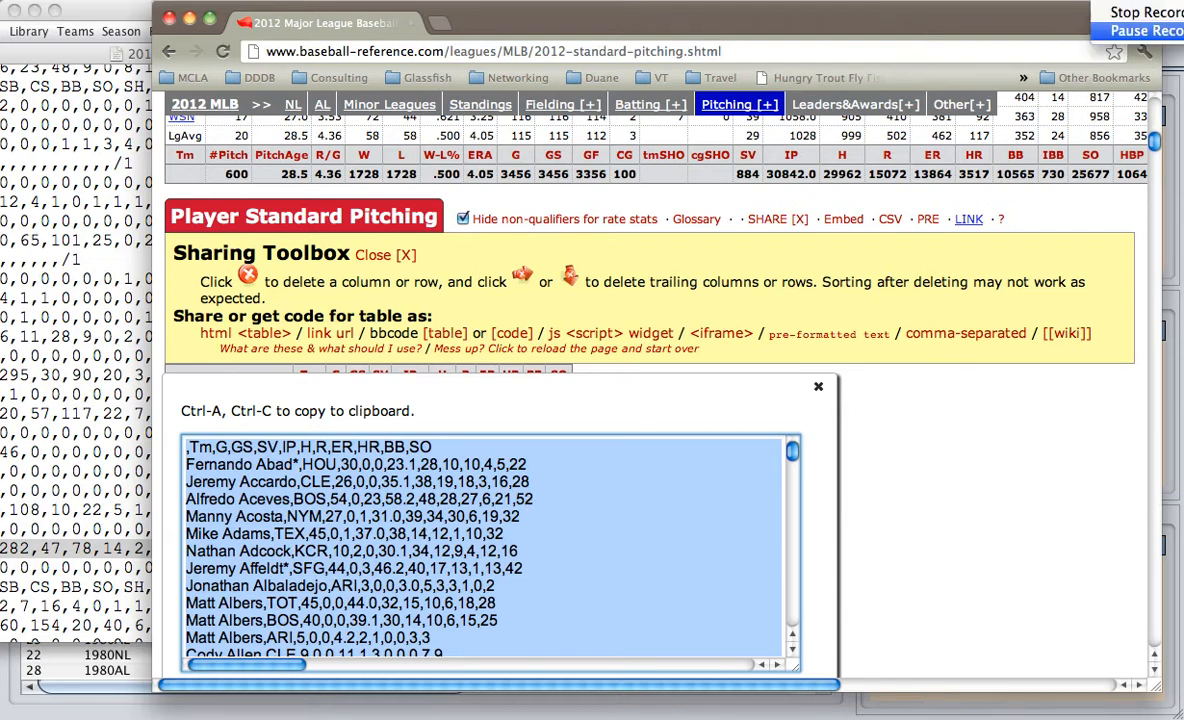
{"action": "left_click", "coordinate": [1118, 31]}
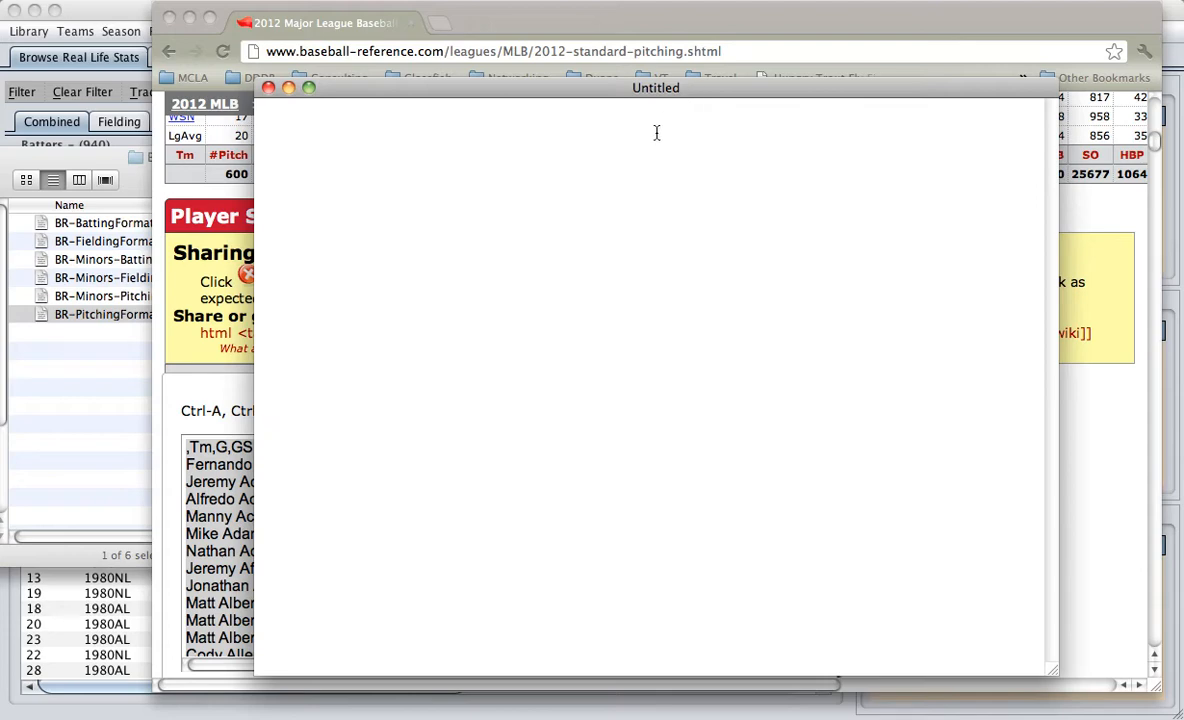
{"action": "key", "text": "super+v"}
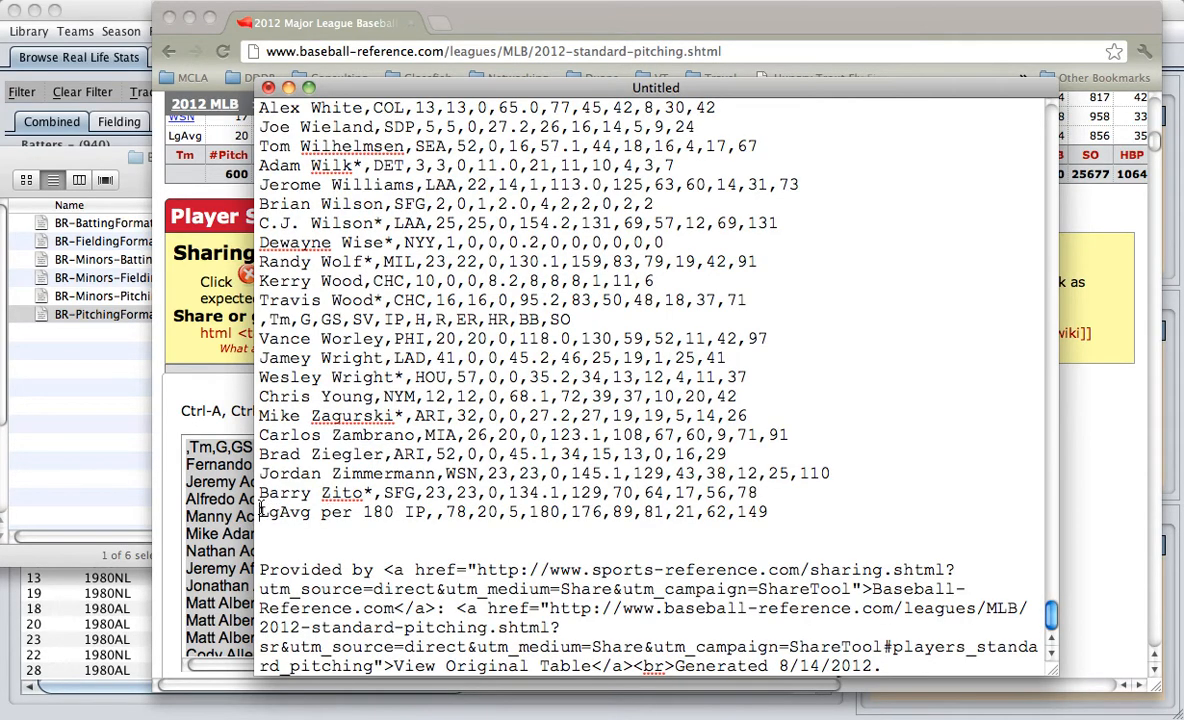
Delete the "LgAvg per 180 IP" line, the attribution text and the trailing blank line from the end of the pitching text
{"action": "left_click_drag", "start_coordinate": [259, 511], "coordinate": [549, 540]}
{"action": "left_click_drag", "start_coordinate": [827, 533], "coordinate": [899, 563]}
{"action": "key", "text": "BackSpace"}
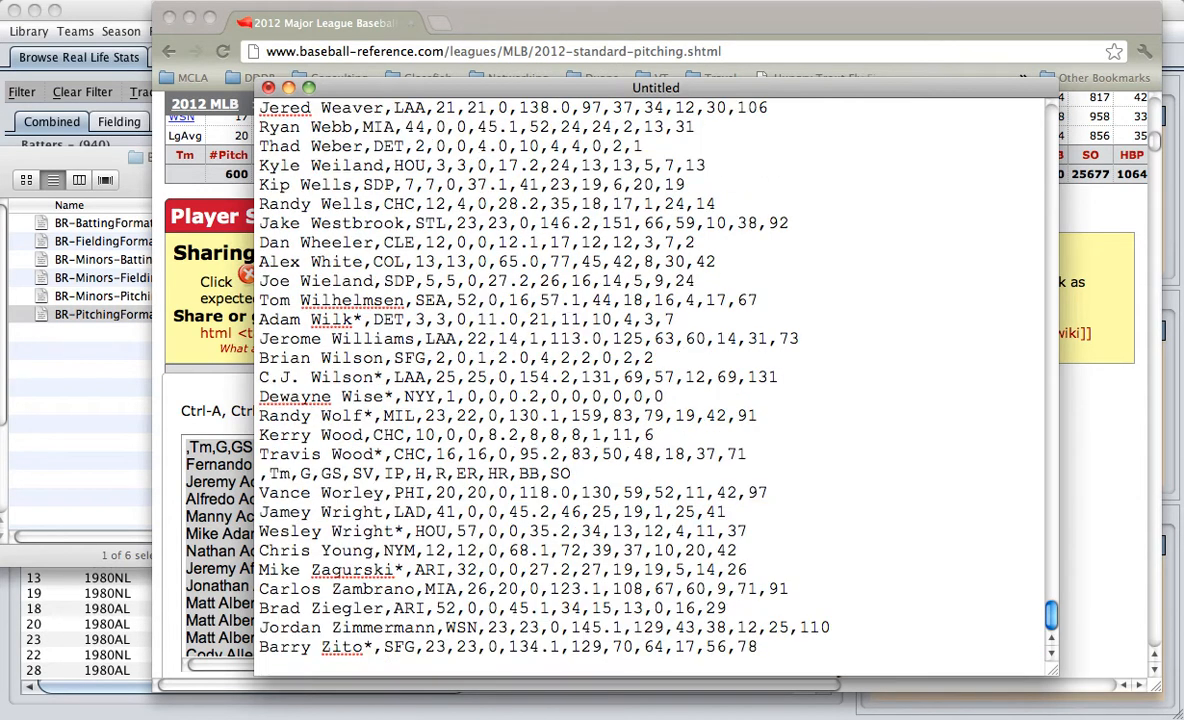
{"action": "key", "text": "BackSpace"}
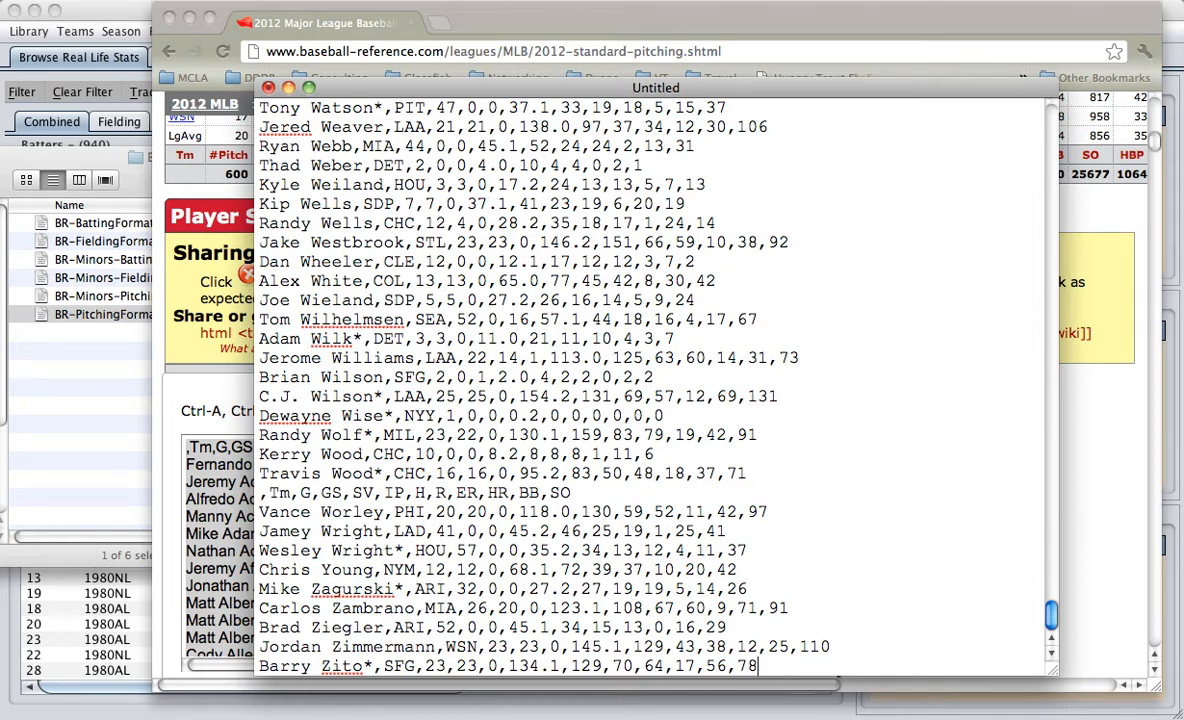
Save the pitching text as "2012pitchers.txt" in the 2012 folder
{"action": "left_click", "coordinate": [1100, 1]}
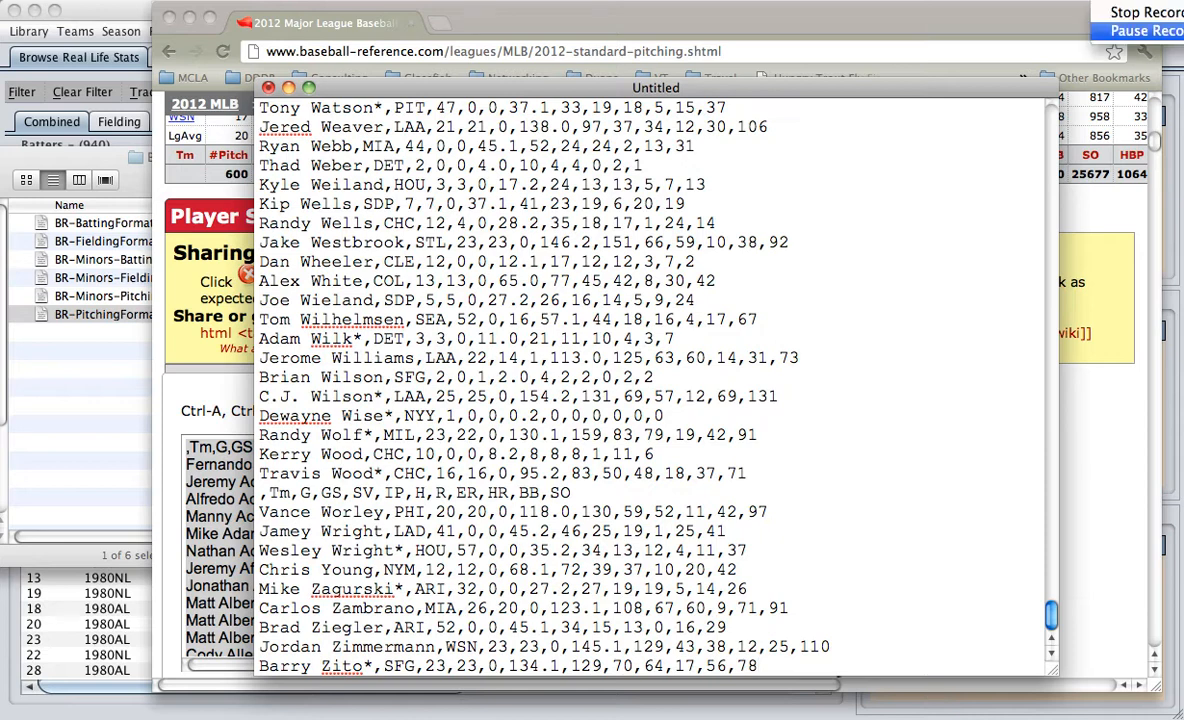
{"action": "left_click", "coordinate": [1116, 41]}
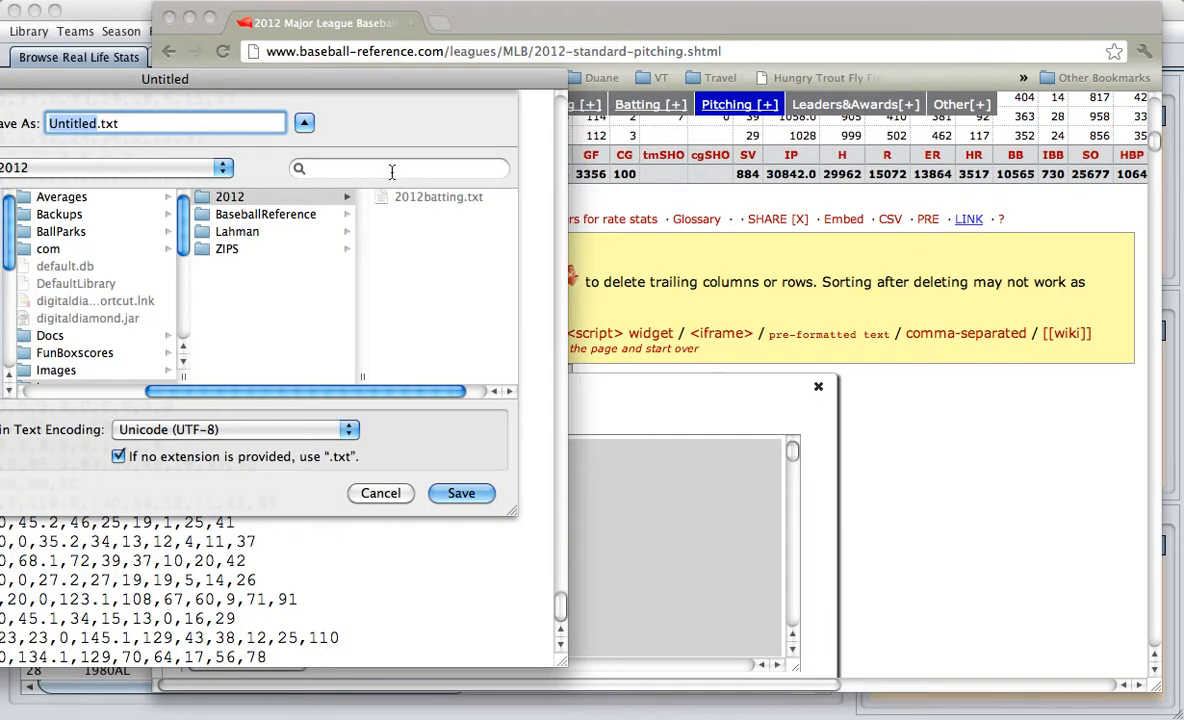
{"action": "type", "text": "2012"}
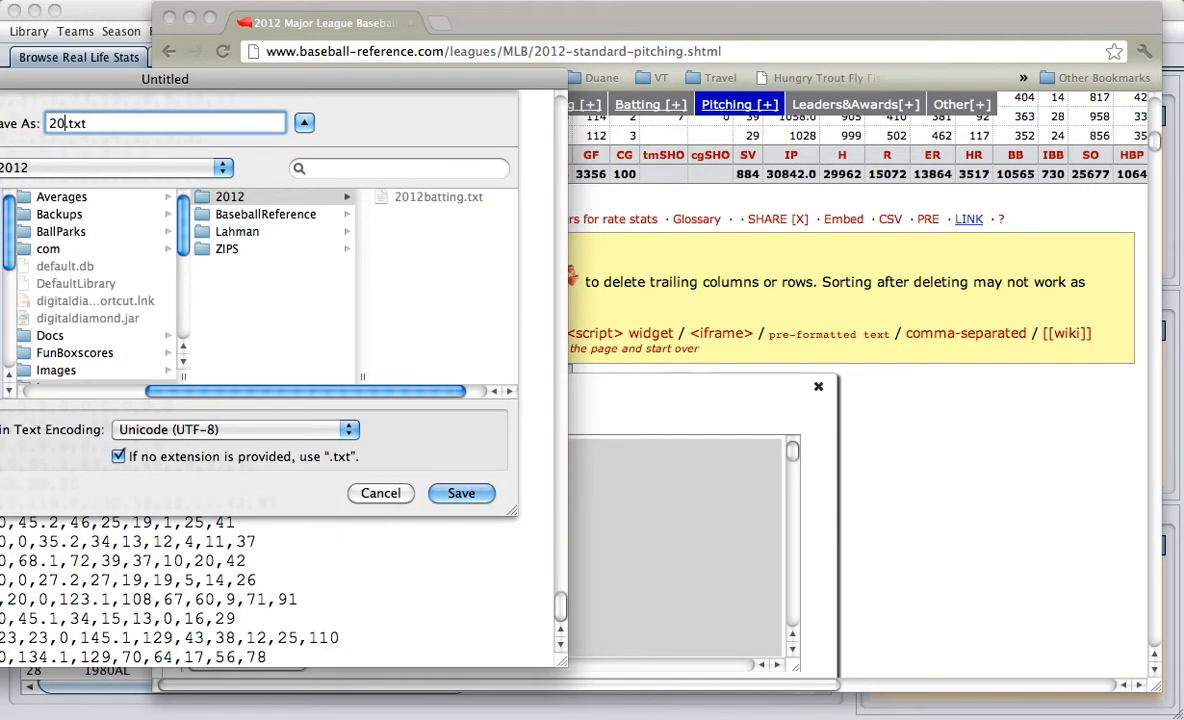
{"action": "type", "text": "Pitchers"}
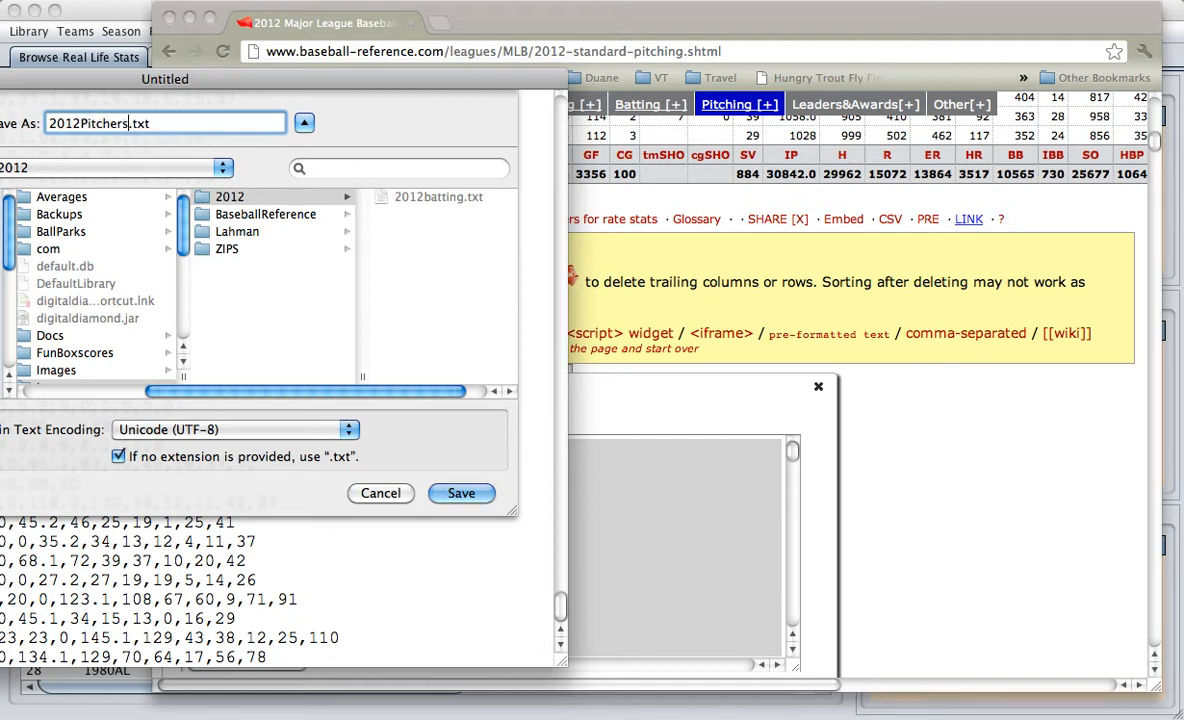
{"action": "key", "text": "Left"}
{"action": "key", "text": "Left"}
{"action": "key", "text": "Left"}
{"action": "key", "text": "Left"}
{"action": "key", "text": "Left"}
{"action": "key", "text": "Left"}
{"action": "key", "text": "Left"}
{"action": "key", "text": "BackSpace"}
{"action": "type", "text": "p"}
{"action": "key", "text": "Tab"}
{"action": "left_click", "coordinate": [444, 495]}
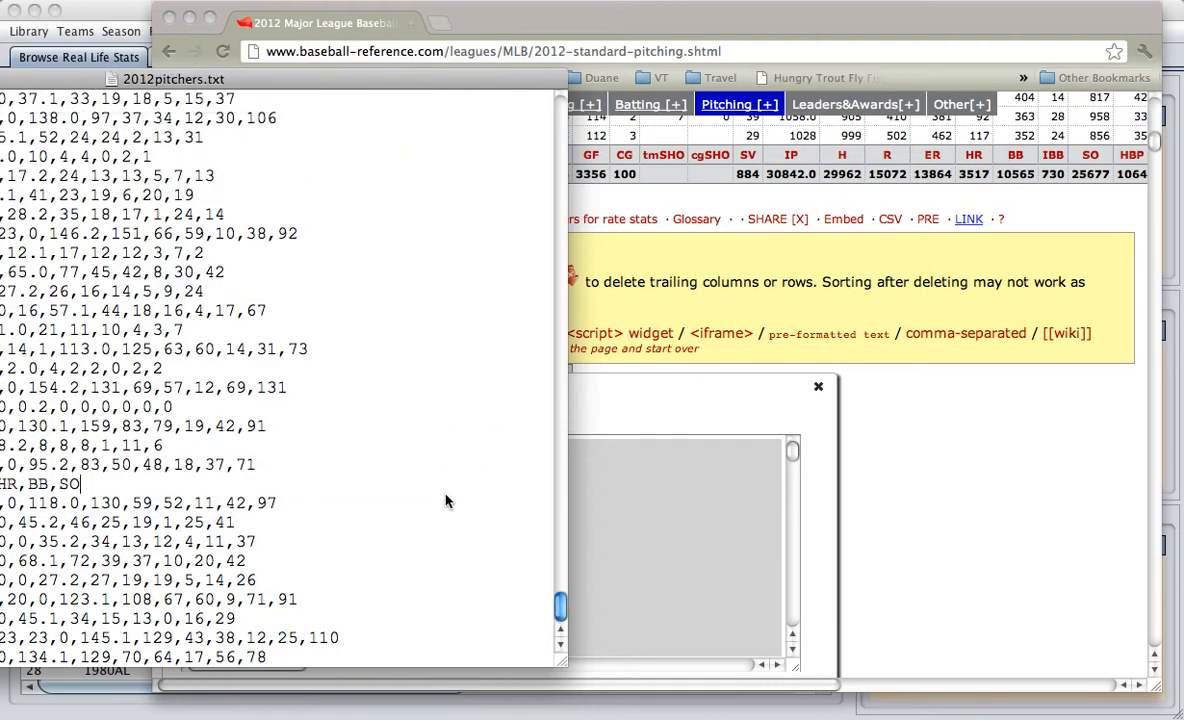
{"action": "left_click", "coordinate": [1015, 4]}
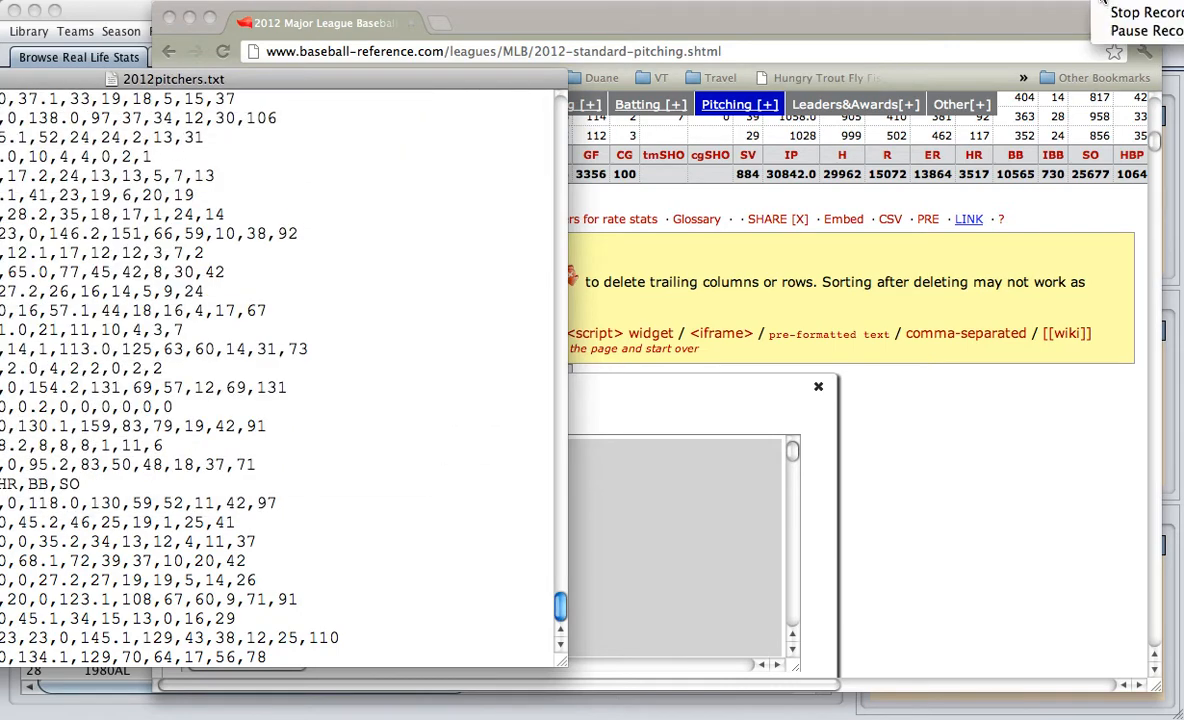
{"action": "left_click", "coordinate": [1060, 37]}
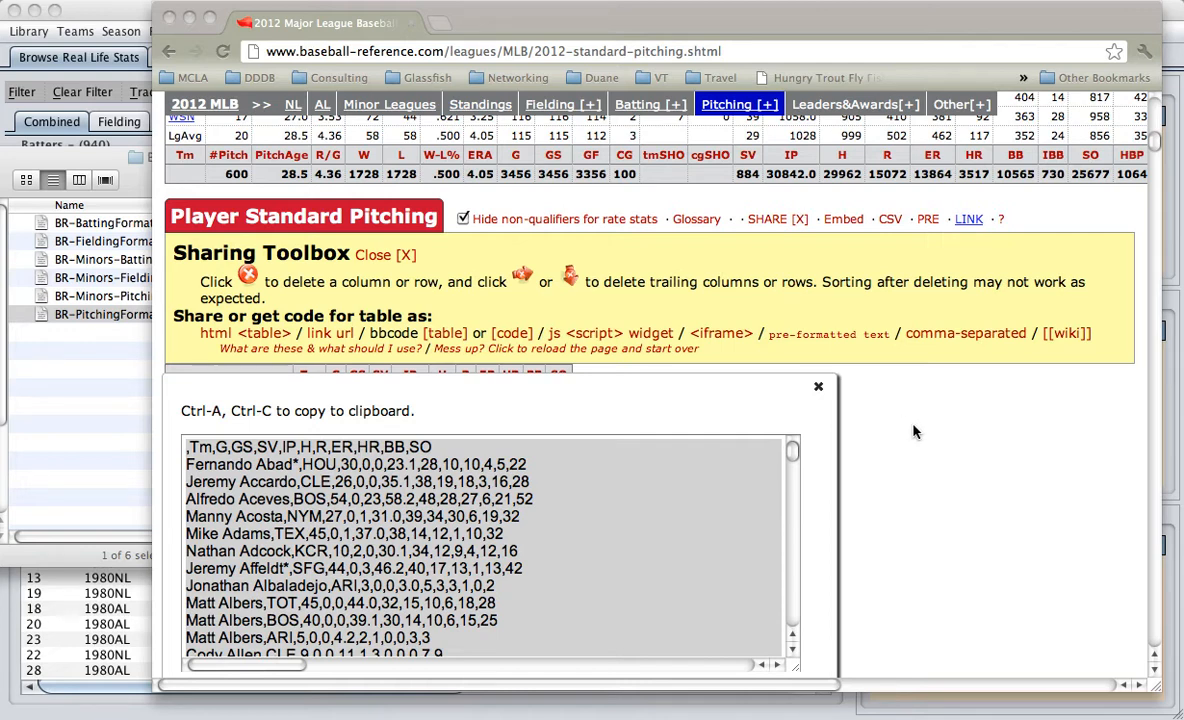
Switch to the browser, open the 2012 Pitcher fielding page and show the sharing tools for the Player Standard Fielding--P table
{"action": "left_click", "coordinate": [615, 32]}
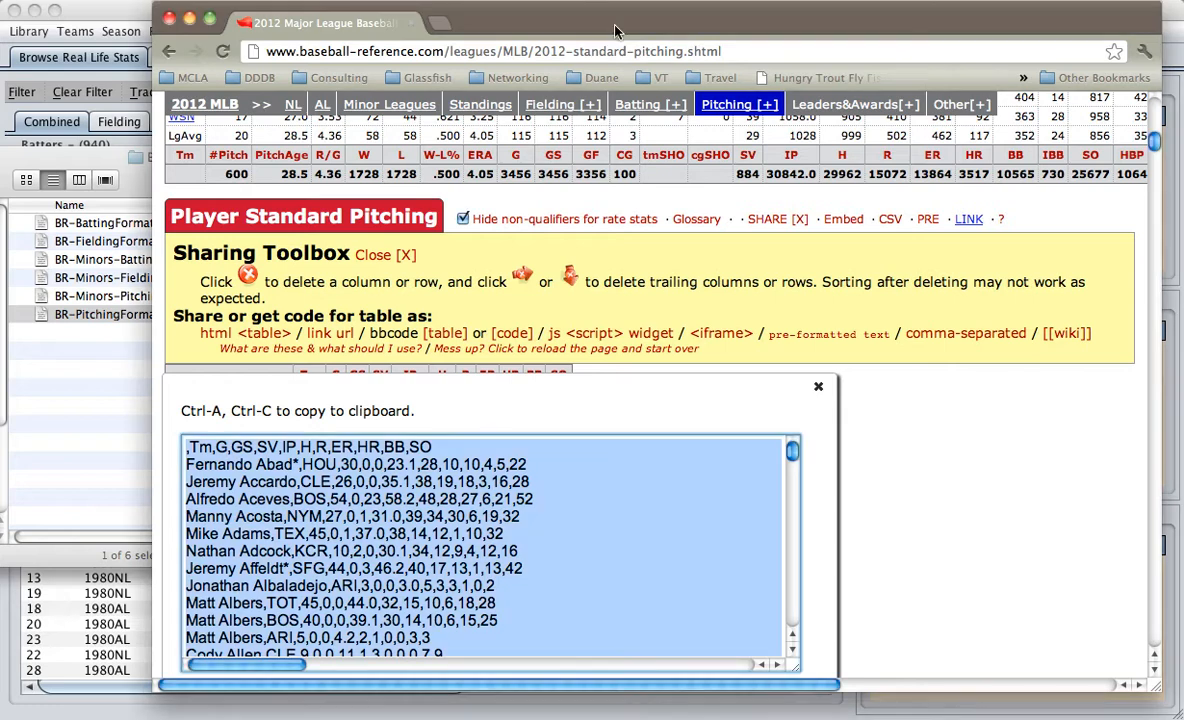
{"action": "mouse_move", "coordinate": [570, 107]}
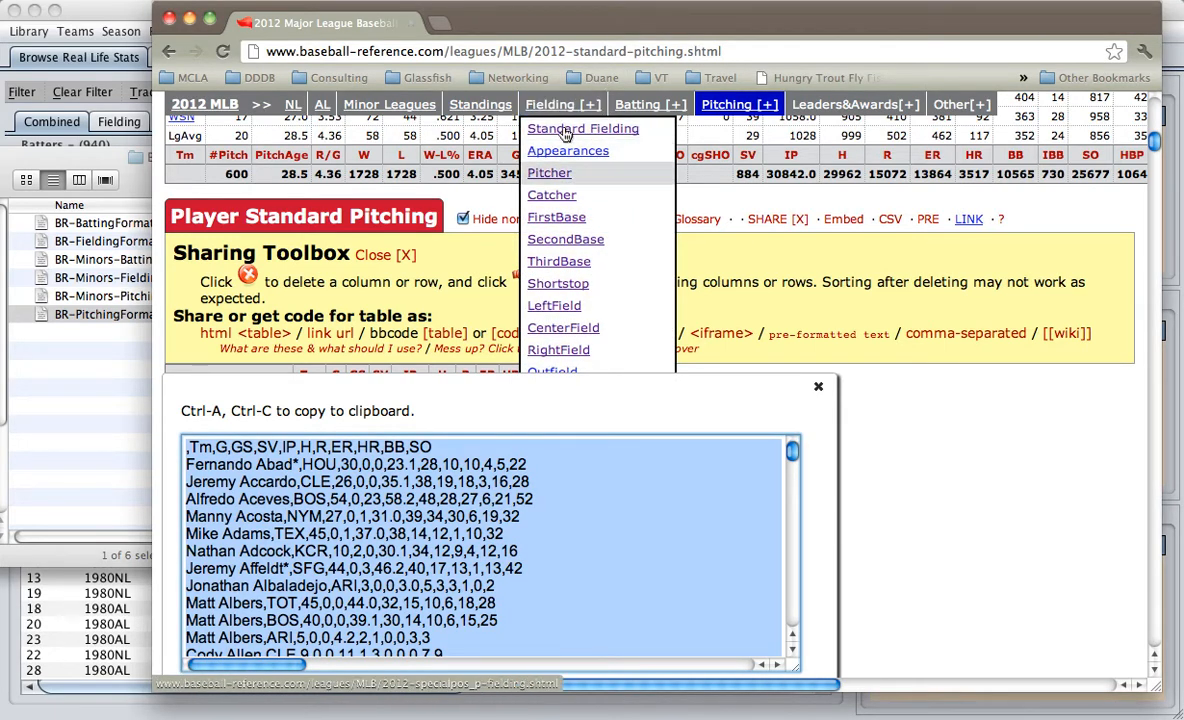
{"action": "left_click", "coordinate": [549, 174]}
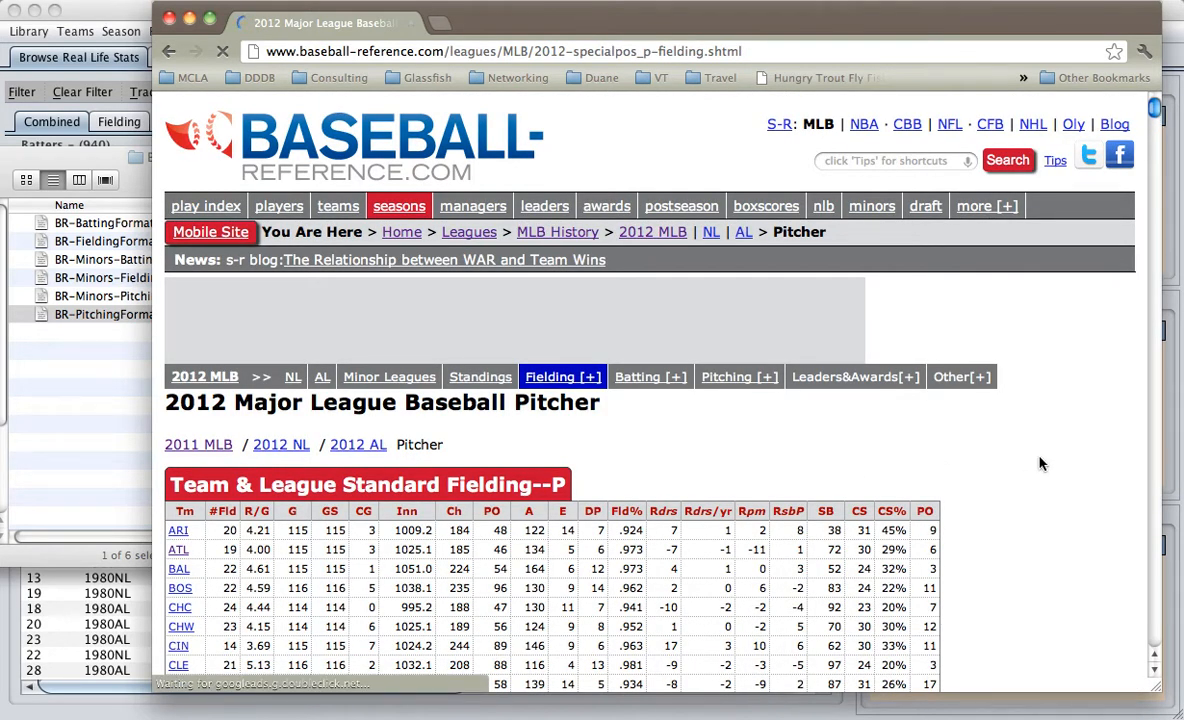
{"action": "scroll", "coordinate": [967, 465], "scroll_direction": "down", "scroll_amount": 10}
{"action": "scroll", "coordinate": [1072, 398], "scroll_direction": "down", "scroll_amount": 12}
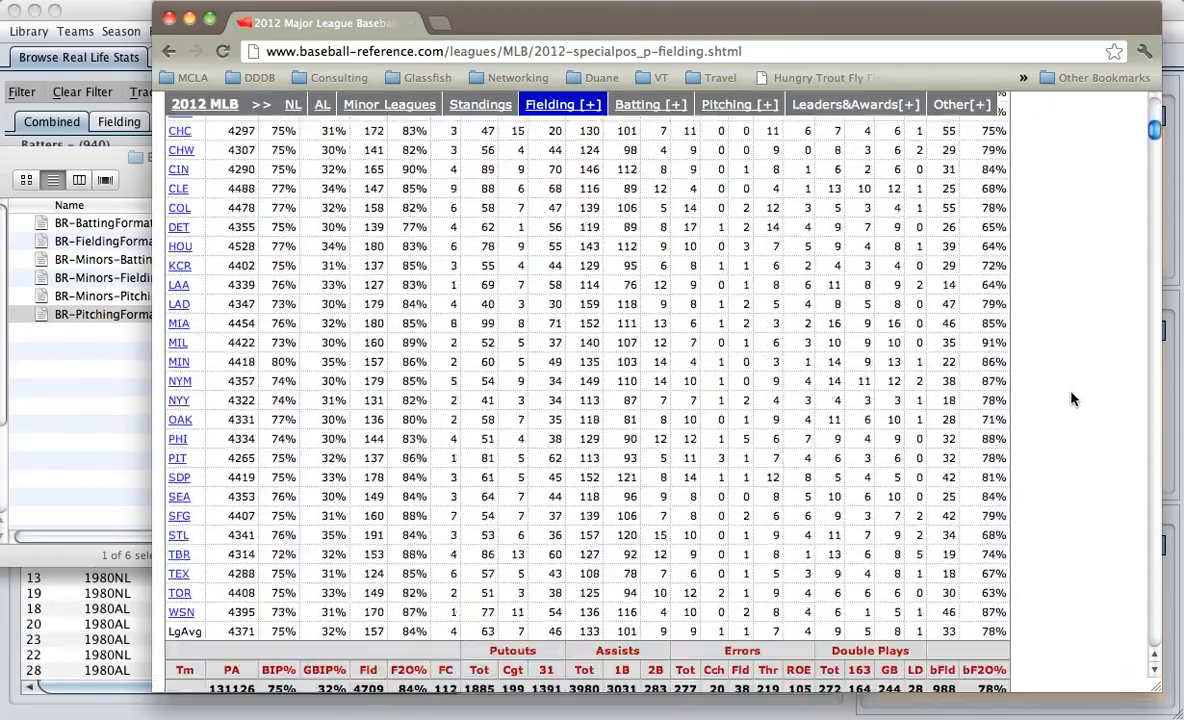
{"action": "right_click", "coordinate": [1062, 405]}
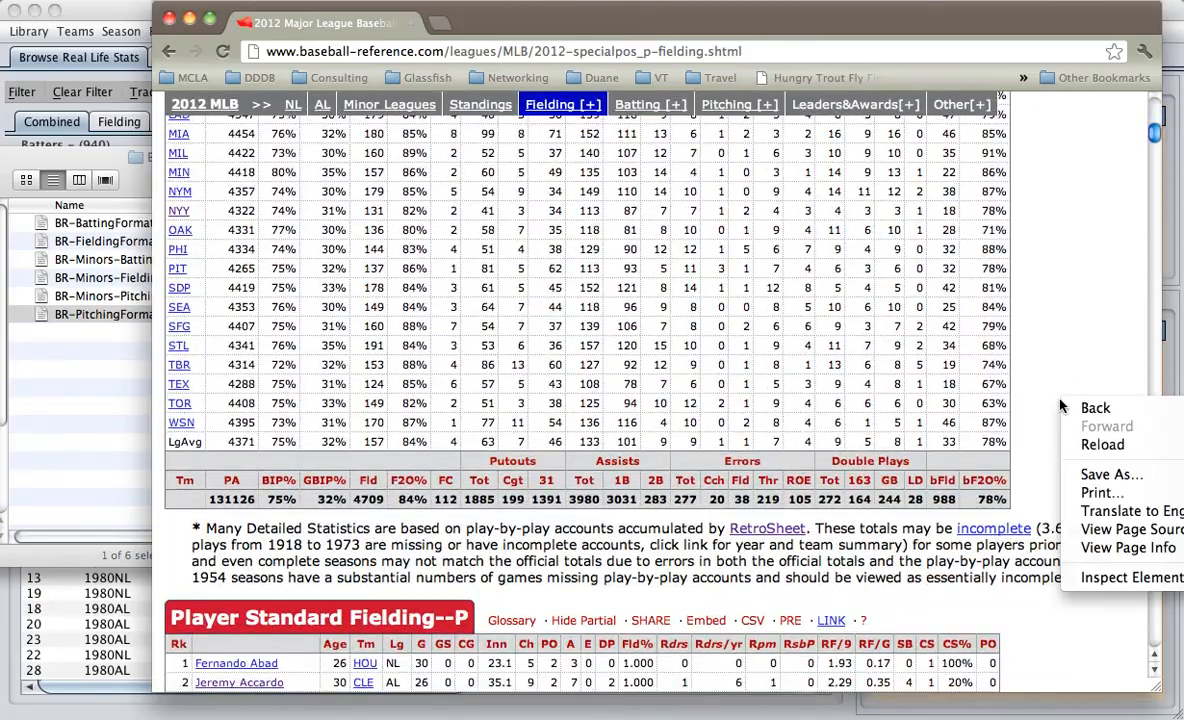
{"action": "left_click", "coordinate": [1062, 405]}
{"action": "scroll", "coordinate": [1080, 320], "scroll_direction": "down", "scroll_amount": 6}
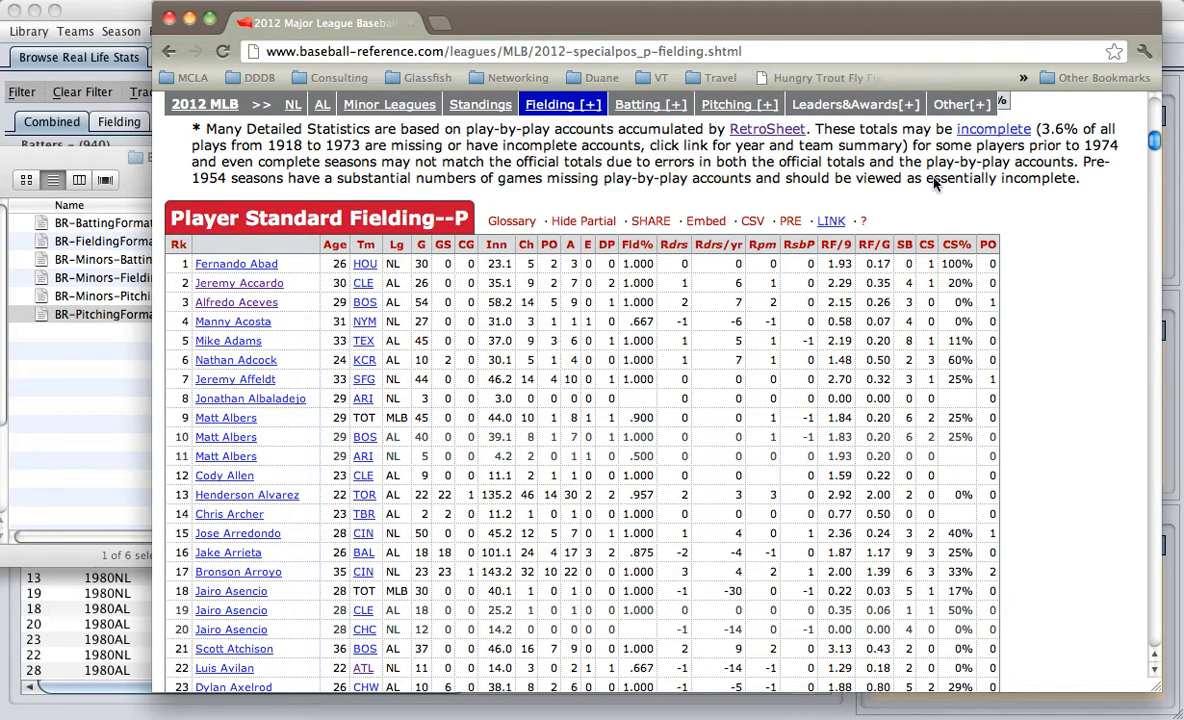
{"action": "left_click", "coordinate": [655, 222]}
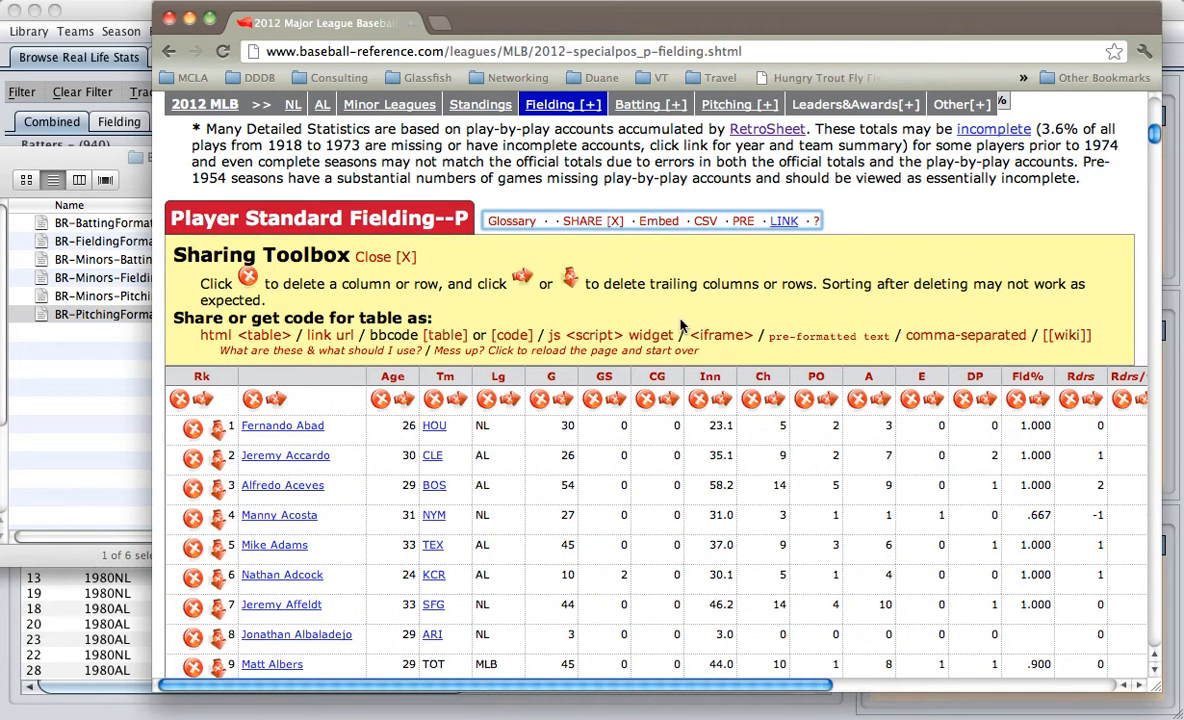
Delete the Rk, Age, Lg, G, GS, CG and Inn columns from the Player Standard Fielding--P table
{"action": "left_click", "coordinate": [1117, 2]}
{"action": "left_click", "coordinate": [1140, 31]}
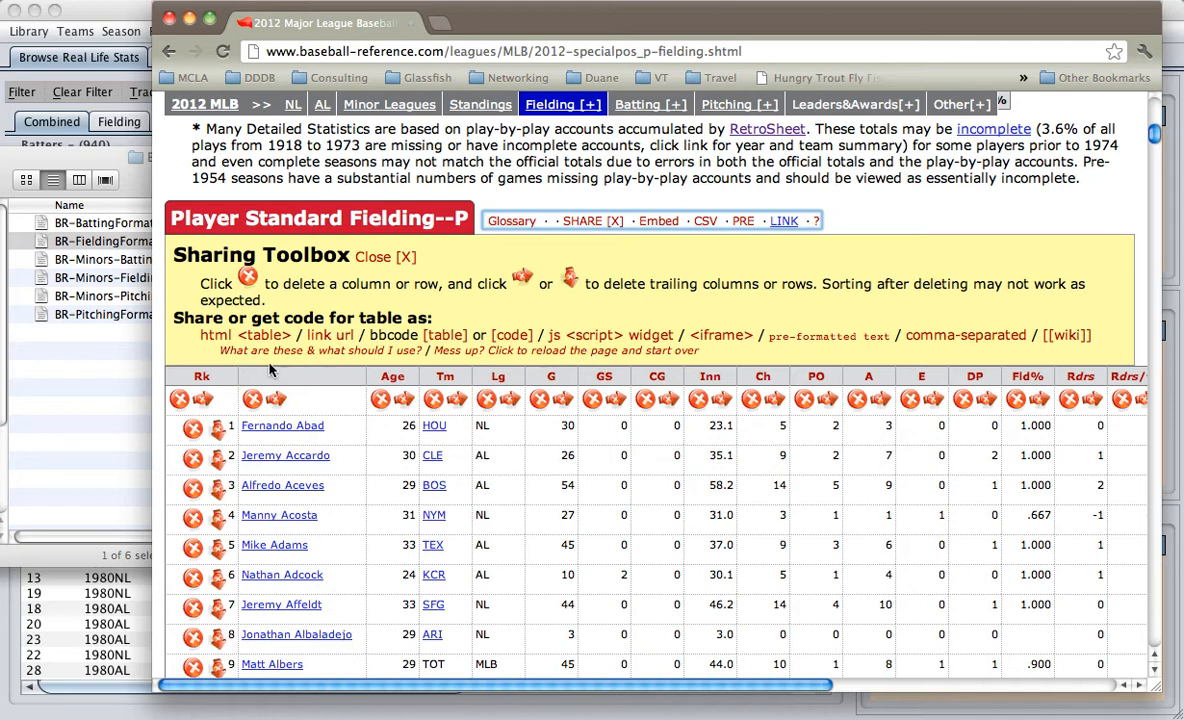
{"action": "left_click", "coordinate": [179, 399]}
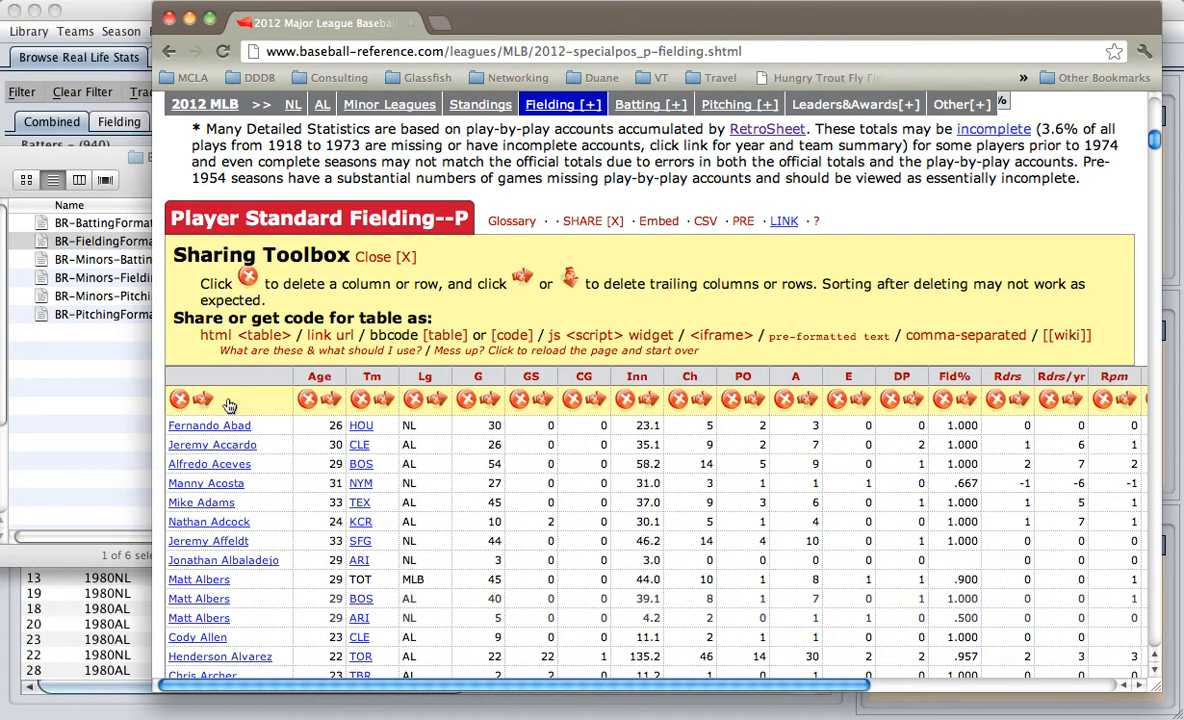
{"action": "left_click", "coordinate": [306, 399]}
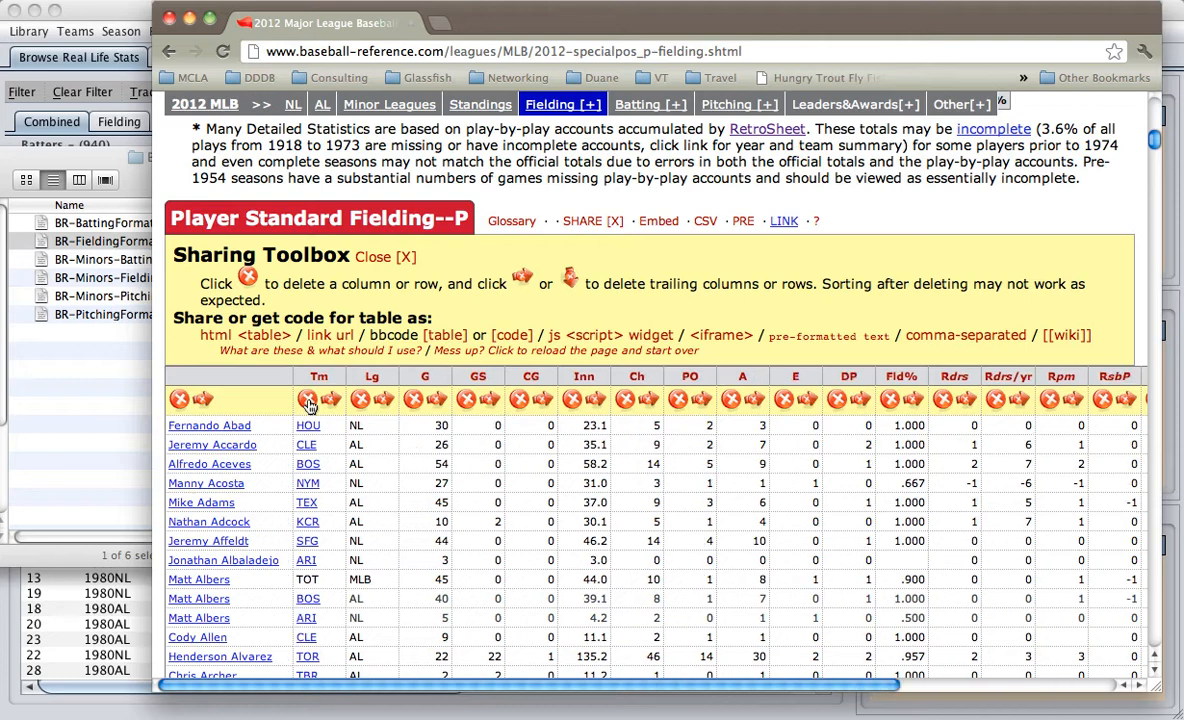
{"action": "left_click", "coordinate": [359, 399]}
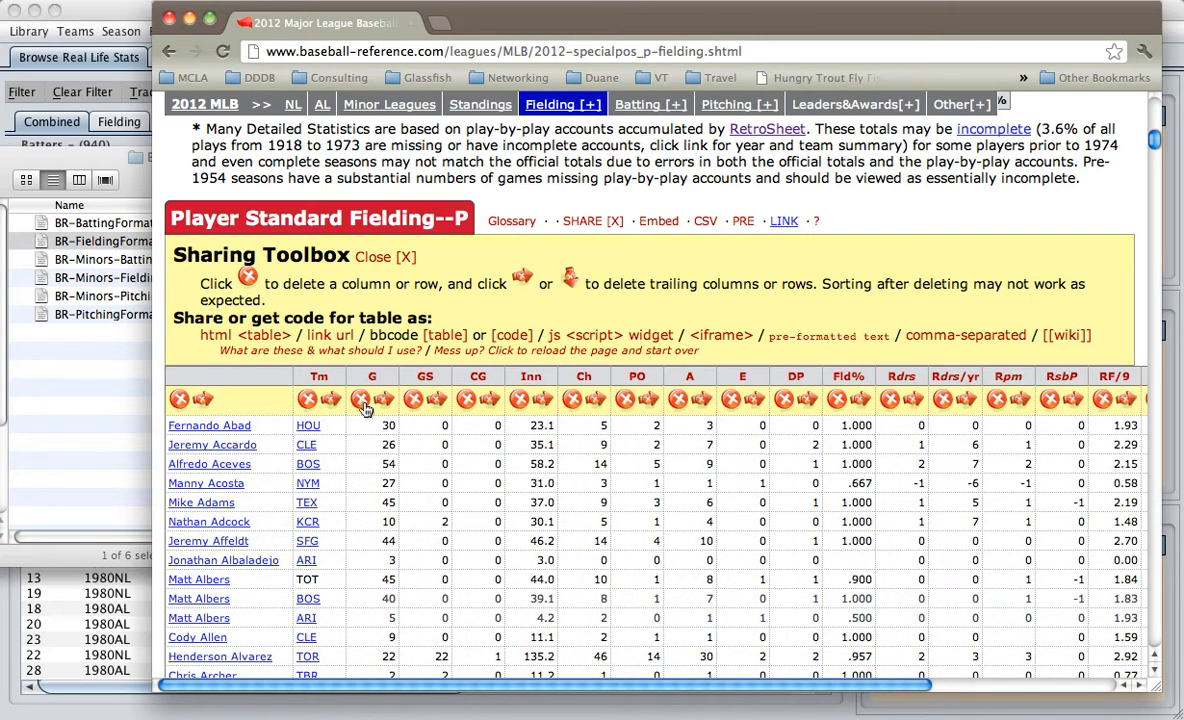
{"action": "left_click", "coordinate": [362, 401]}
{"action": "left_click", "coordinate": [362, 401]}
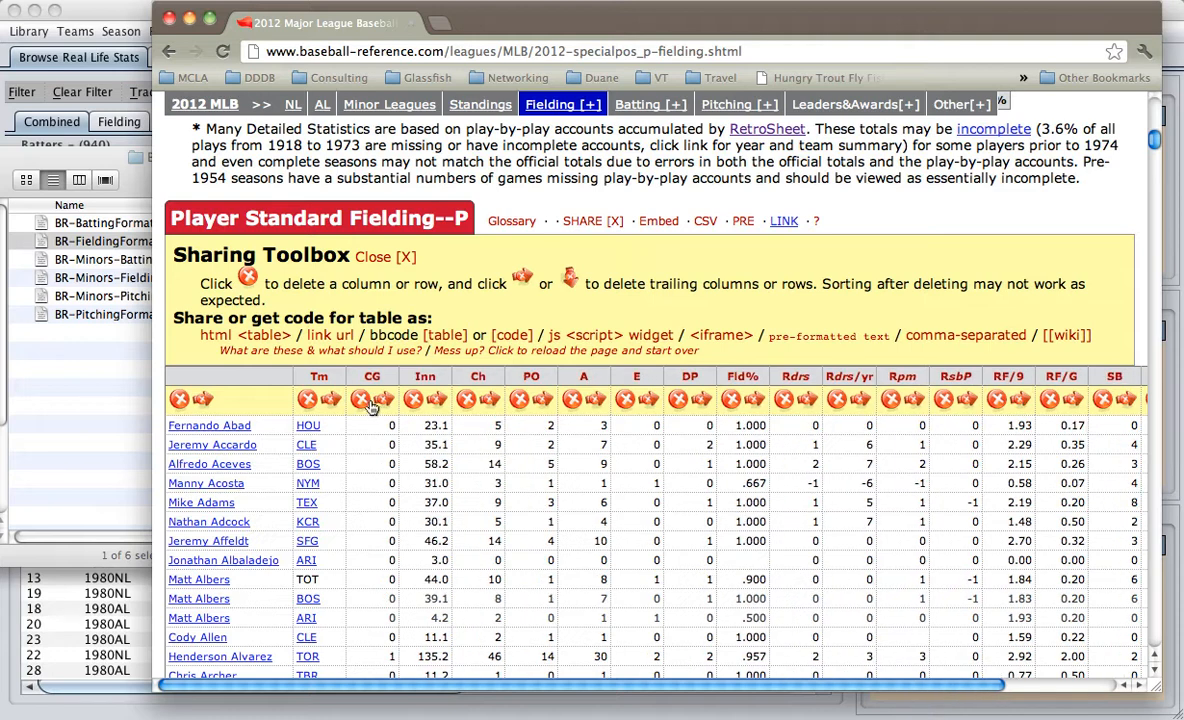
{"action": "left_click", "coordinate": [362, 401]}
{"action": "left_click", "coordinate": [362, 401]}
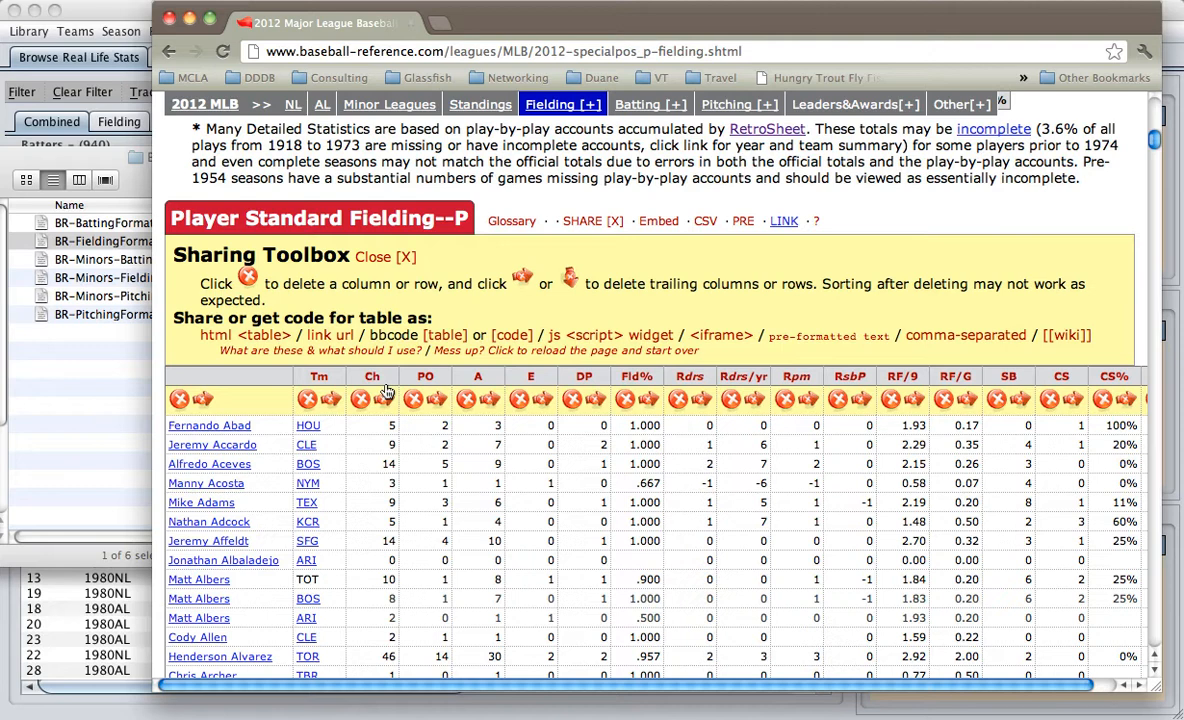
Delete the PO and A columns and every column after E from the pitcher fielding table
{"action": "left_click", "coordinate": [413, 400]}
{"action": "left_click", "coordinate": [413, 400]}
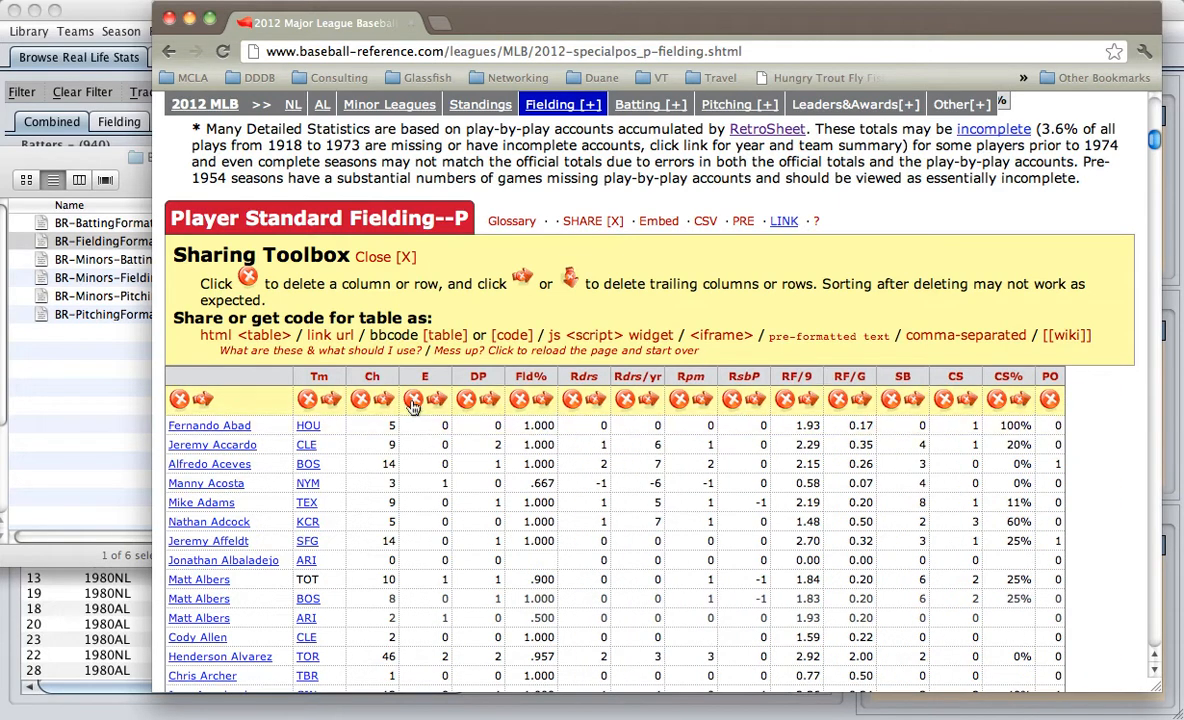
{"action": "left_click", "coordinate": [437, 400]}
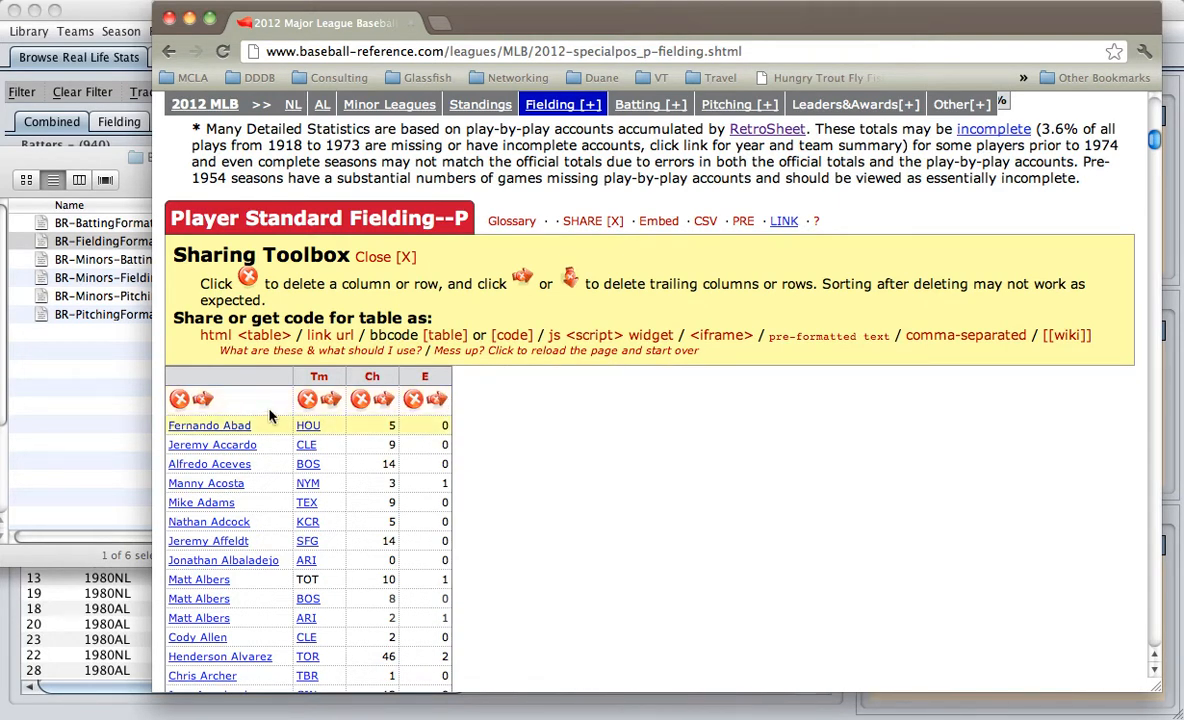
{"action": "left_click", "coordinate": [405, 432]}
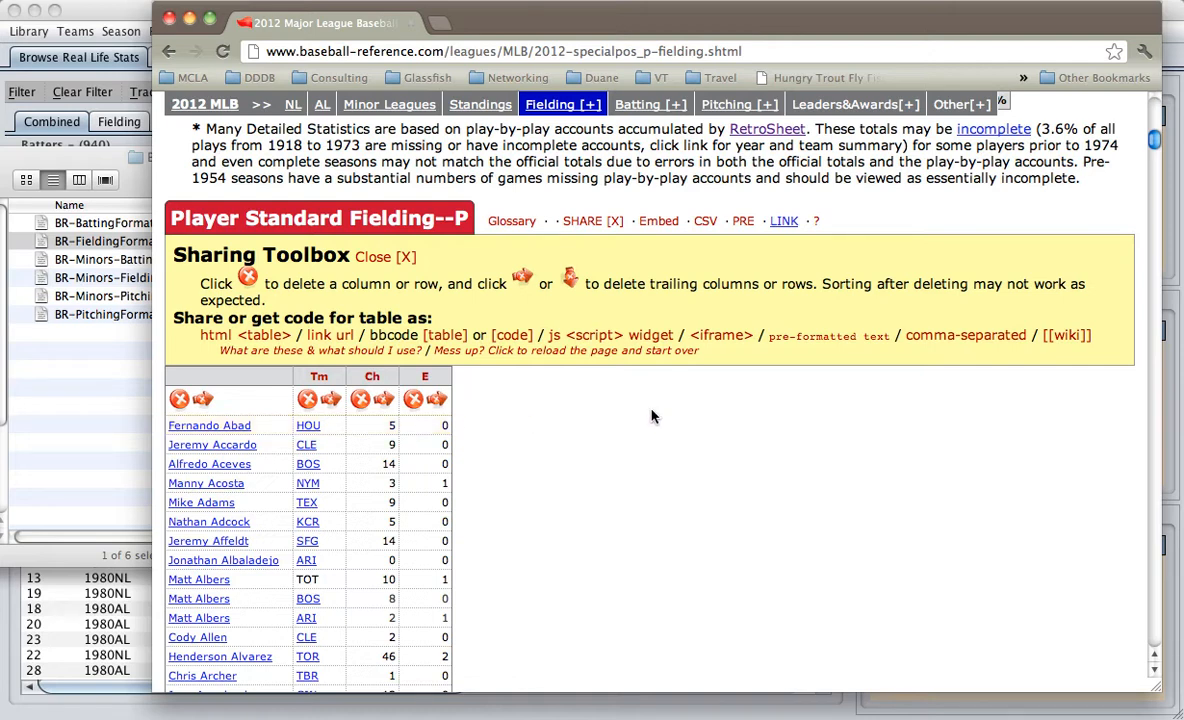
Generate the pitcher fielding table as comma-separated text and copy all of it into a blank text editor document
{"action": "left_click", "coordinate": [940, 337]}
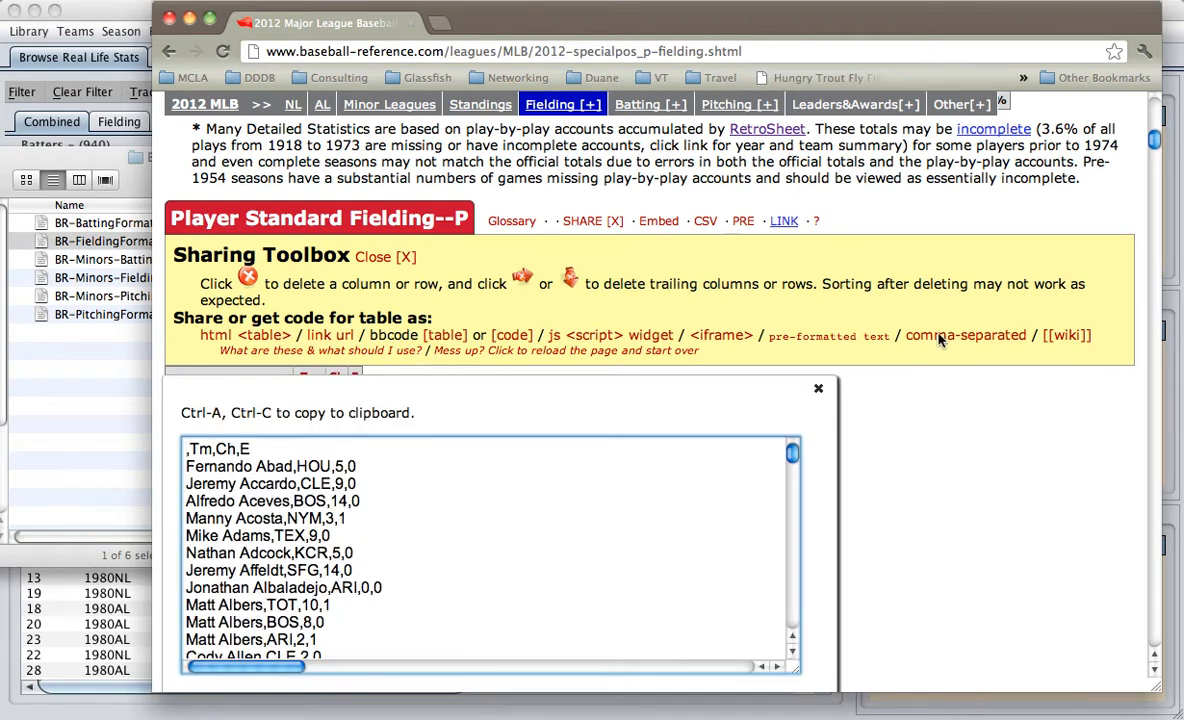
{"action": "key", "text": "super+a"}
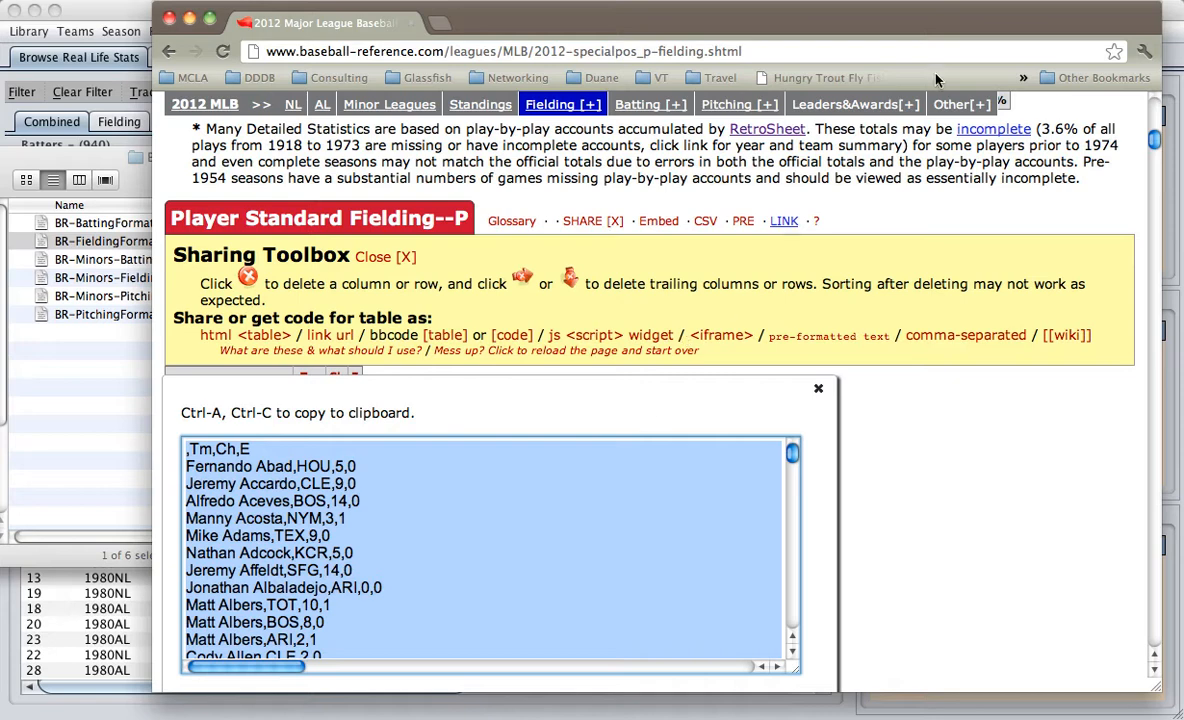
{"action": "left_click", "coordinate": [1110, 1]}
{"action": "left_click", "coordinate": [1112, 32]}
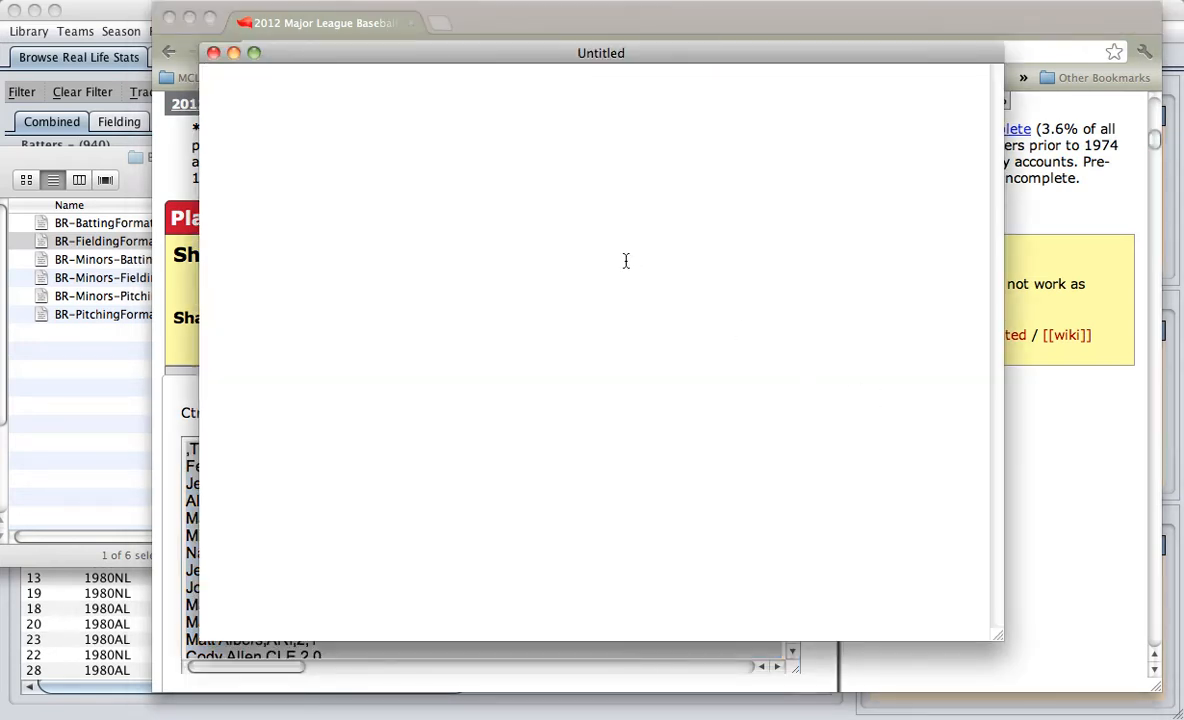
{"action": "key", "text": "super+v"}
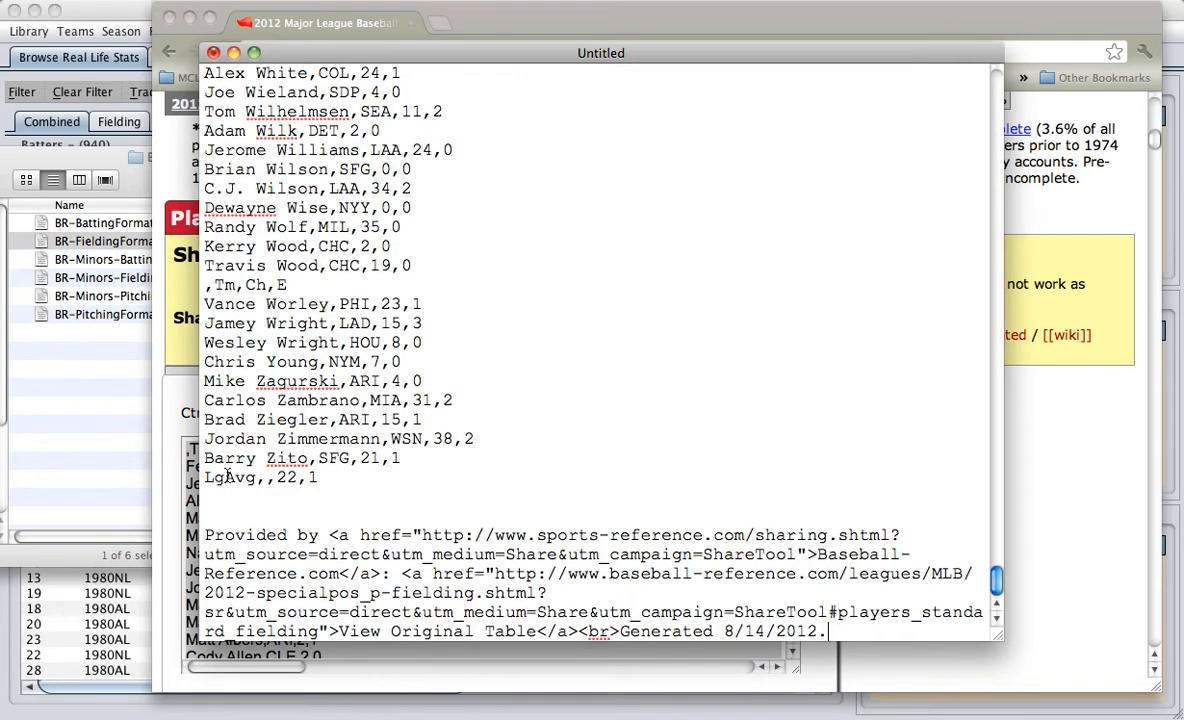
Delete the LgAvg line and attribution text from the end of the fielding text and save the file as "fieldingP.txt" in the 2012 folder
{"action": "left_click_drag", "start_coordinate": [204, 477], "coordinate": [828, 631]}
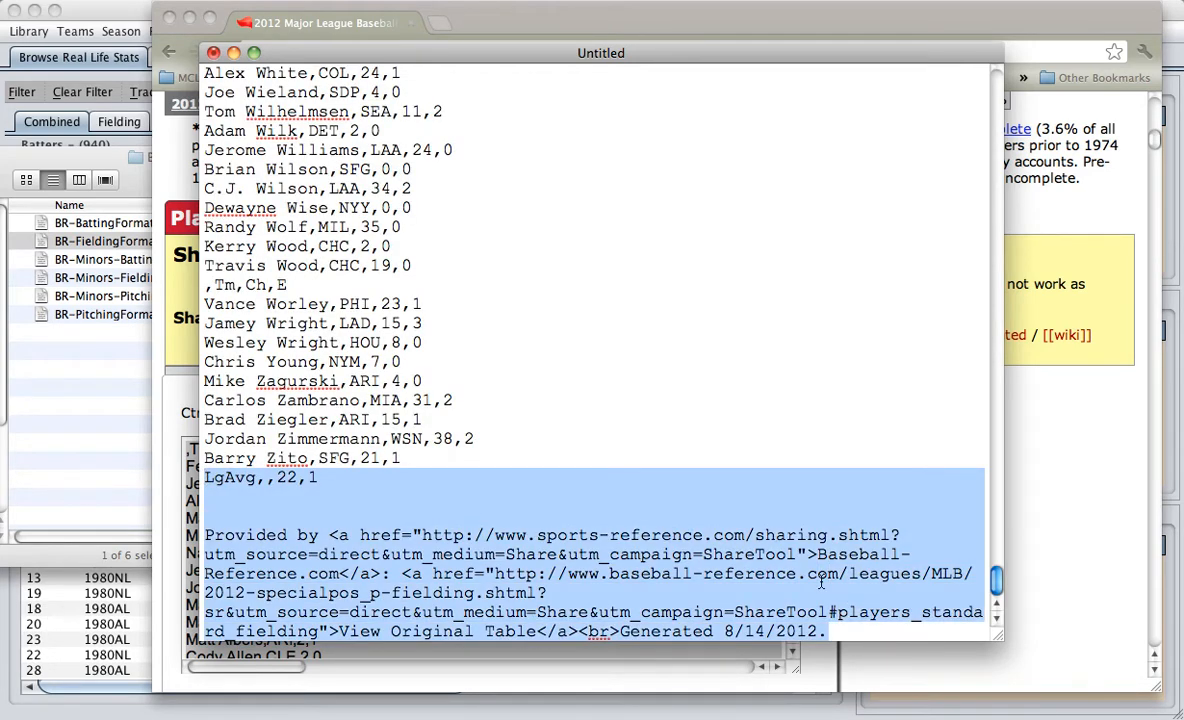
{"action": "key", "text": "BackSpace"}
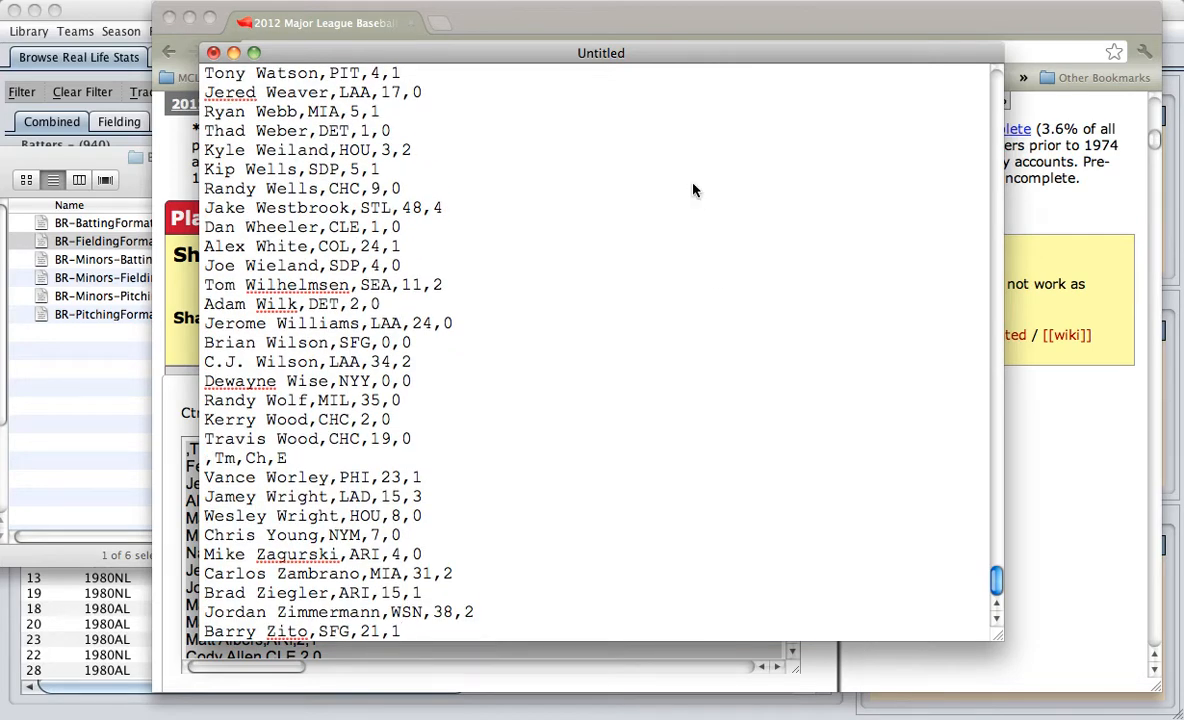
{"action": "left_click", "coordinate": [1108, 2]}
{"action": "left_click", "coordinate": [1110, 31]}
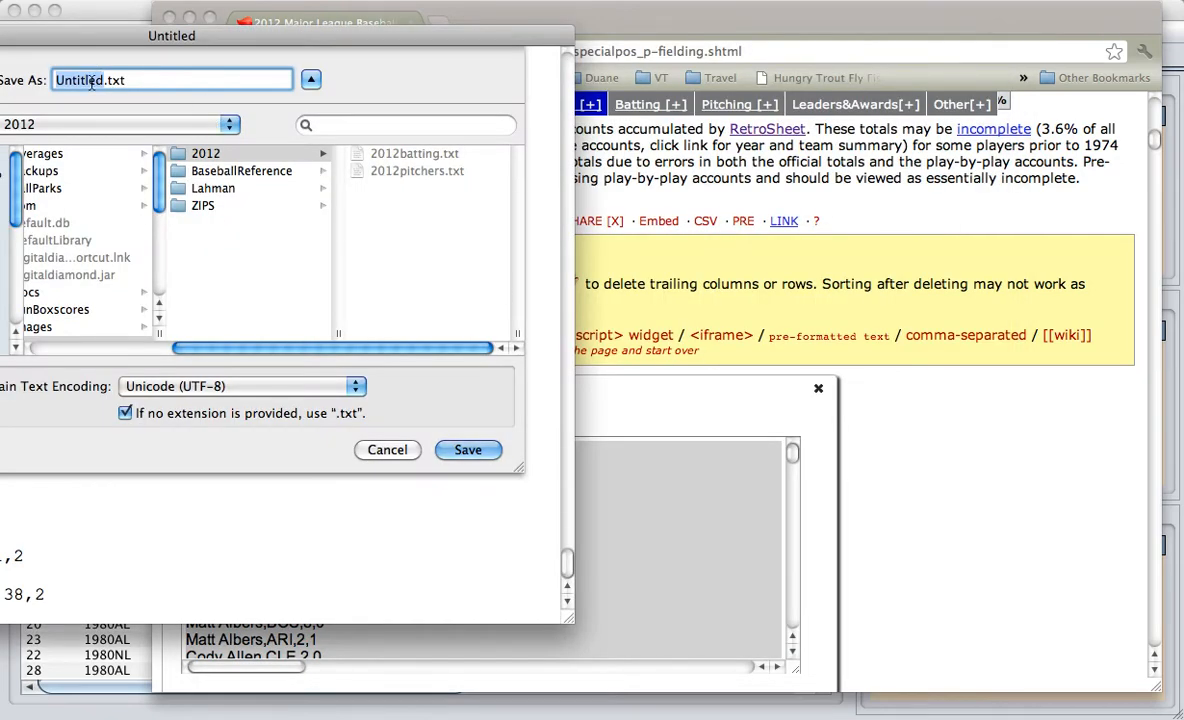
{"action": "type", "text": "field"}
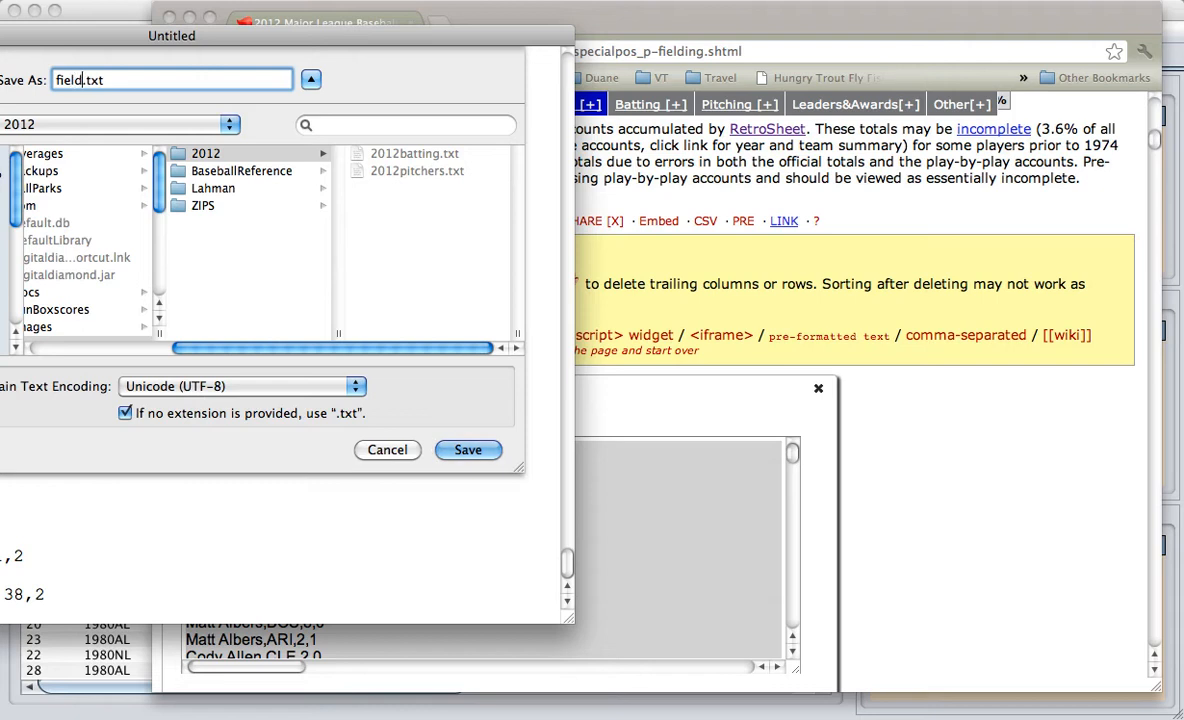
{"action": "type", "text": "ingP"}
{"action": "key", "text": "Return"}
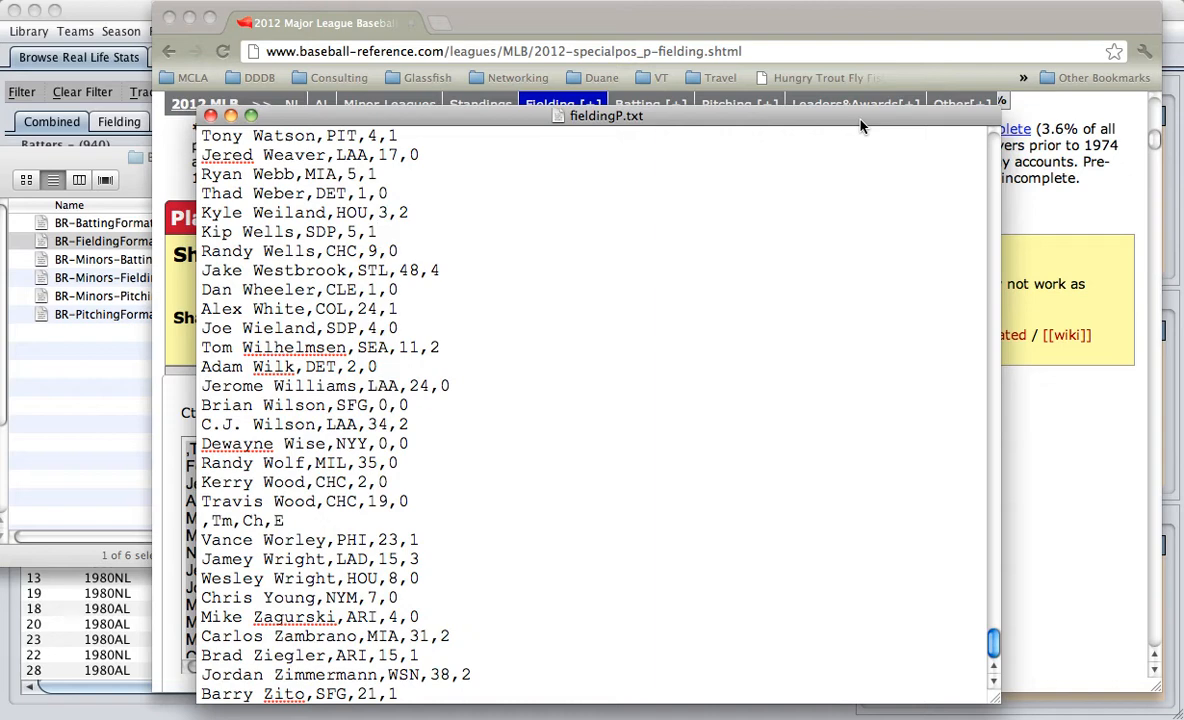
Return to the browser, close the comma-separated output and review the list of other fielding position pages
{"action": "left_click", "coordinate": [893, 22]}
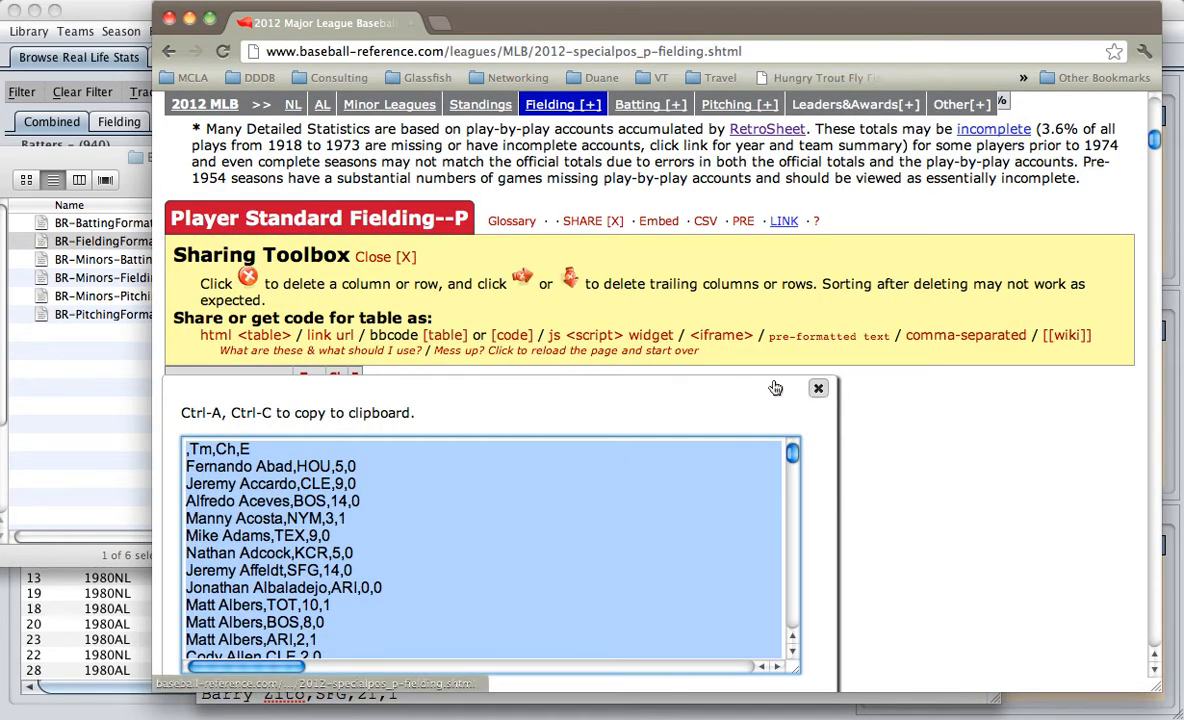
{"action": "left_click", "coordinate": [818, 388]}
{"action": "mouse_move", "coordinate": [586, 110]}
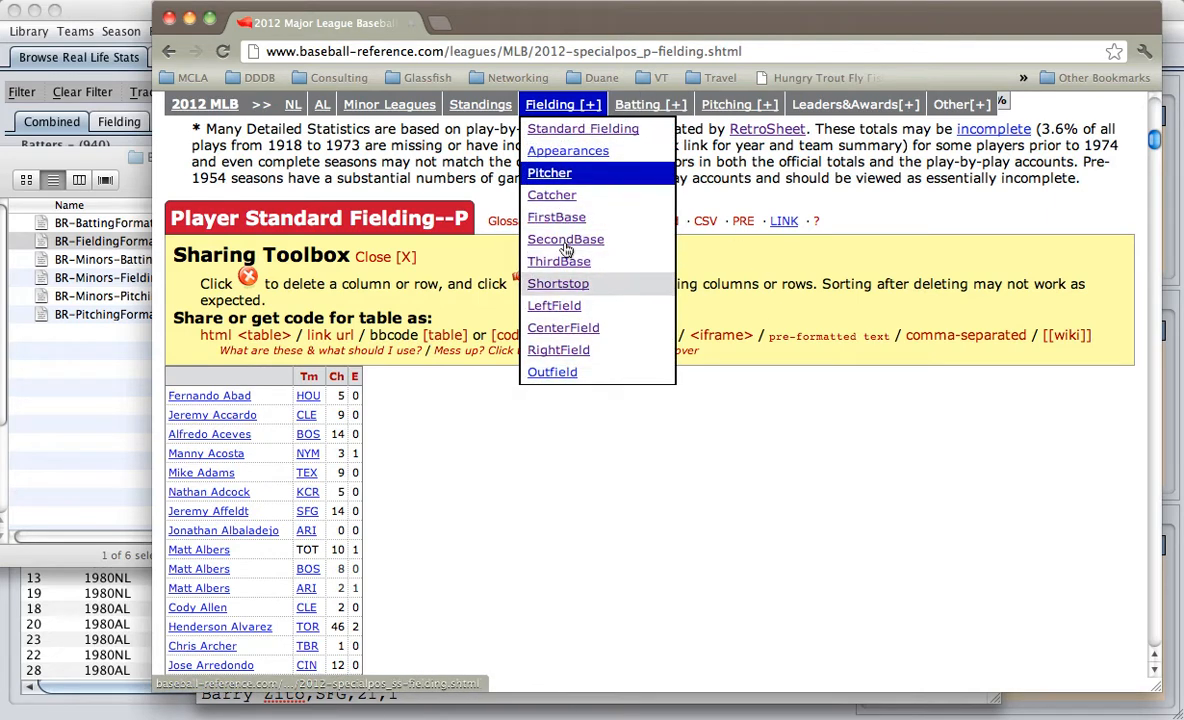
{"action": "left_click", "coordinate": [577, 373]}
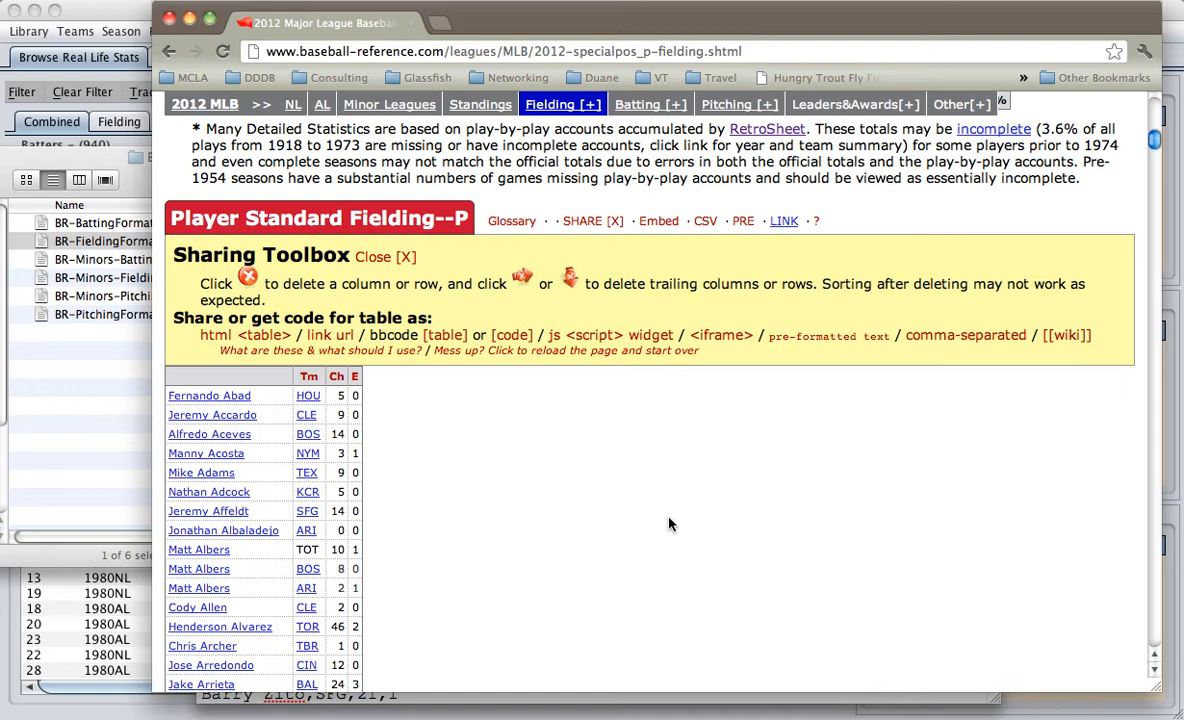
{"action": "left_click", "coordinate": [1104, 1]}
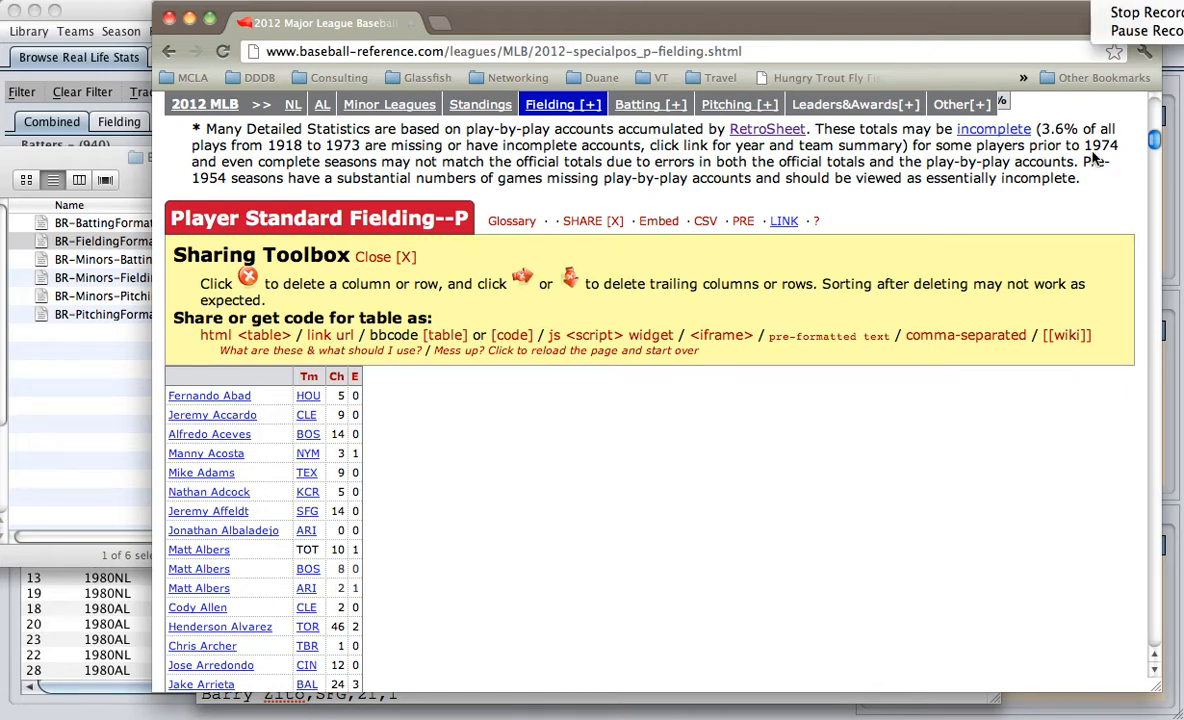
{"action": "left_click", "coordinate": [1115, 31]}
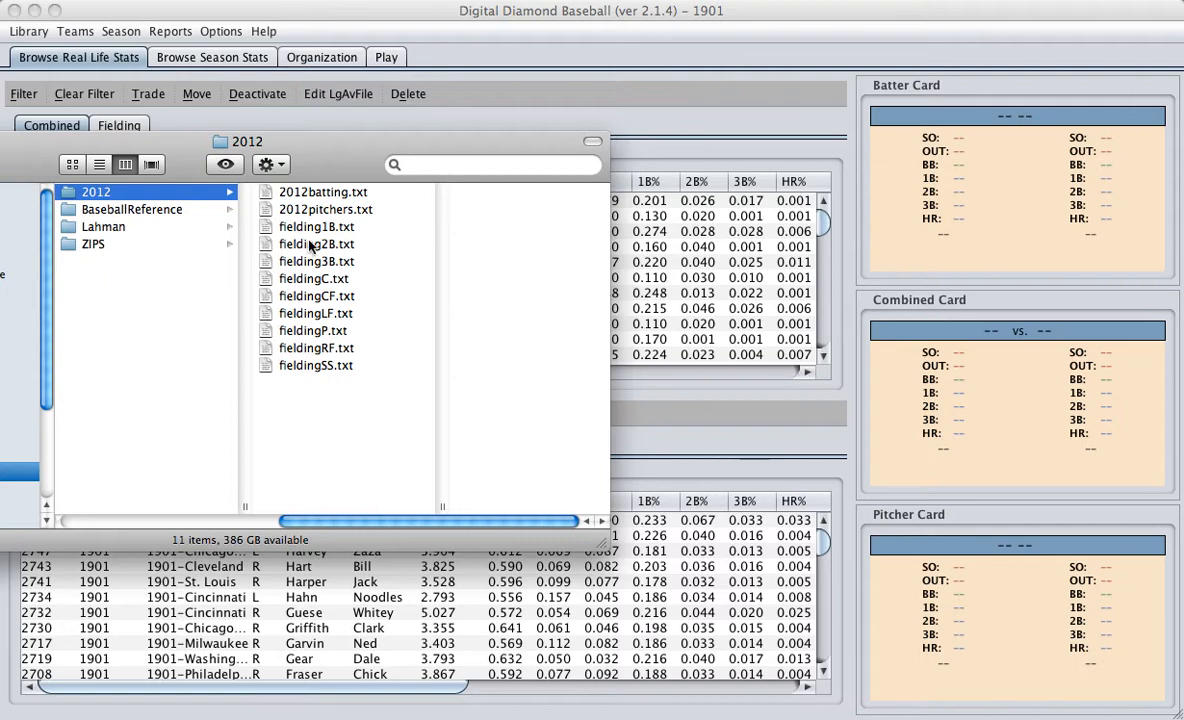
{"action": "left_click", "coordinate": [1103, 1]}
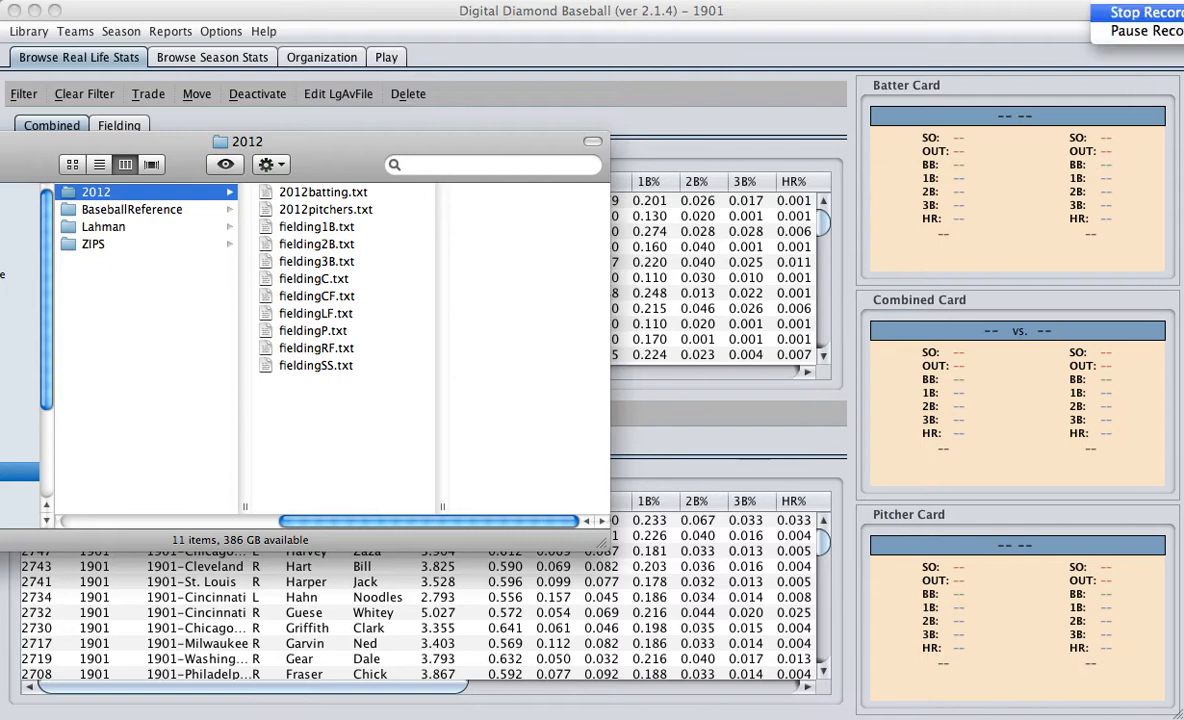
{"action": "left_click", "coordinate": [1112, 31]}
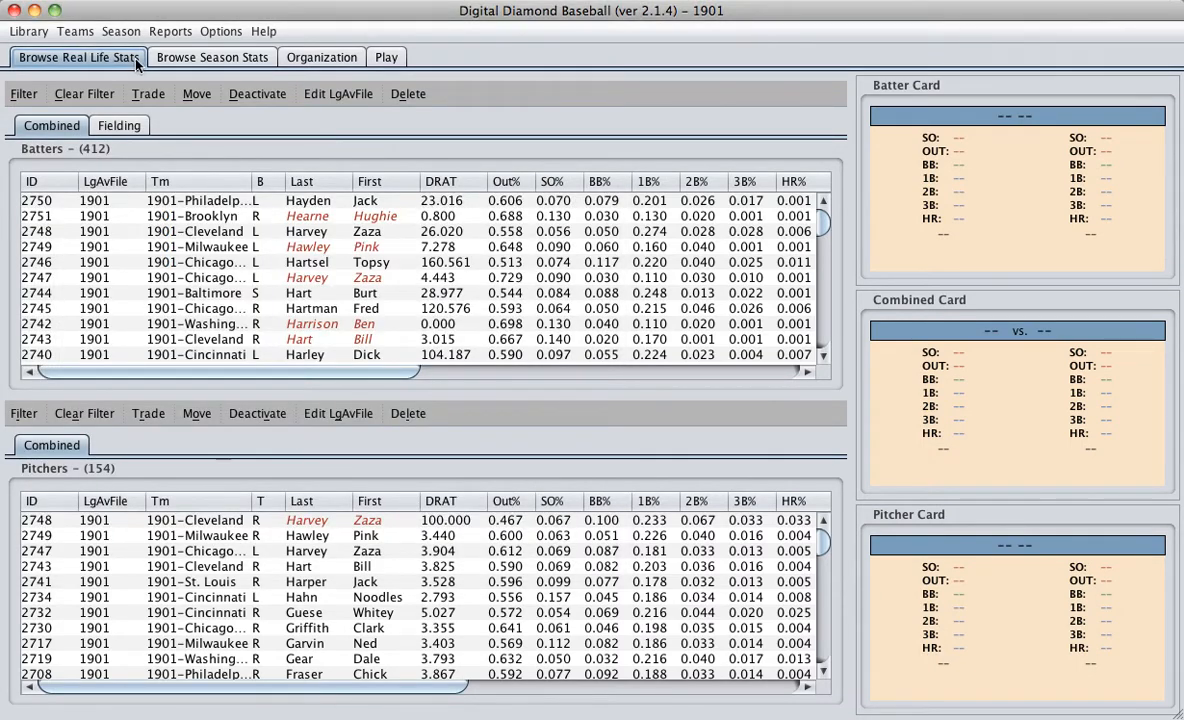
Create a new player library named "2012"
{"action": "left_click", "coordinate": [31, 33]}
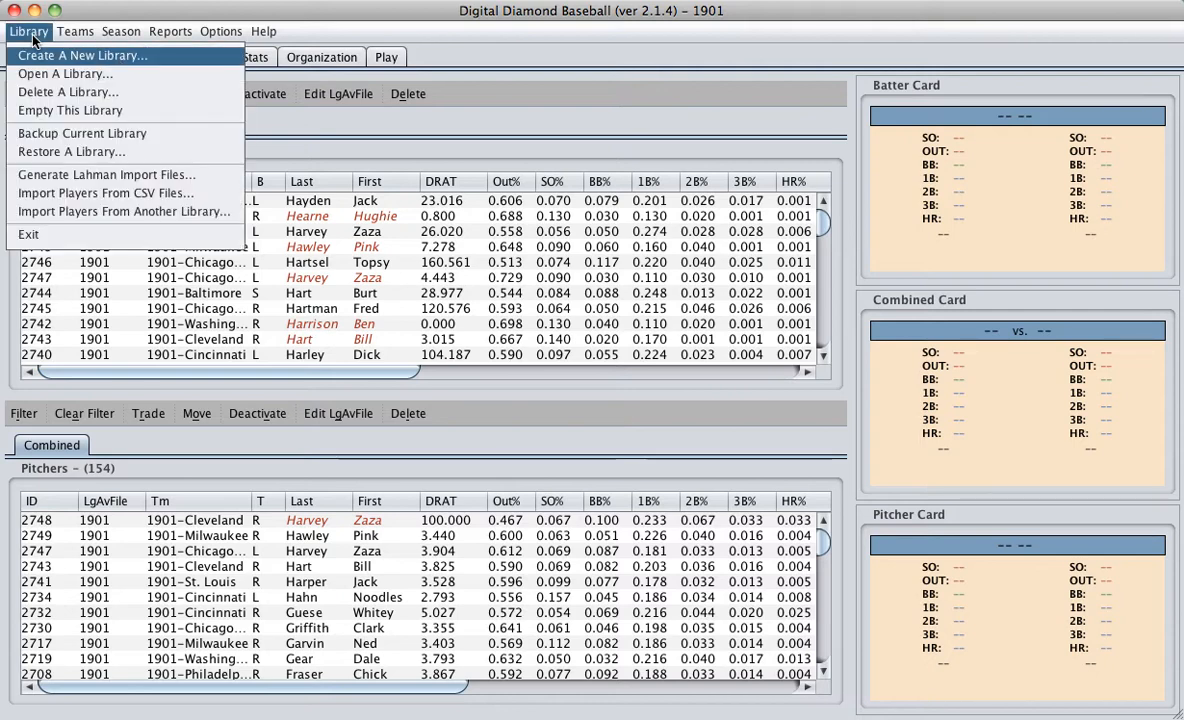
{"action": "left_click", "coordinate": [34, 55]}
{"action": "type", "text": "2012"}
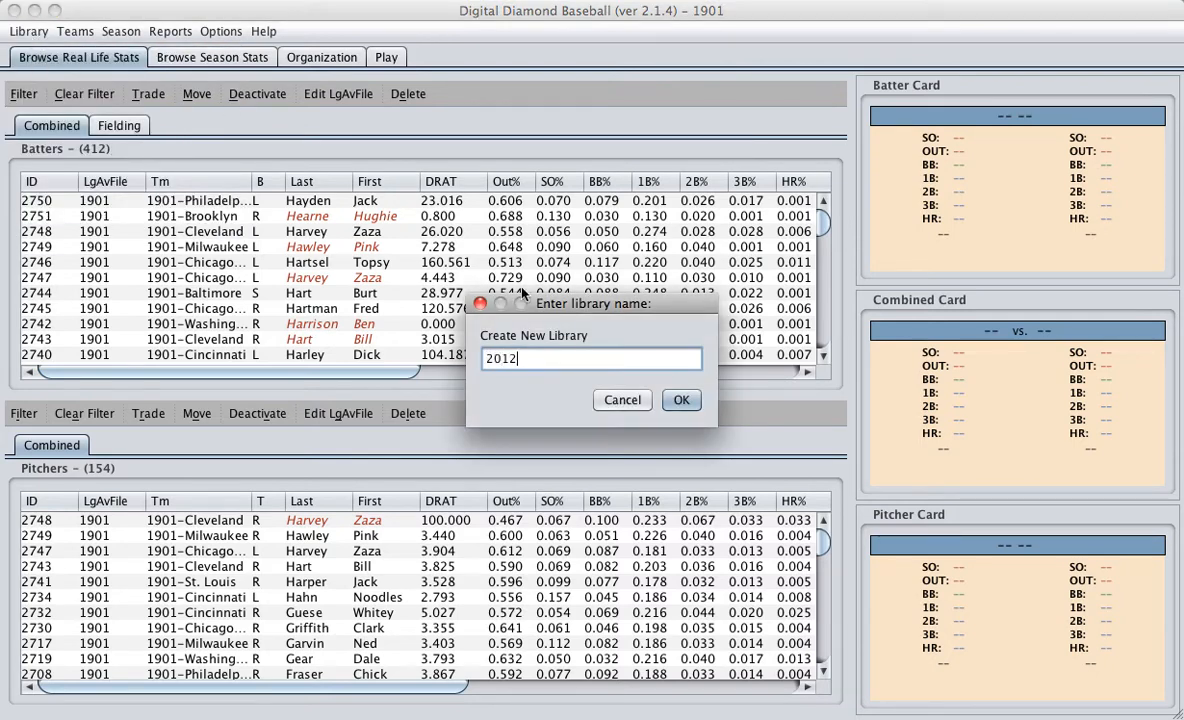
{"action": "left_click", "coordinate": [680, 401]}
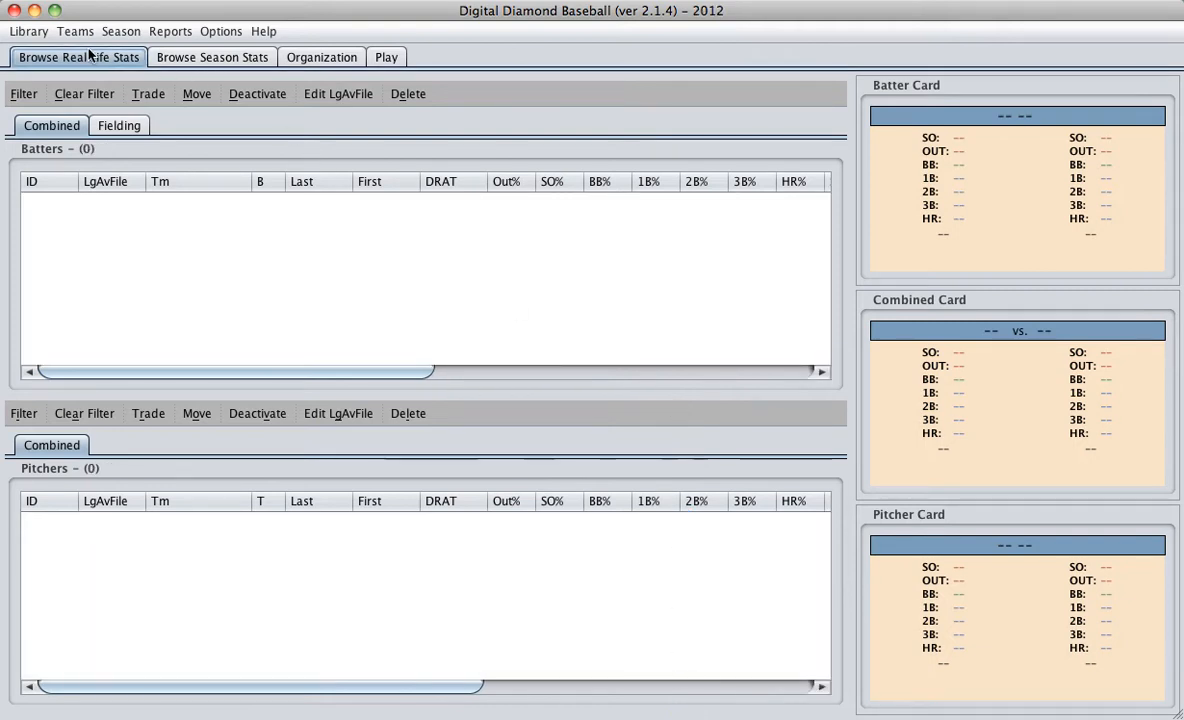
Start importing players from CSV files and choose BR-BattingFormat.txt from the BaseballReference folder as the batting layout
{"action": "left_click", "coordinate": [43, 33]}
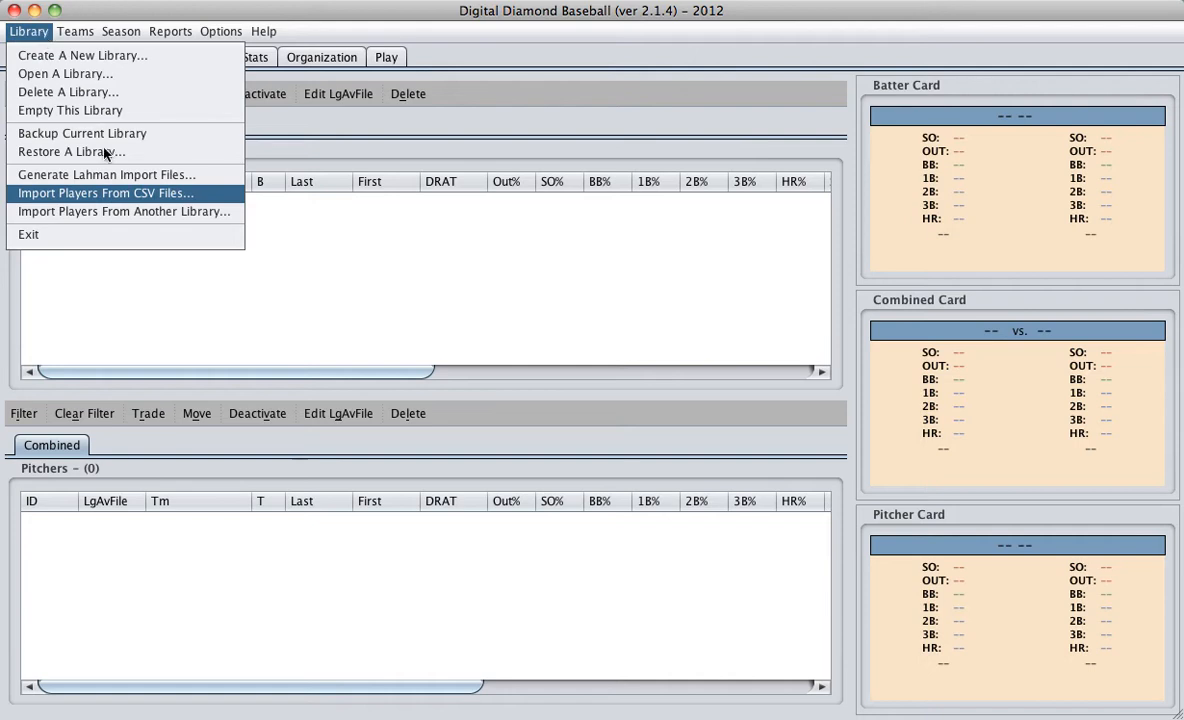
{"action": "left_click", "coordinate": [104, 196]}
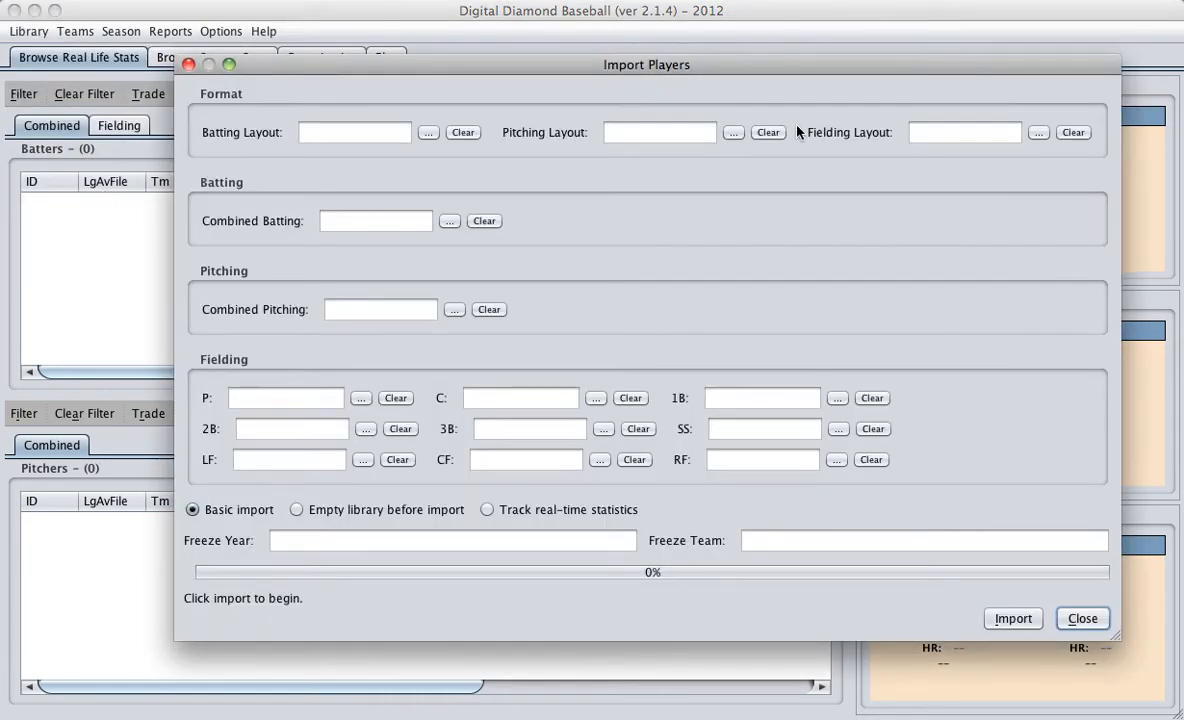
{"action": "left_click", "coordinate": [428, 132]}
{"action": "left_click", "coordinate": [416, 45]}
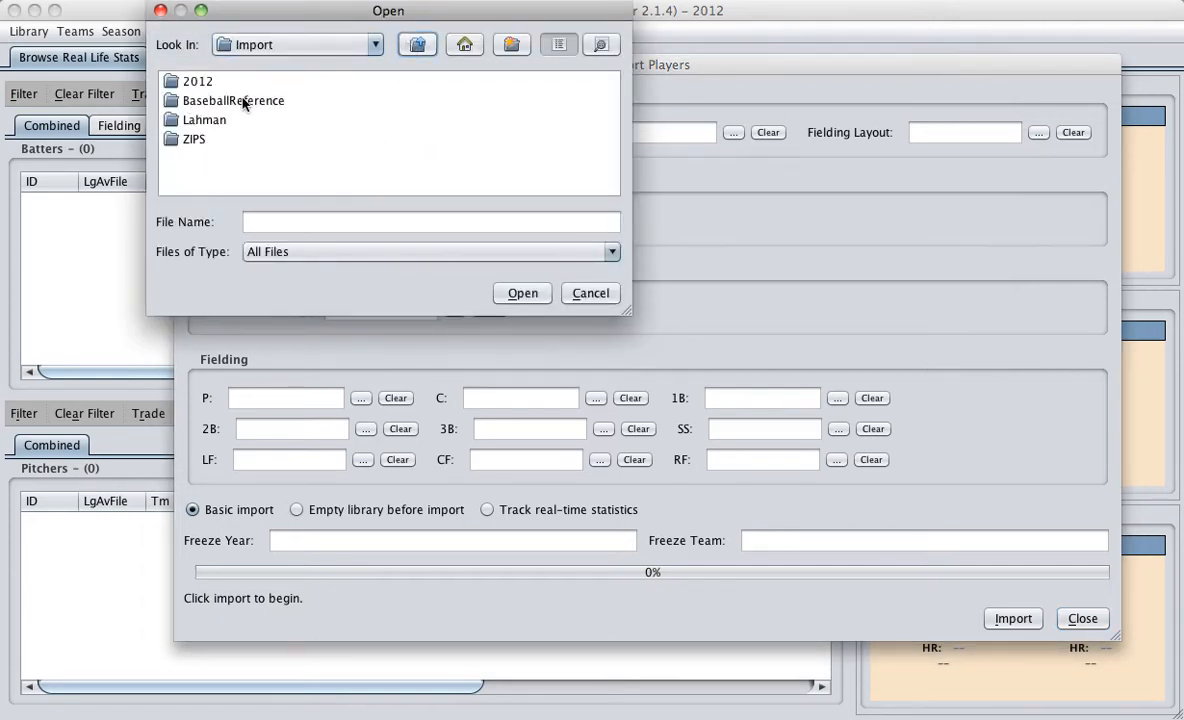
{"action": "left_click_drag", "start_coordinate": [284, 12], "coordinate": [558, 187]}
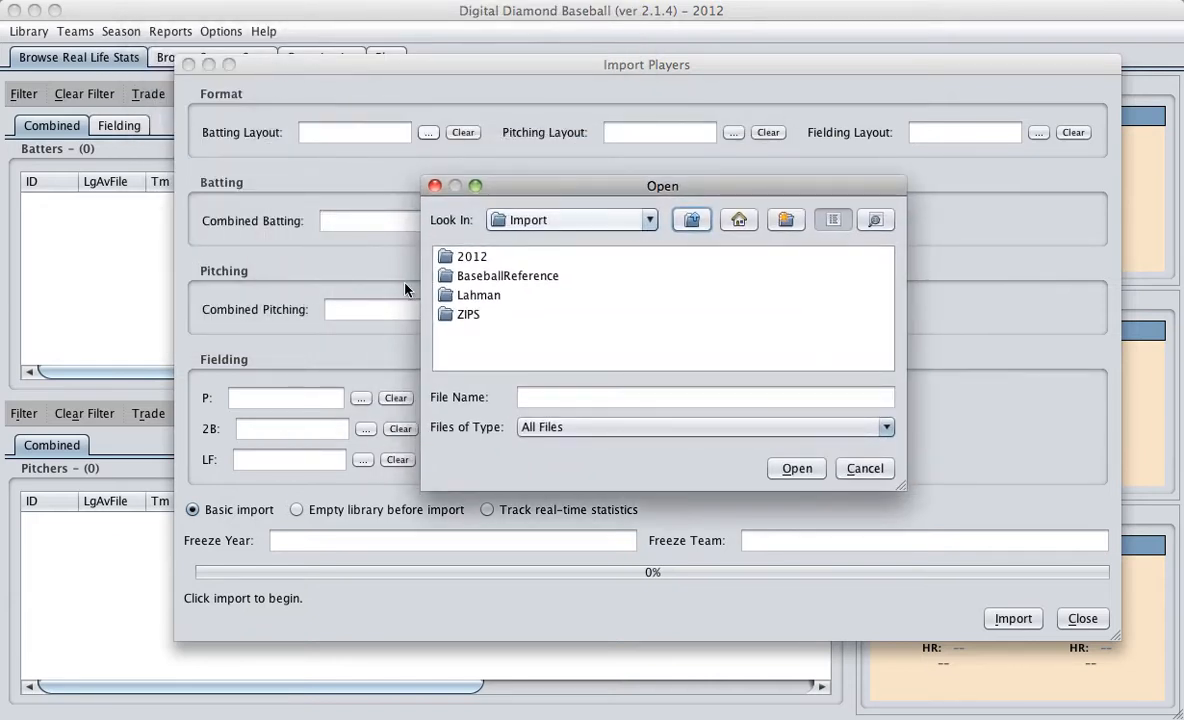
{"action": "double_click", "coordinate": [507, 276]}
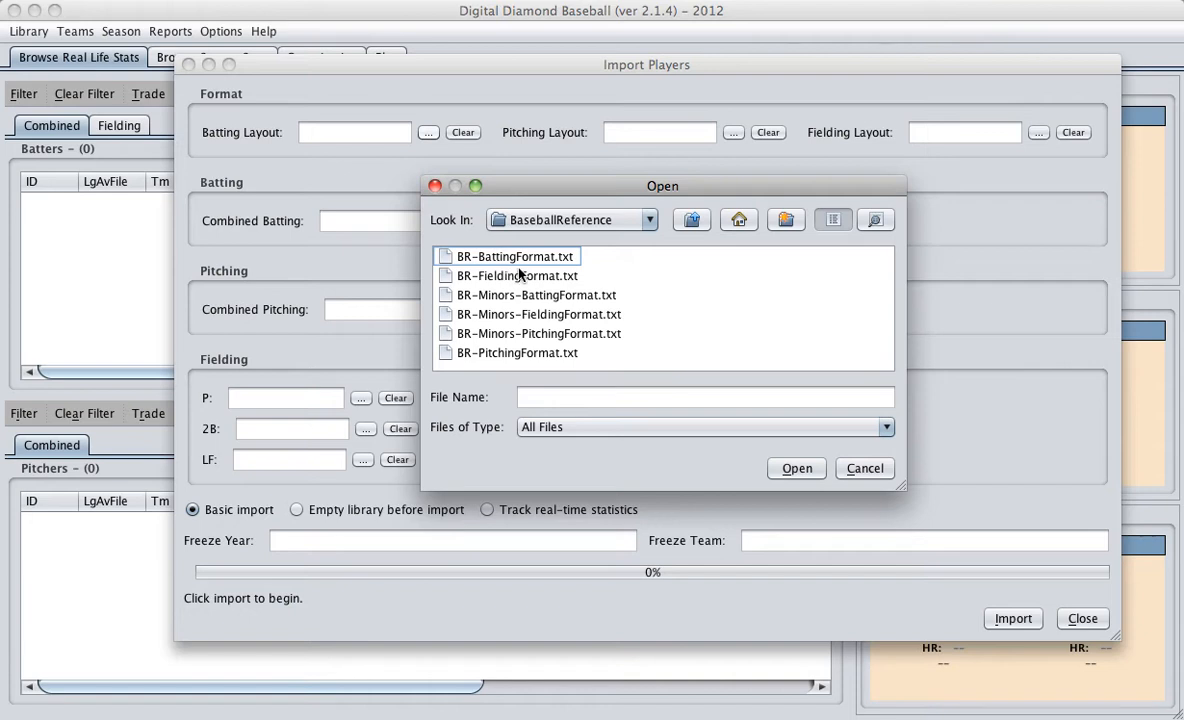
{"action": "left_click", "coordinate": [486, 258]}
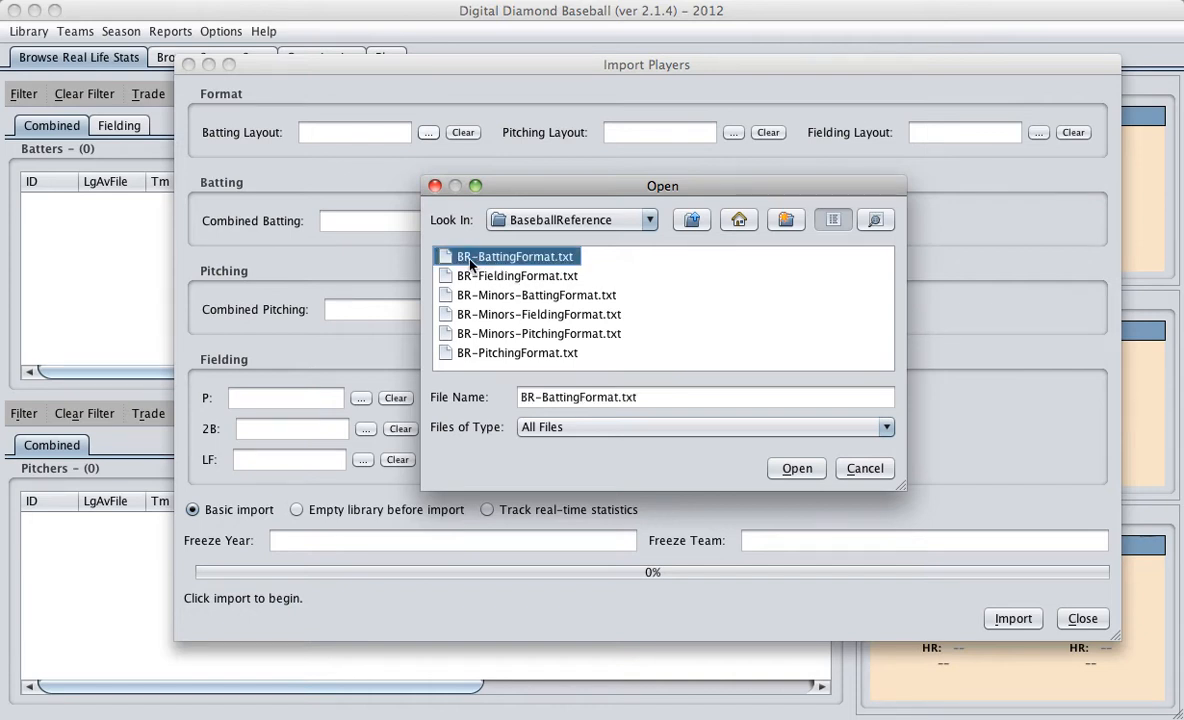
{"action": "key", "text": "Return"}
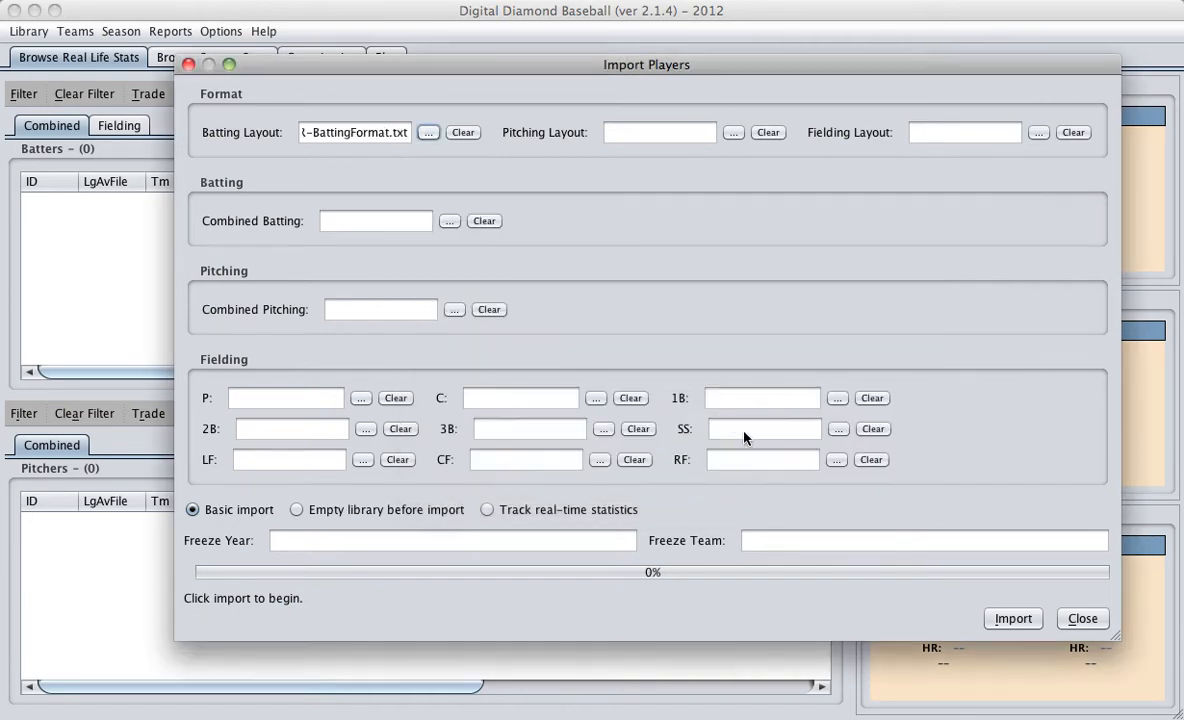
Choose BR-PitchingFormat.txt as the pitching layout and BR-FieldingFormat.txt as the fielding layout
{"action": "left_click", "coordinate": [733, 132]}
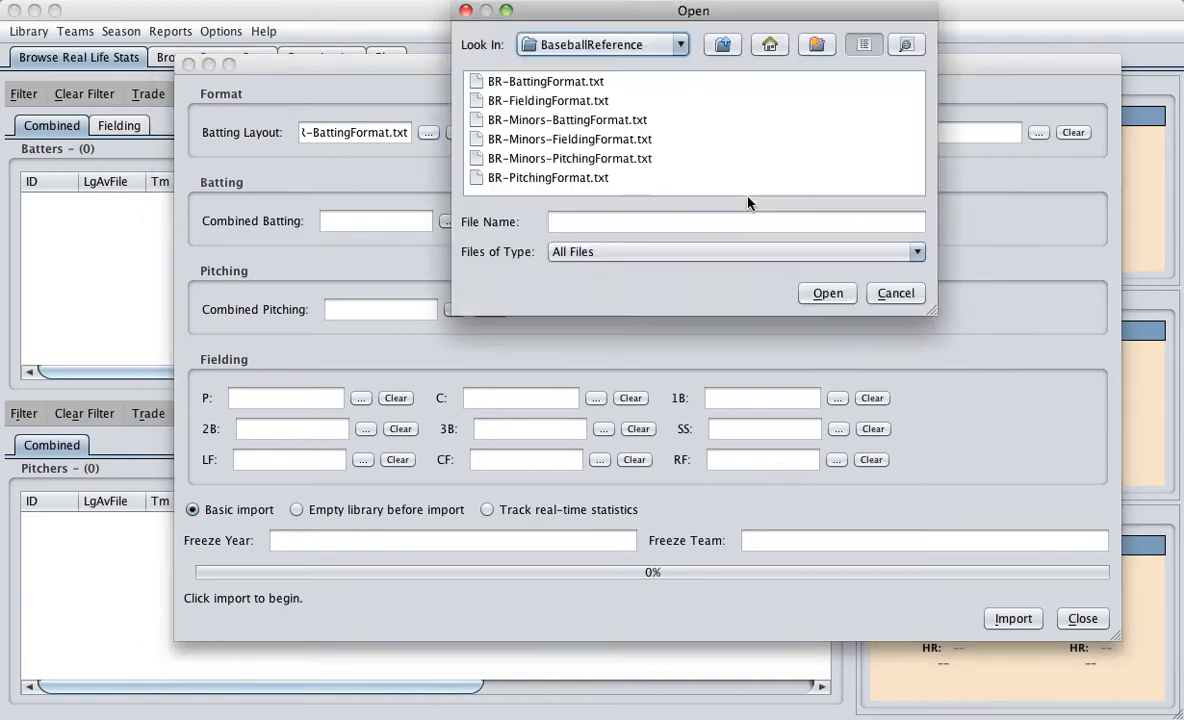
{"action": "left_click", "coordinate": [527, 175]}
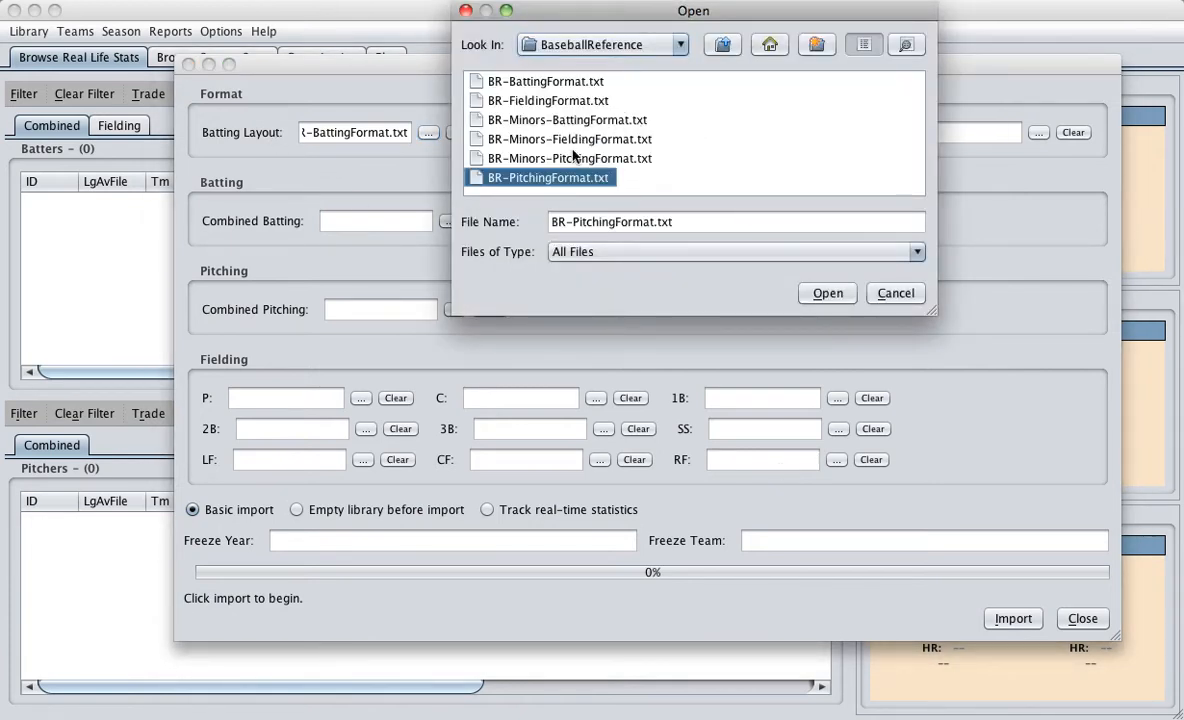
{"action": "key", "text": "Return"}
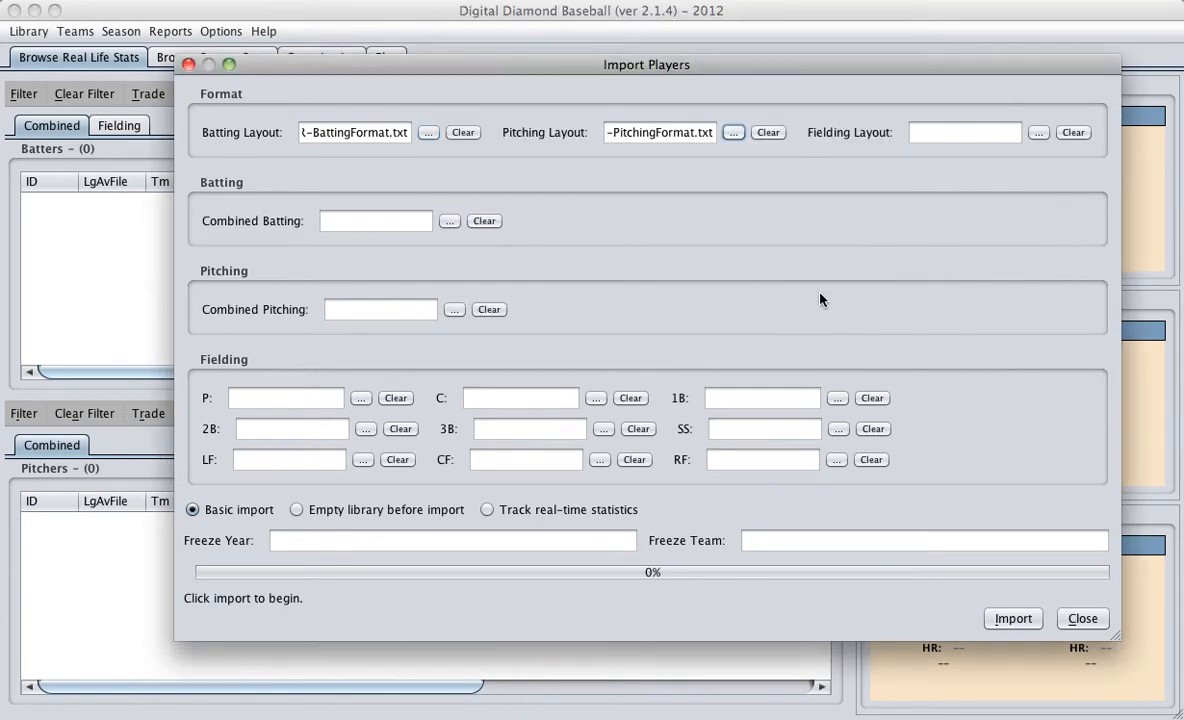
{"action": "left_click", "coordinate": [733, 132]}
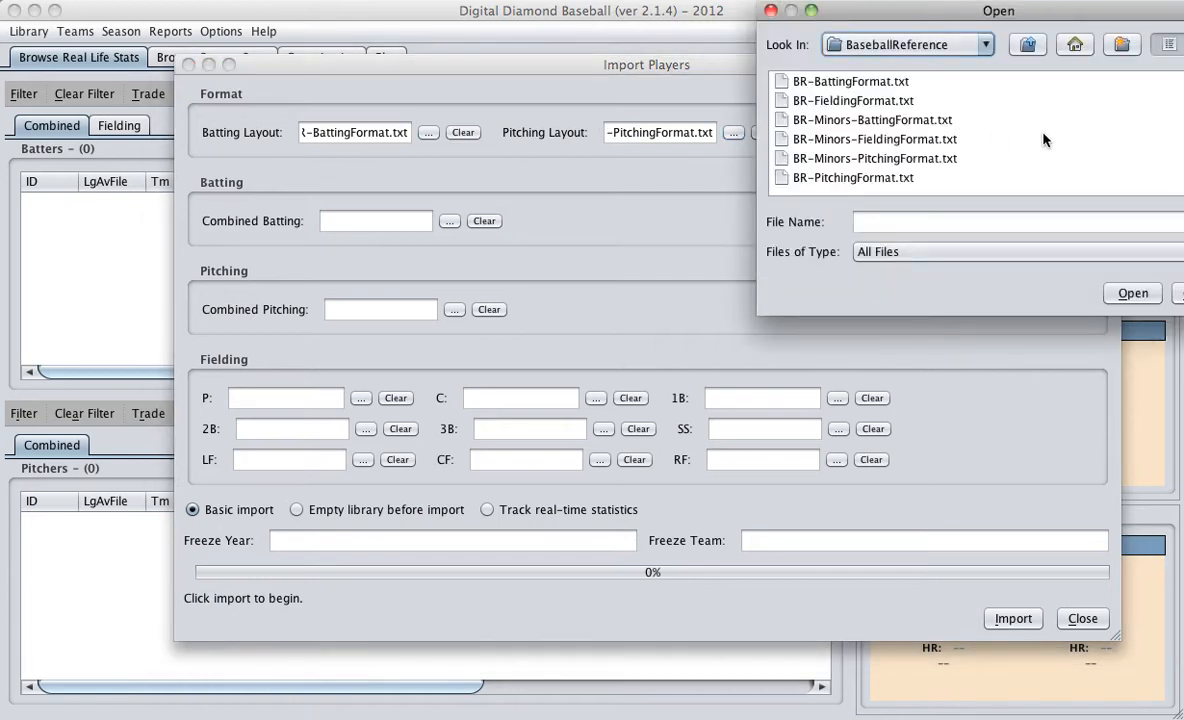
{"action": "left_click", "coordinate": [880, 100]}
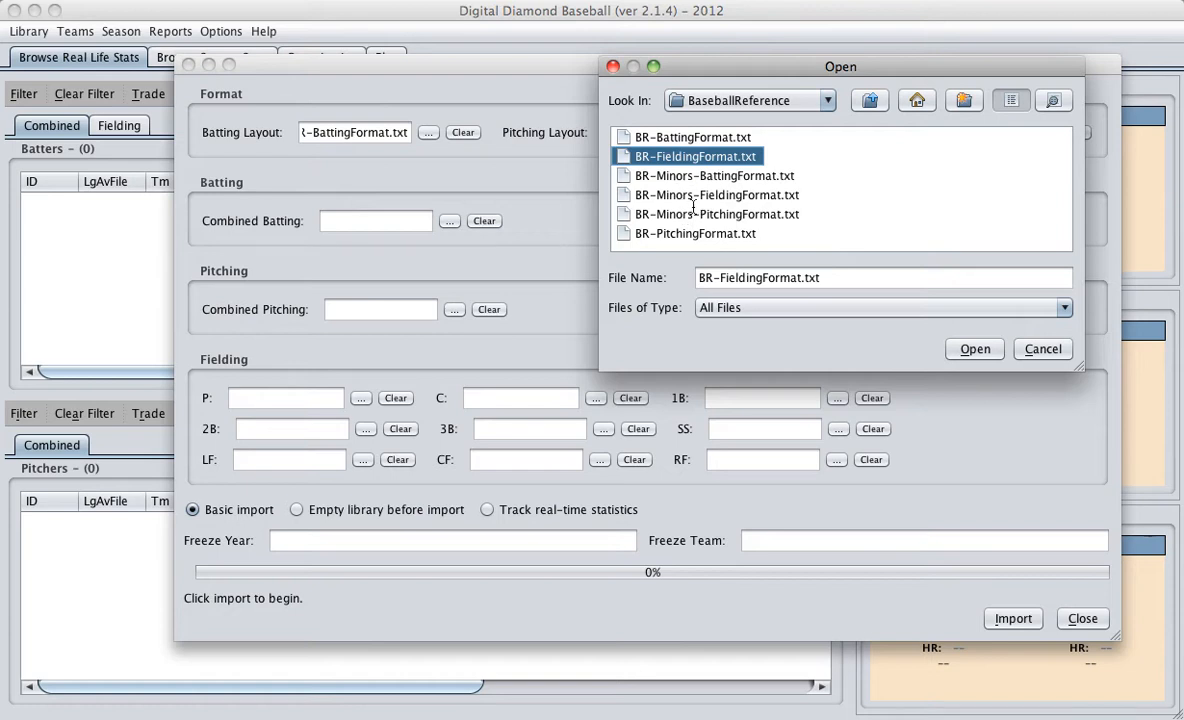
{"action": "left_click", "coordinate": [957, 352]}
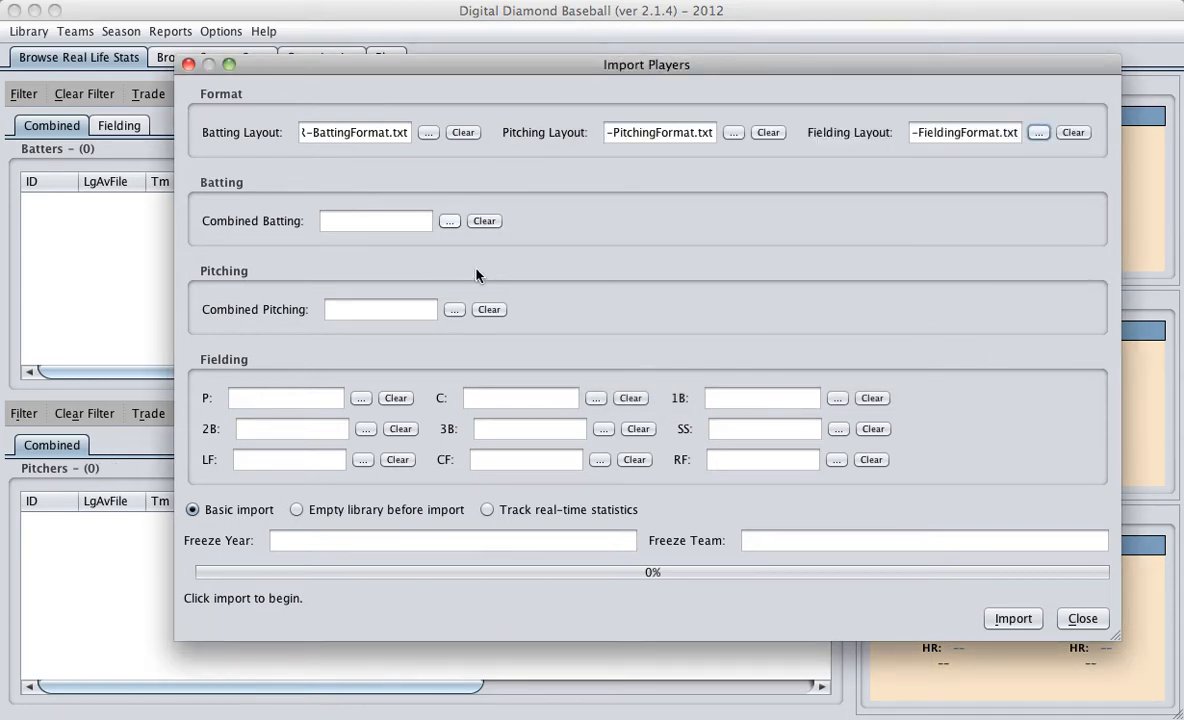
Choose 2012batting.txt as the combined batting file and 2012pitchers.txt as the combined pitching file from the 2012 folder
{"action": "left_click", "coordinate": [450, 221]}
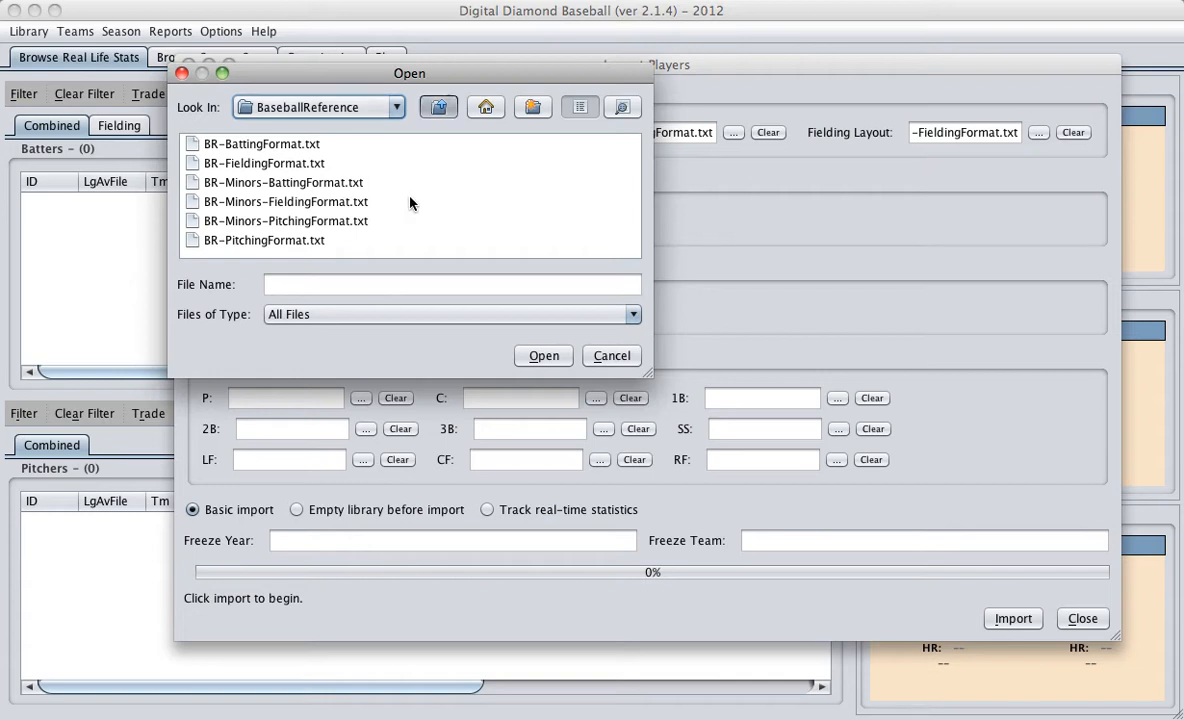
{"action": "left_click", "coordinate": [436, 108]}
{"action": "double_click", "coordinate": [218, 144]}
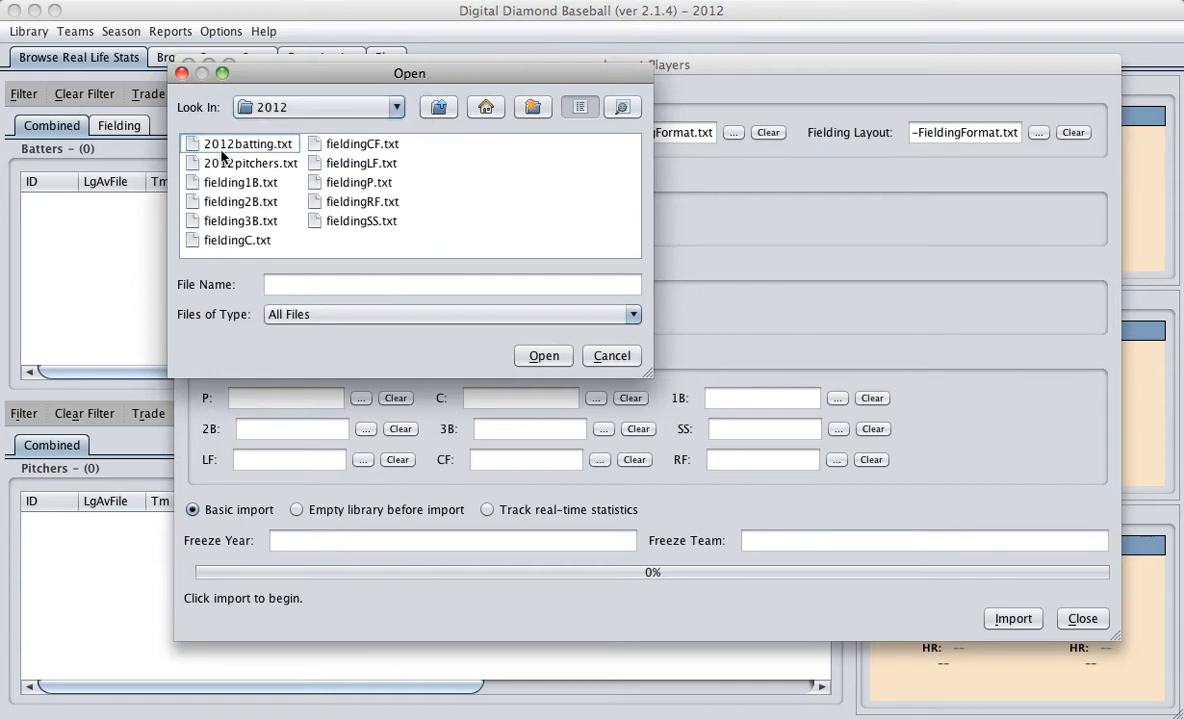
{"action": "left_click", "coordinate": [230, 146]}
{"action": "left_click", "coordinate": [544, 356]}
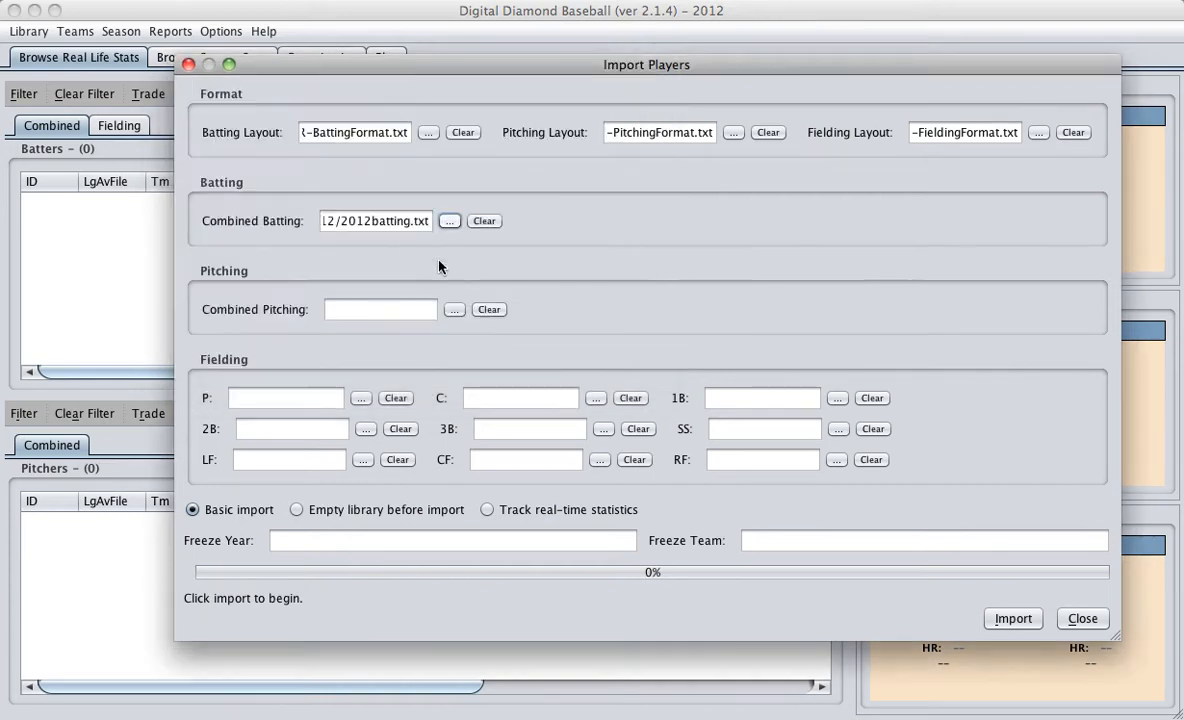
{"action": "left_click", "coordinate": [455, 309]}
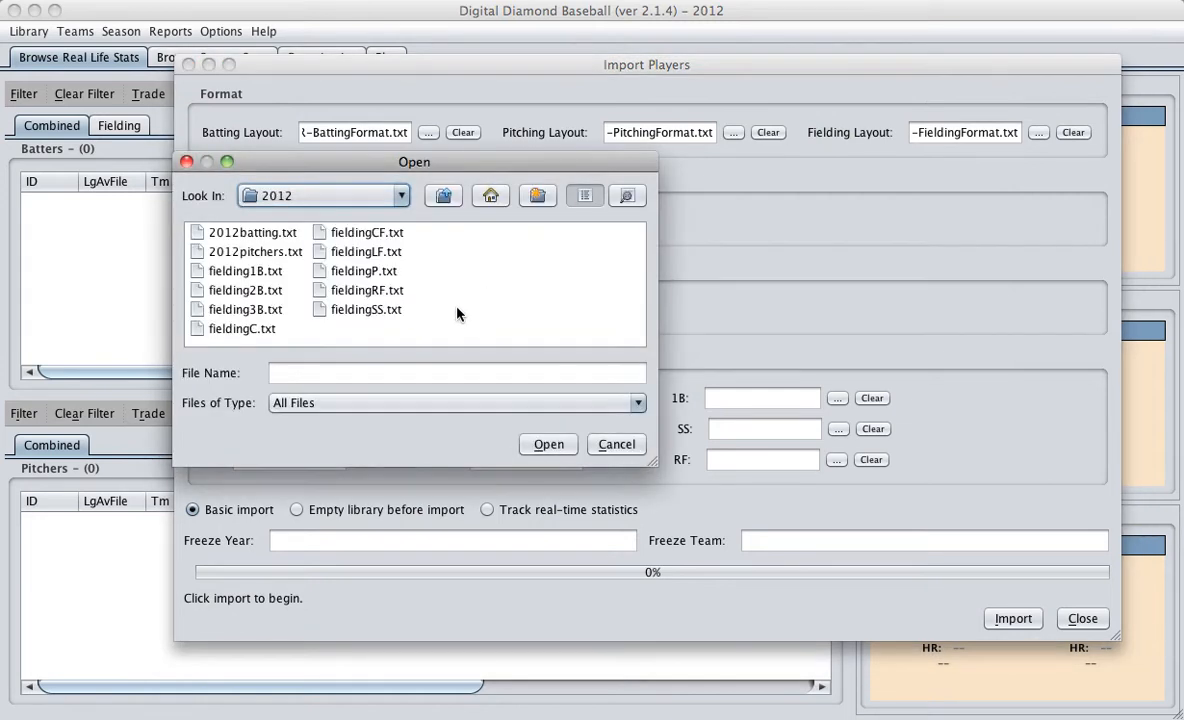
{"action": "double_click", "coordinate": [280, 251]}
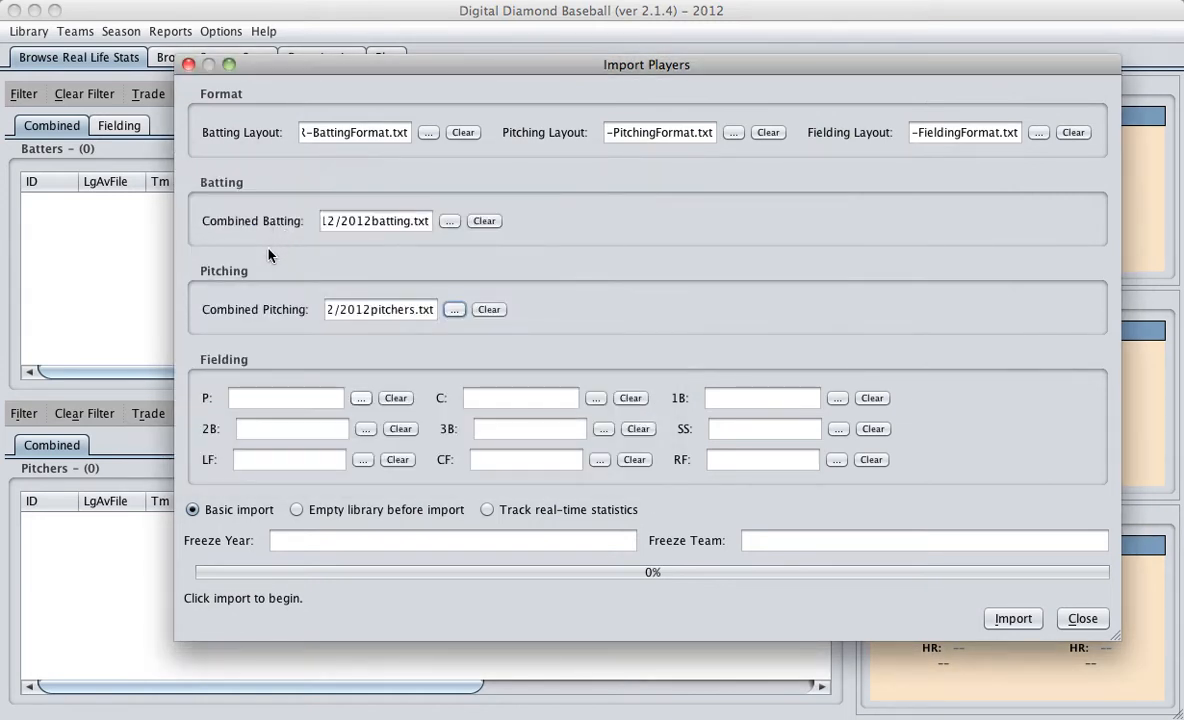
Assign fieldingP.txt to the pitcher fielding data and fieldingC.txt to the catcher fielding data
{"action": "left_click", "coordinate": [360, 398]}
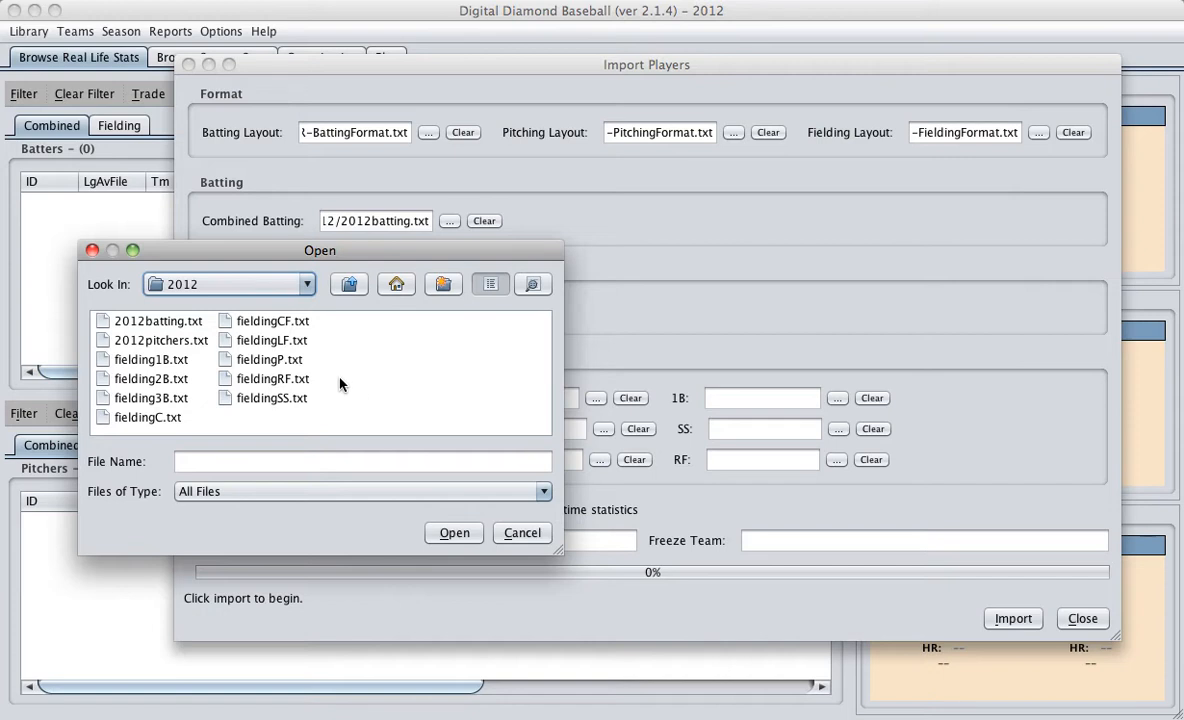
{"action": "double_click", "coordinate": [258, 360]}
{"action": "left_click", "coordinate": [595, 398]}
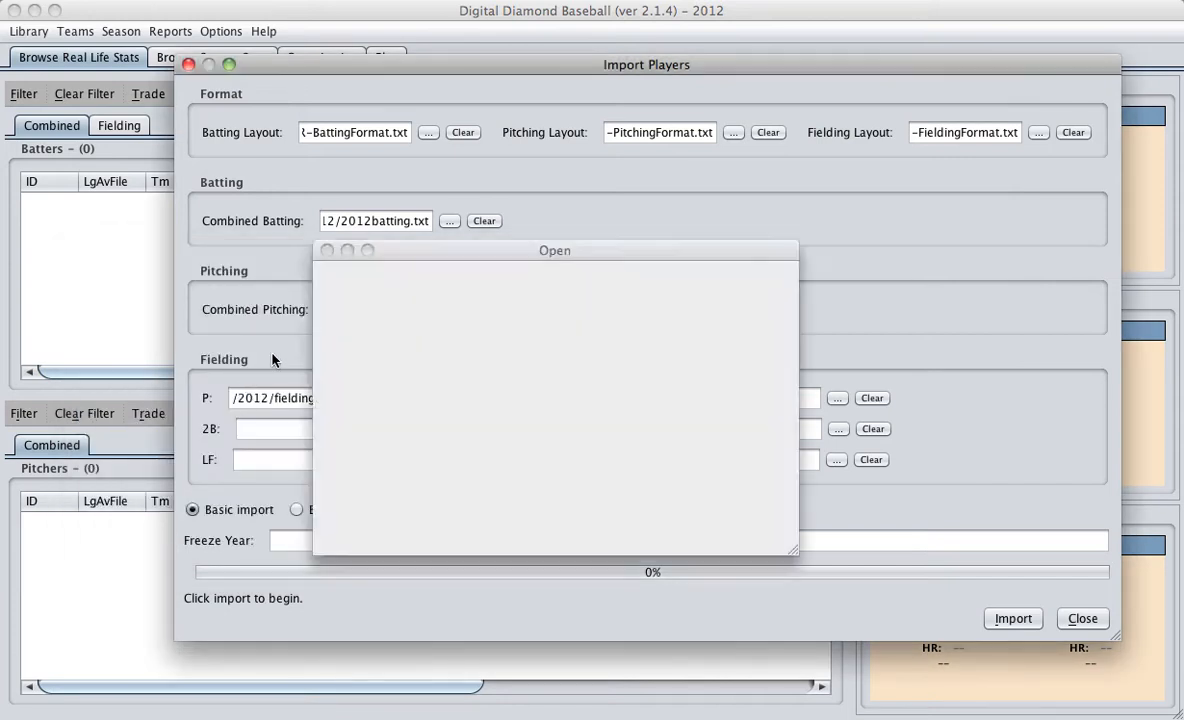
{"action": "double_click", "coordinate": [403, 414]}
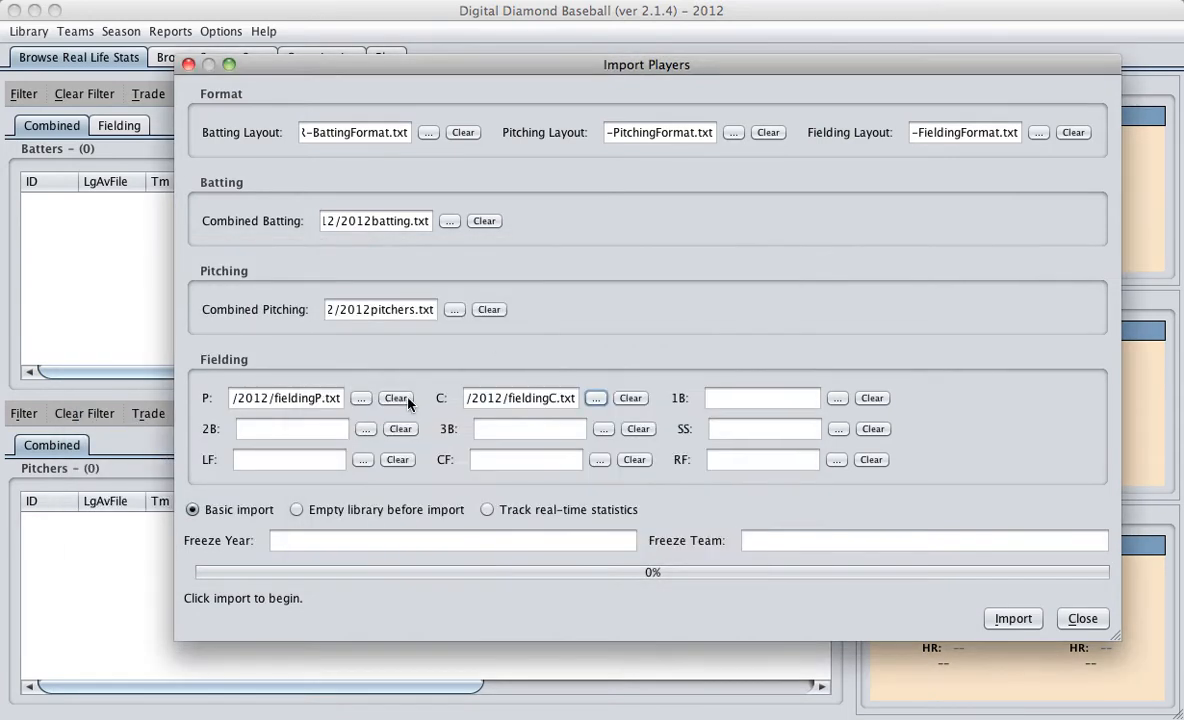
{"action": "left_click", "coordinate": [1104, 35]}
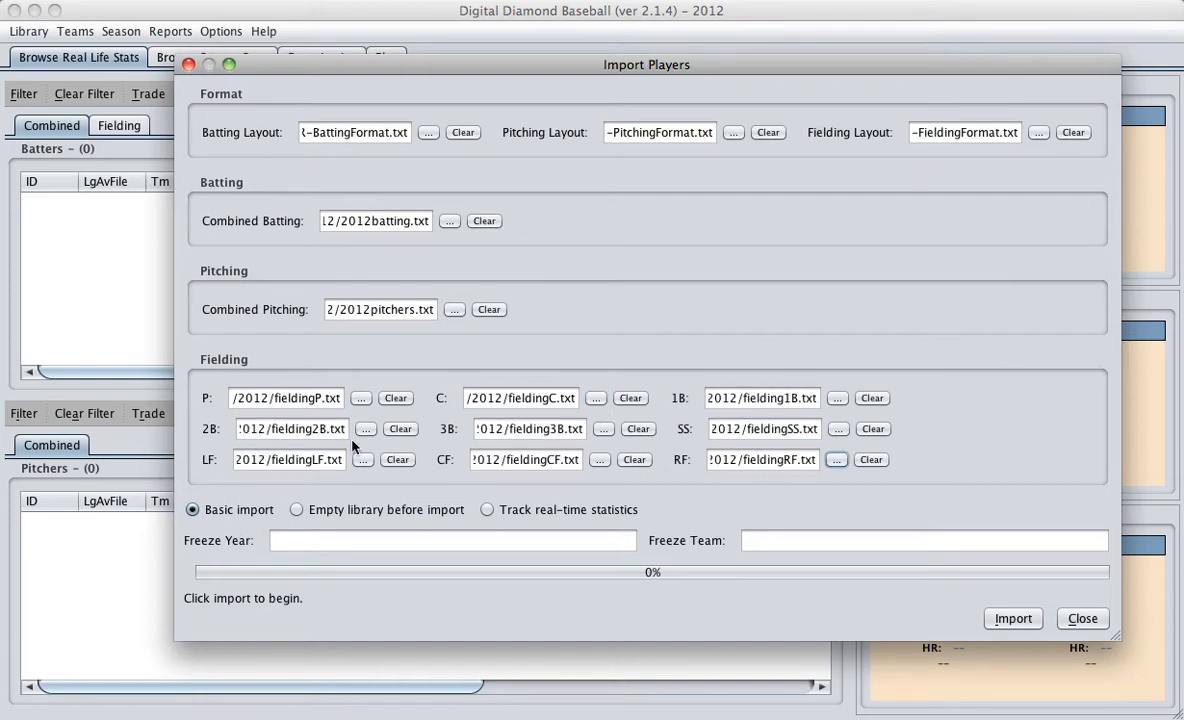
Set the freeze year to 2012, run the basic player import and close the import dialog
{"action": "left_click", "coordinate": [293, 540]}
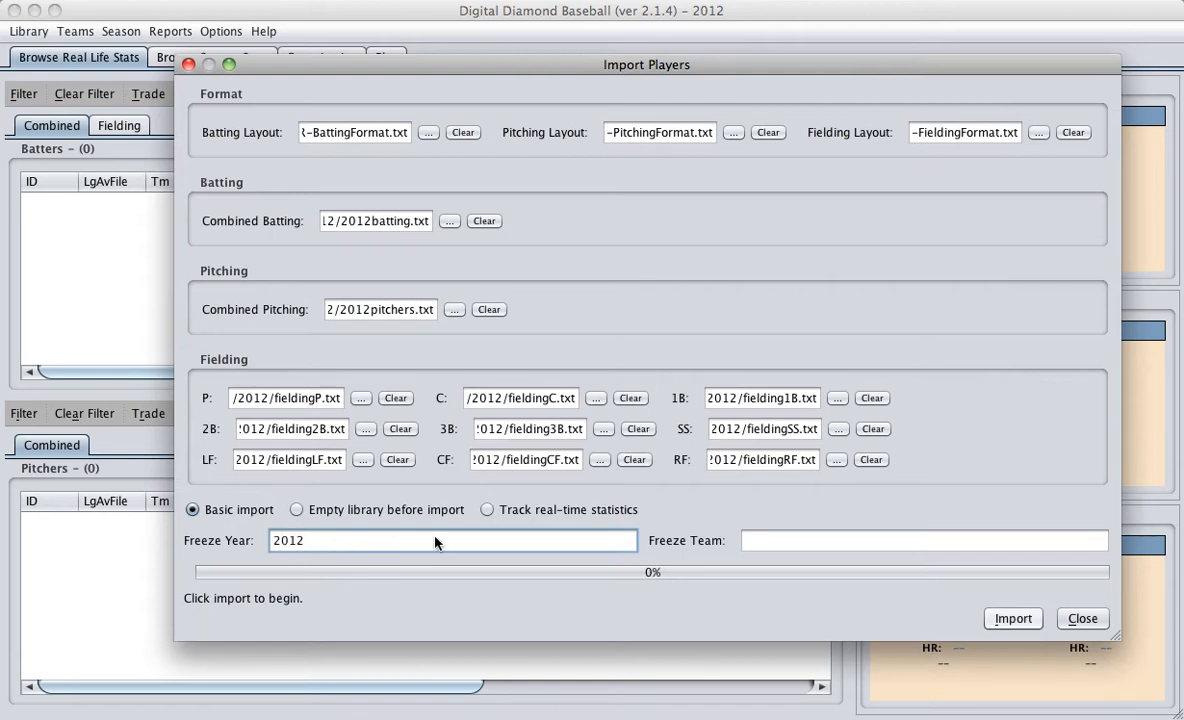
{"action": "left_click", "coordinate": [1010, 619]}
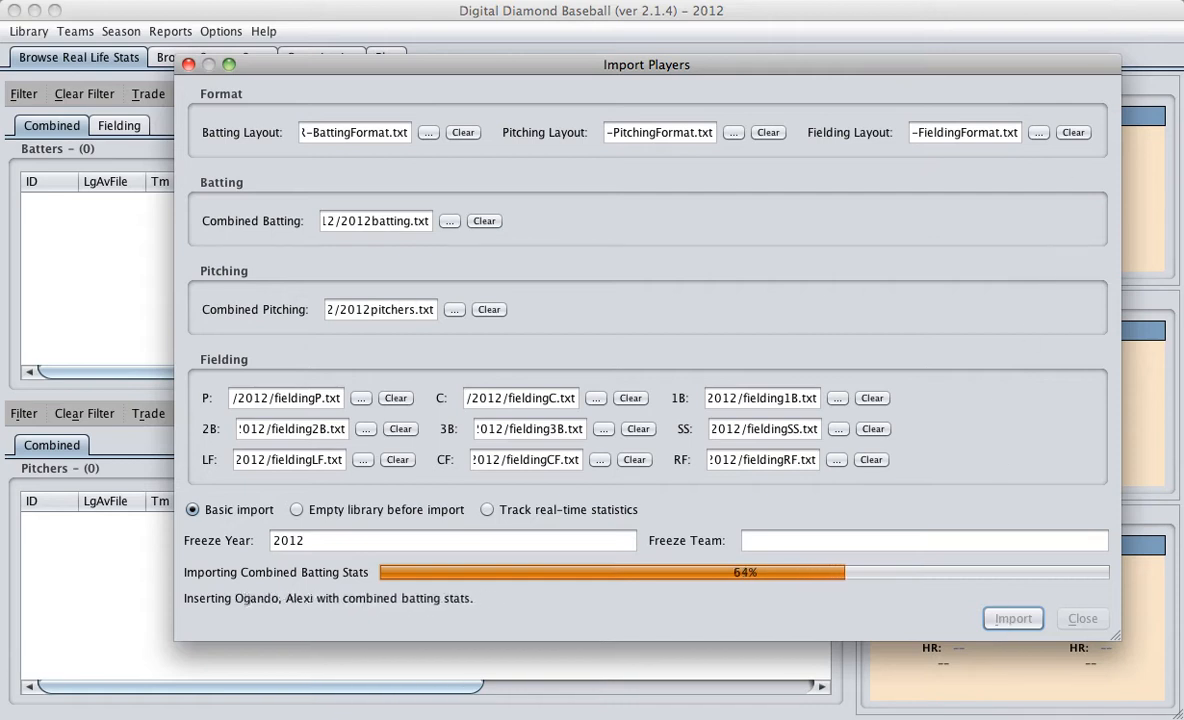
{"action": "left_click", "coordinate": [1102, 1]}
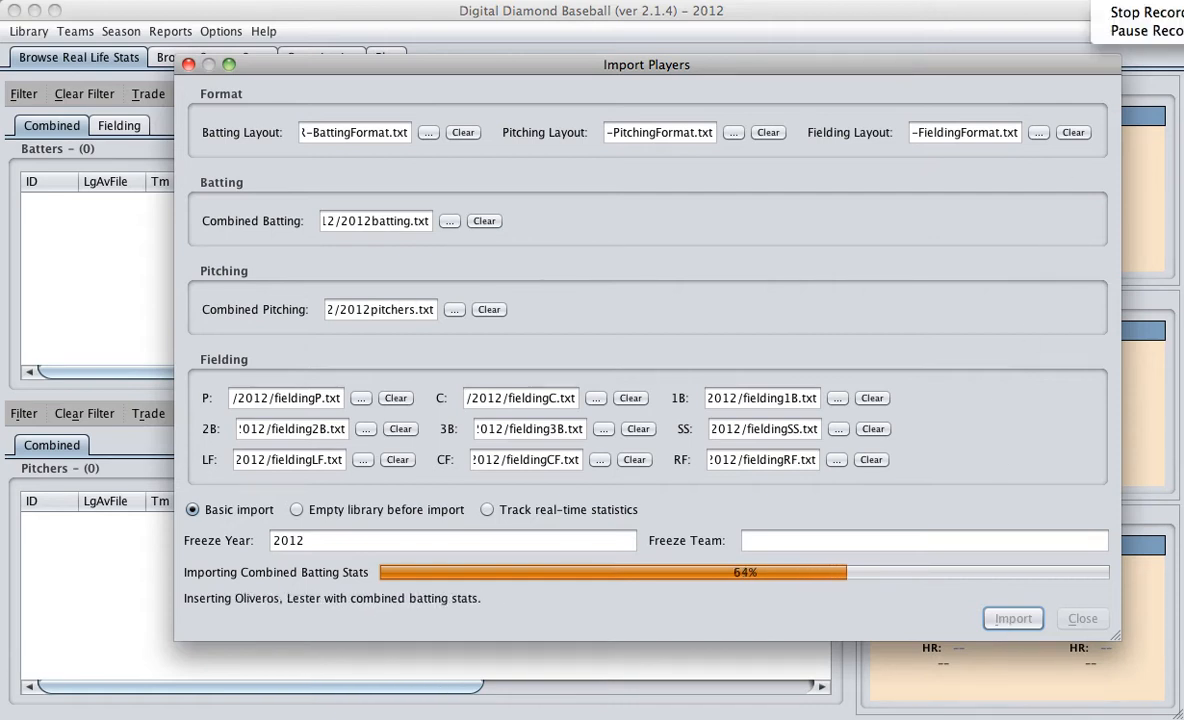
{"action": "left_click", "coordinate": [1113, 31]}
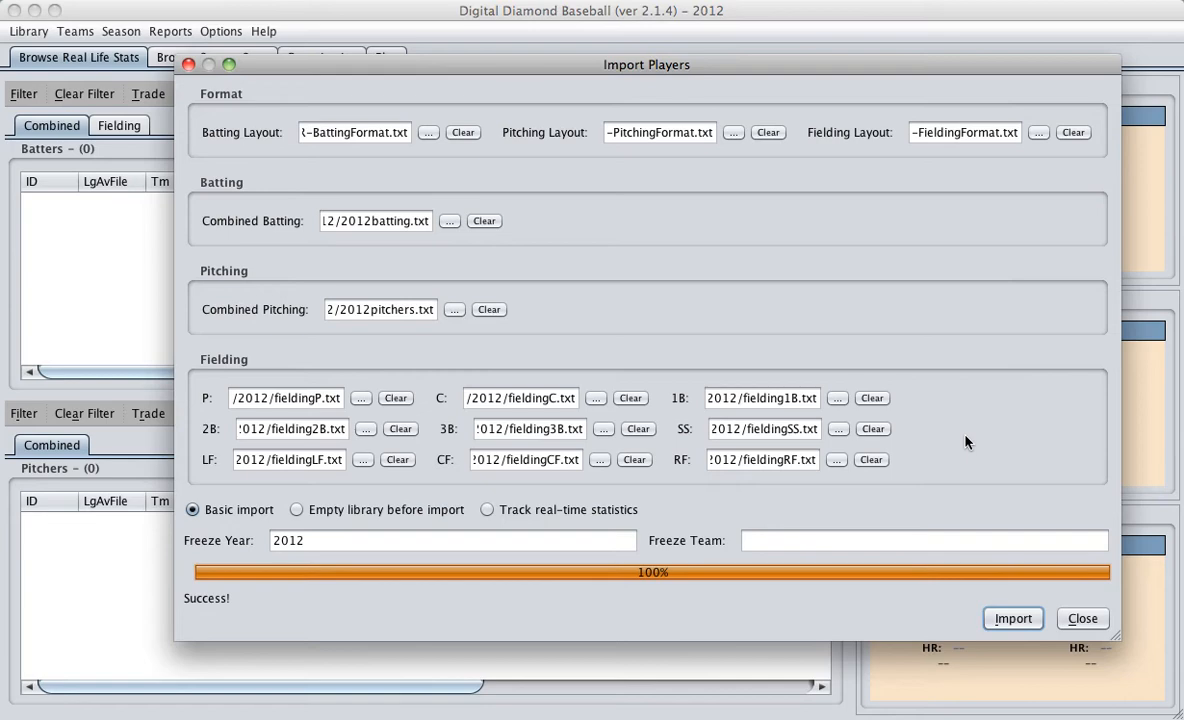
{"action": "left_click", "coordinate": [1082, 618]}
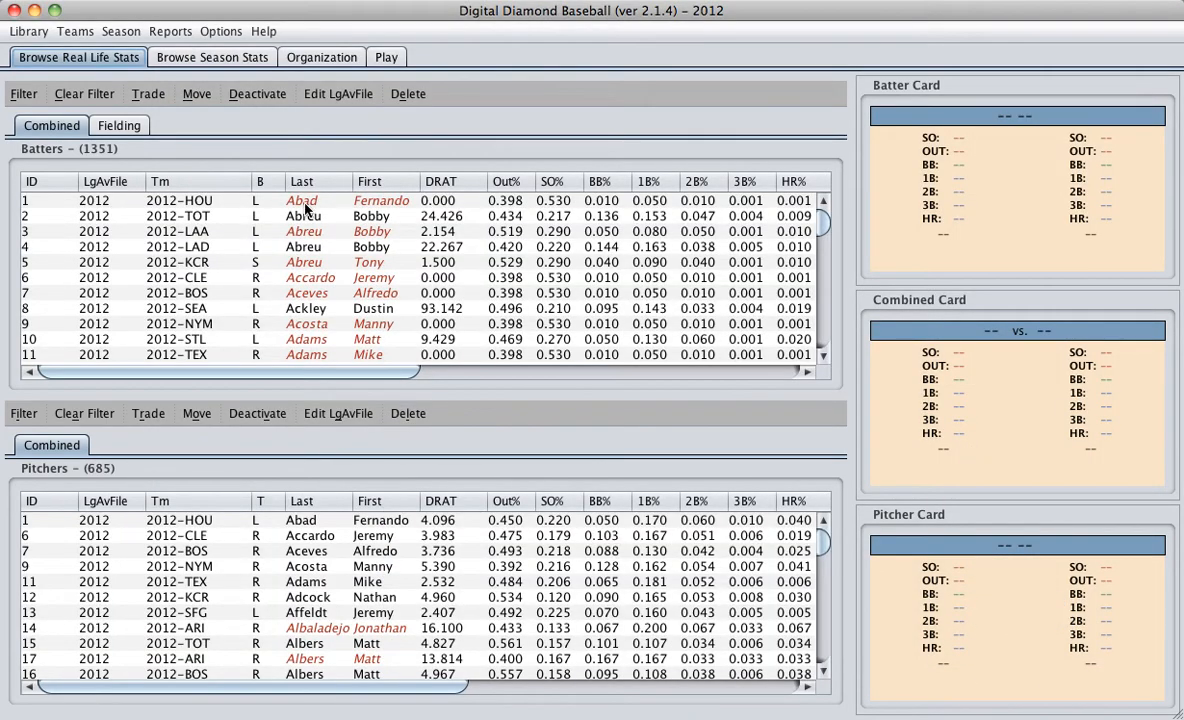
Open the library organization view with its leagues and divisions
{"action": "mouse_move", "coordinate": [306, 208]}
{"action": "left_click", "coordinate": [321, 58]}
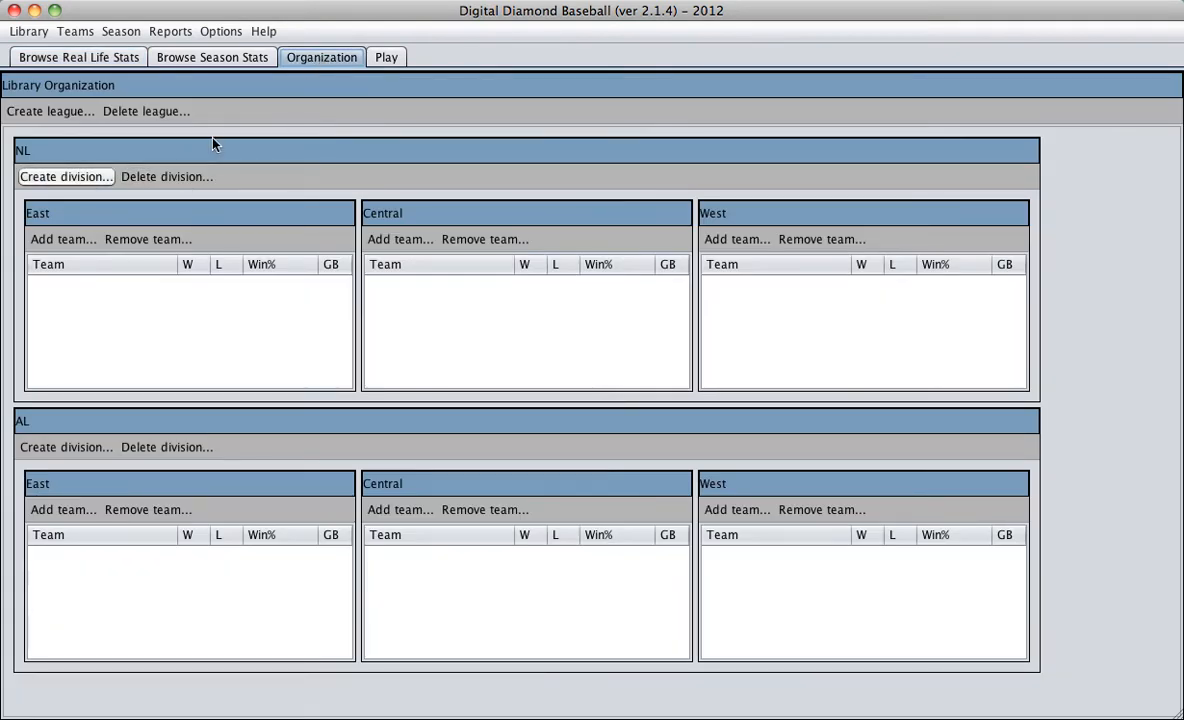
Add the teams 2012-ATL and 2012-NYM to the NL East division
{"action": "left_click", "coordinate": [63, 239]}
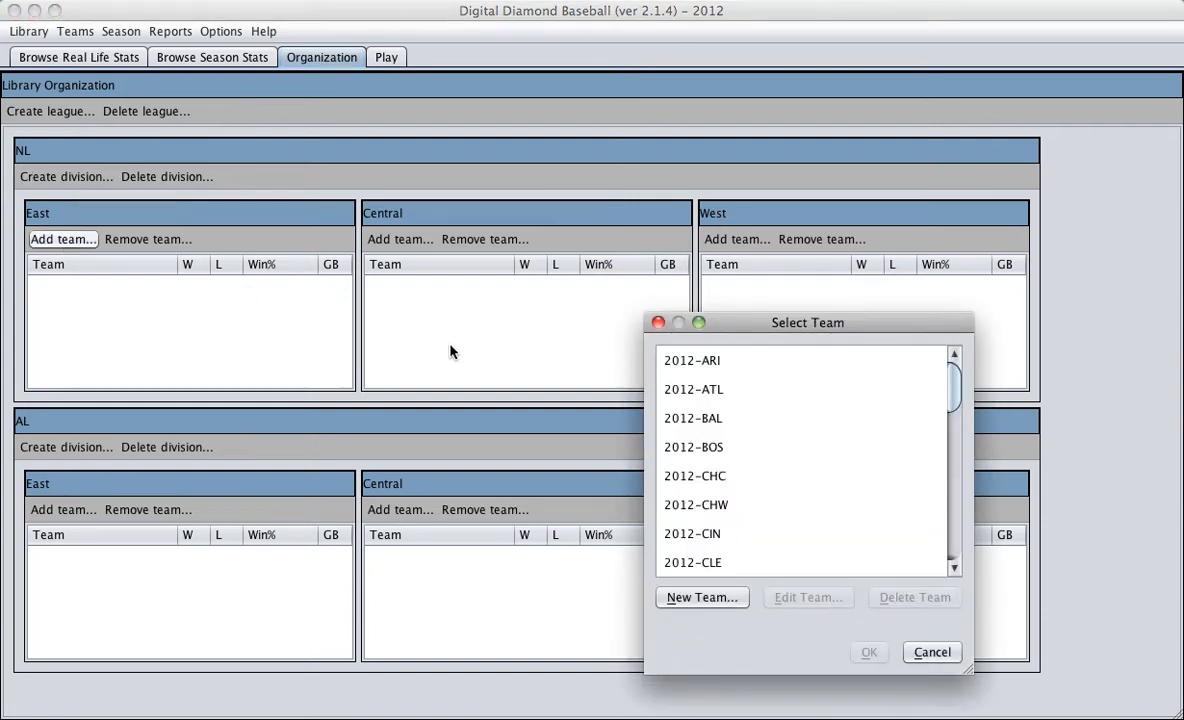
{"action": "left_click", "coordinate": [694, 390]}
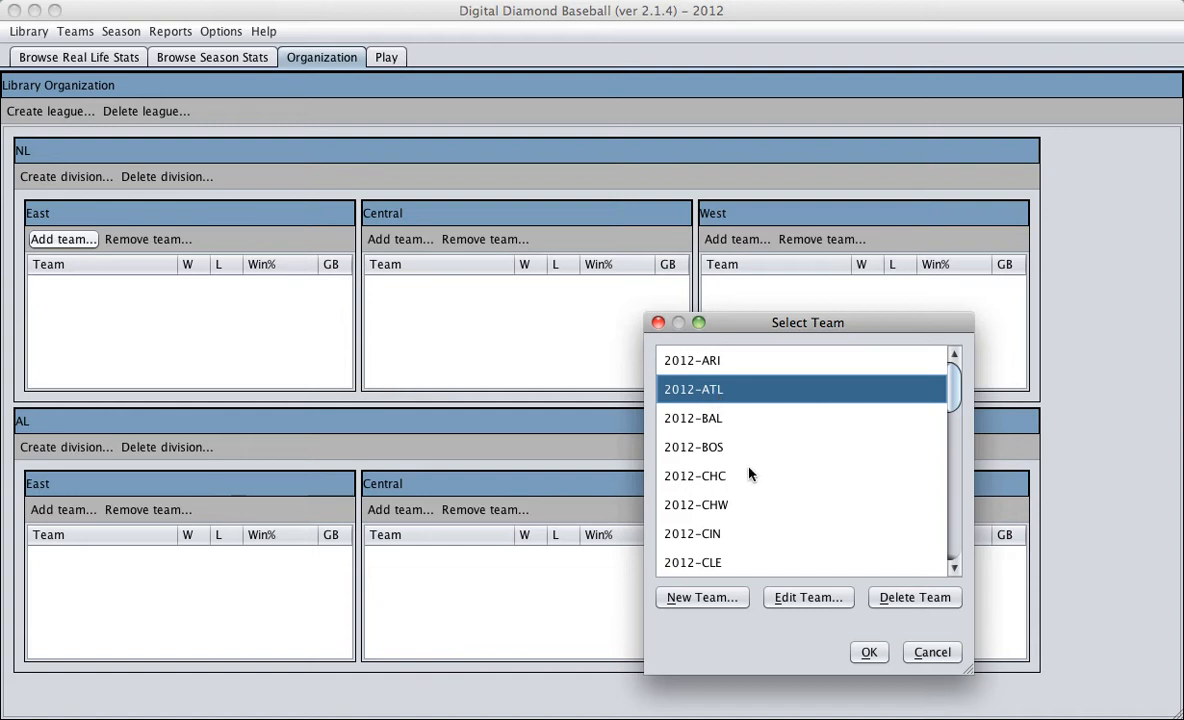
{"action": "scroll", "coordinate": [951, 410], "scroll_direction": "down", "scroll_amount": 5}
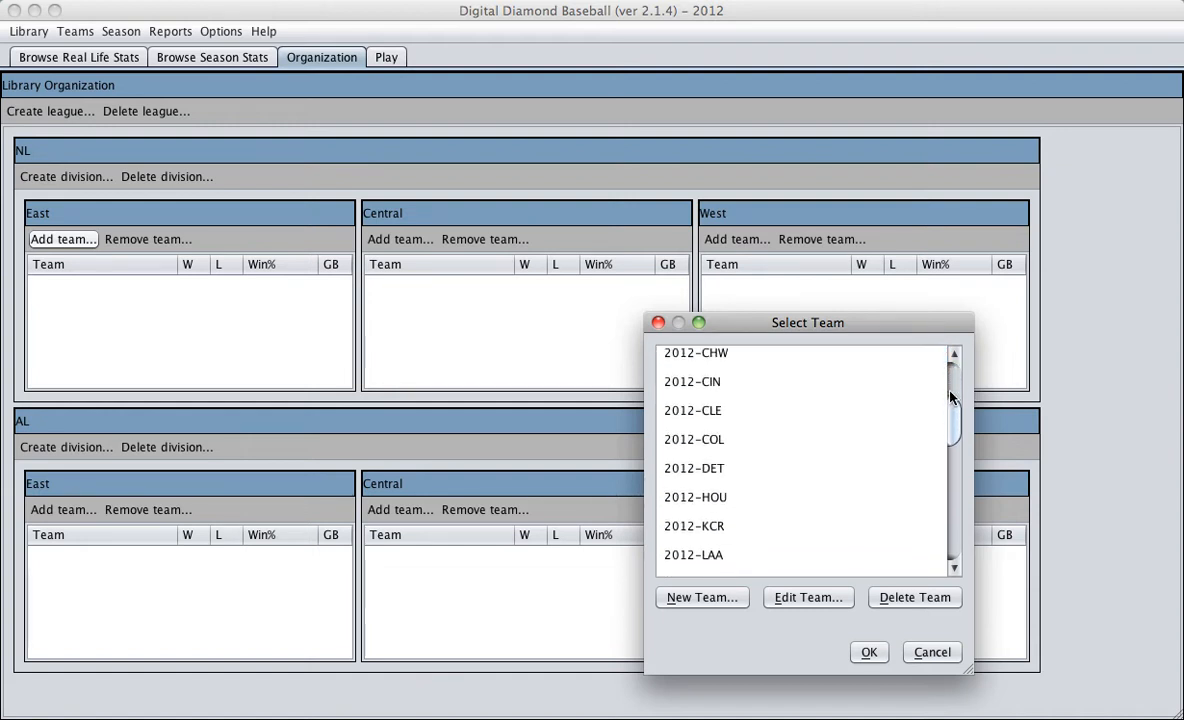
{"action": "left_click_drag", "start_coordinate": [951, 398], "coordinate": [950, 470]}
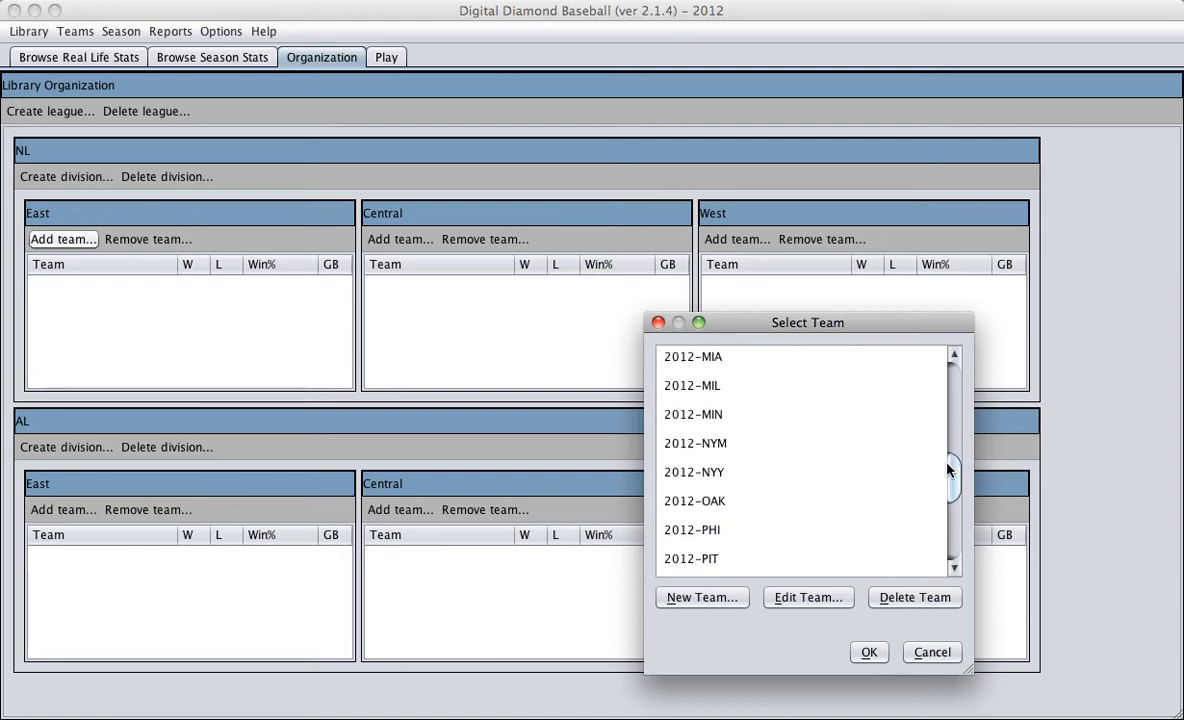
{"action": "left_click", "coordinate": [745, 443]}
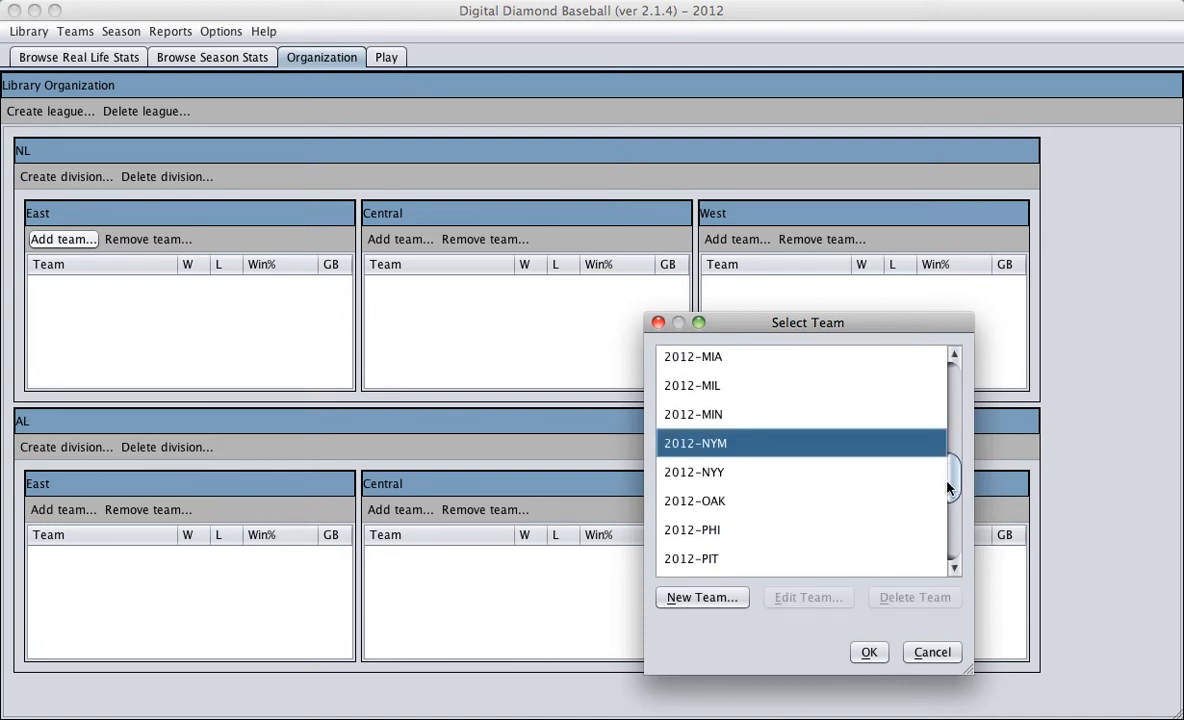
{"action": "double_click", "coordinate": [745, 443]}
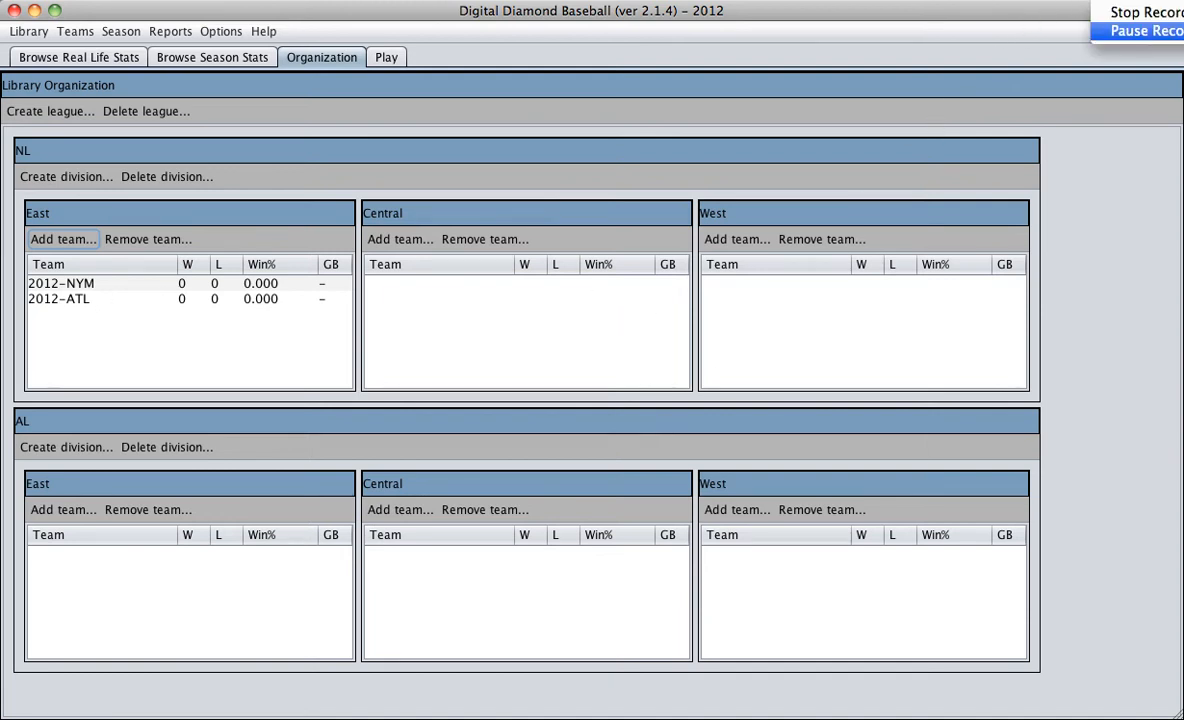
{"action": "left_click", "coordinate": [1104, 33]}
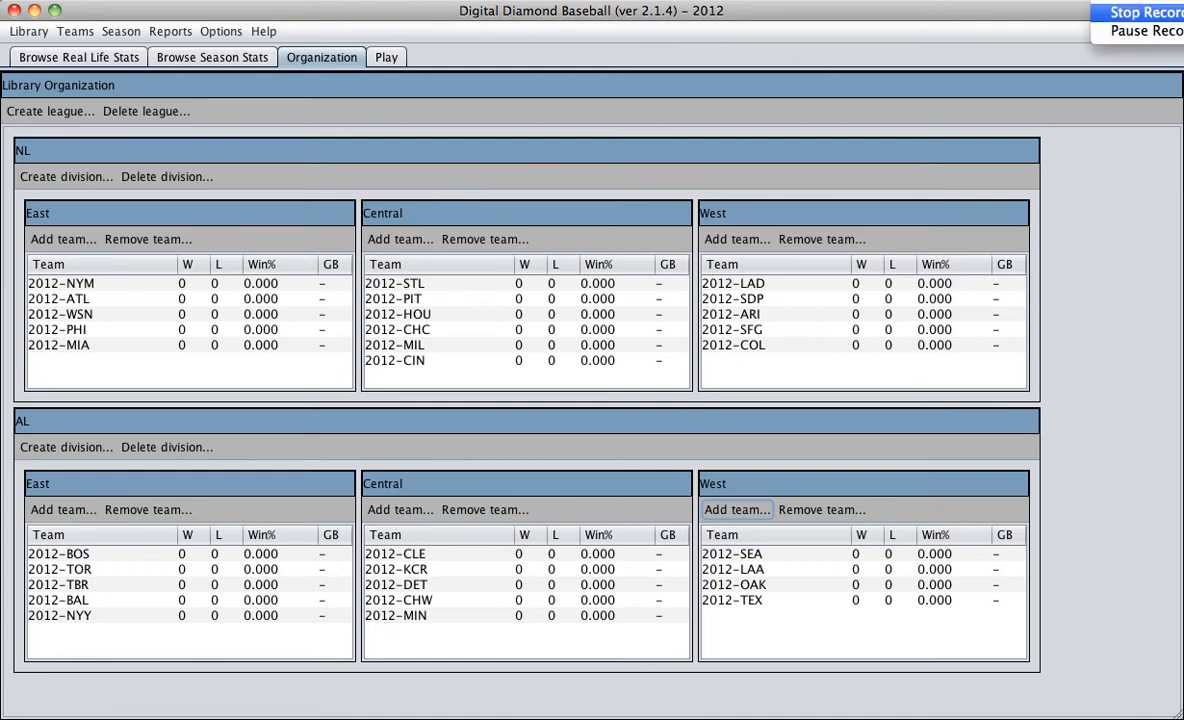
{"action": "left_click", "coordinate": [1100, 32]}
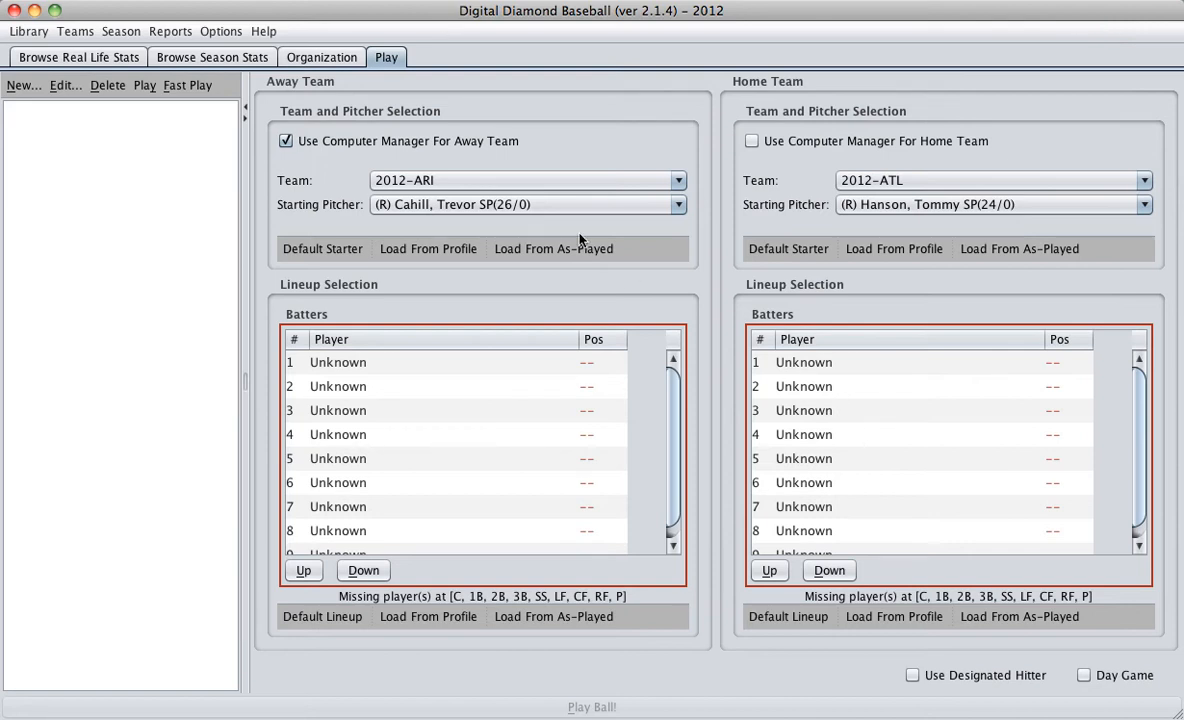
Create a new season for the library and confirm deleting the existing season data
{"action": "left_click", "coordinate": [133, 32]}
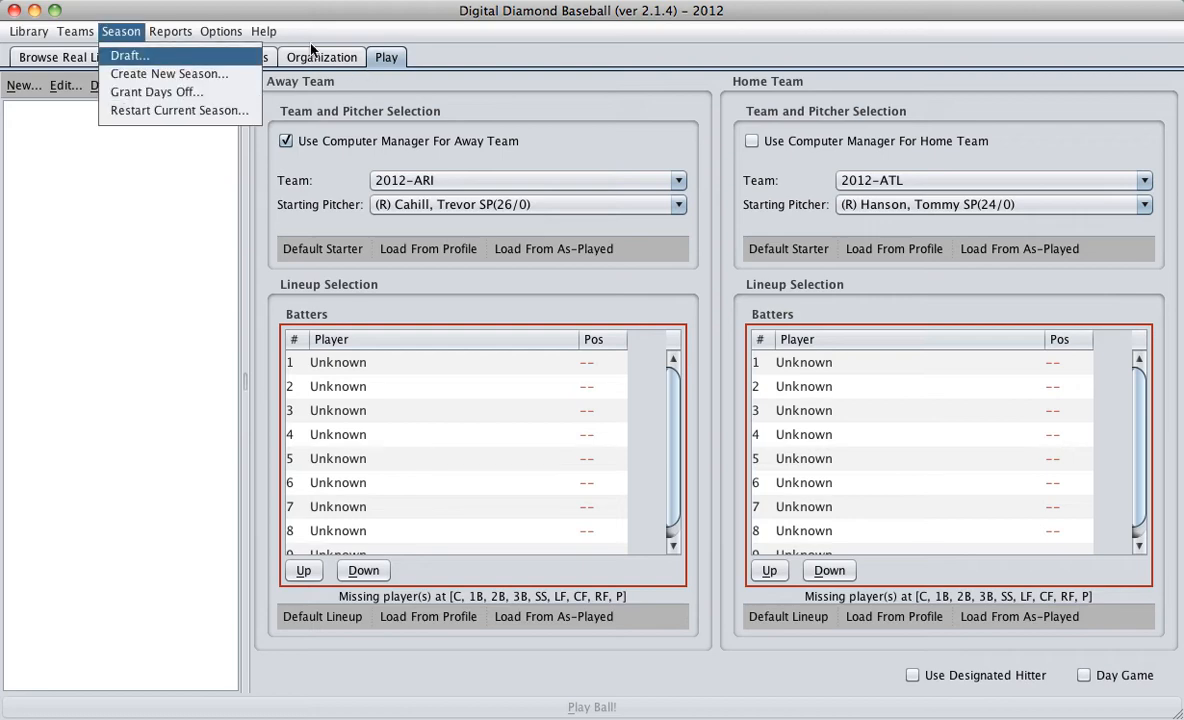
{"action": "left_click", "coordinate": [165, 74]}
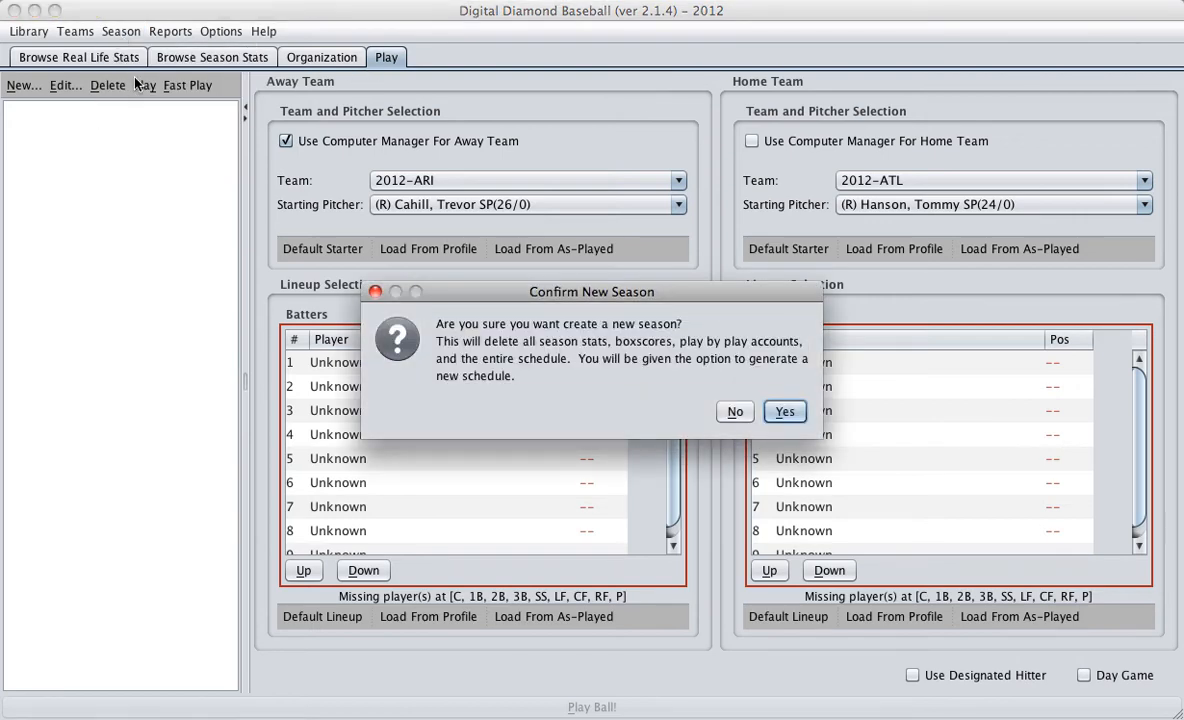
{"action": "key", "text": "Return"}
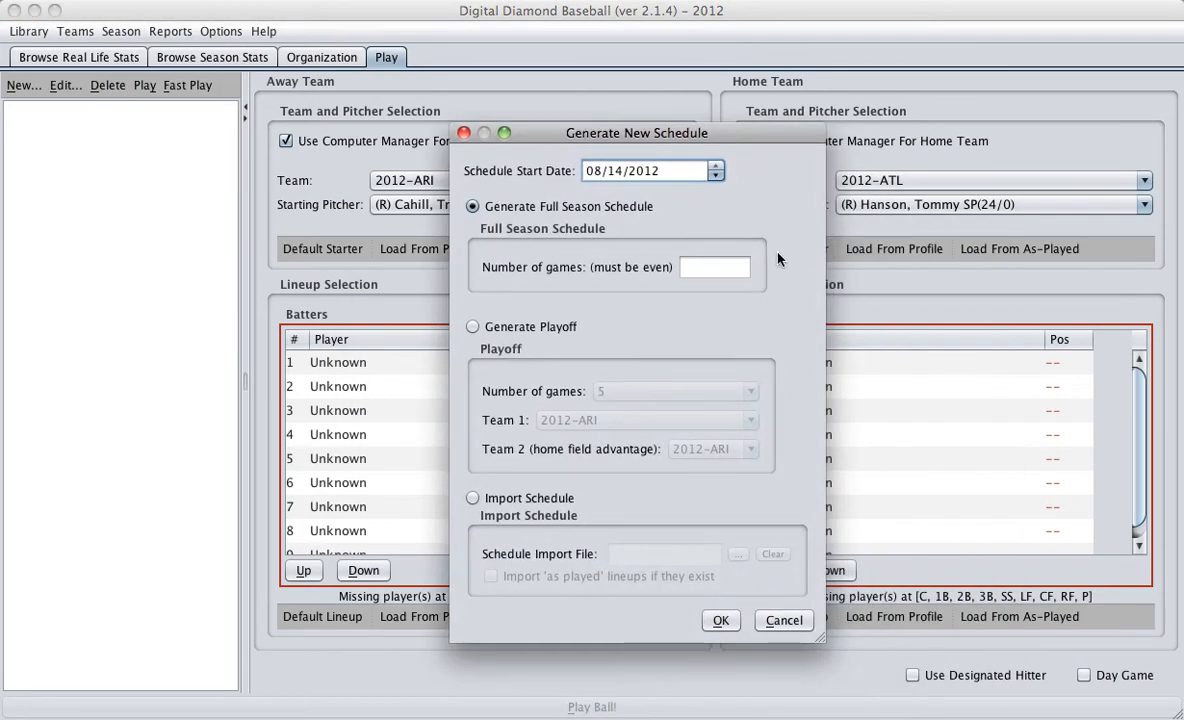
Set the new schedule to be imported from 2012sked.csv in the Schedules folder
{"action": "left_click", "coordinate": [492, 499]}
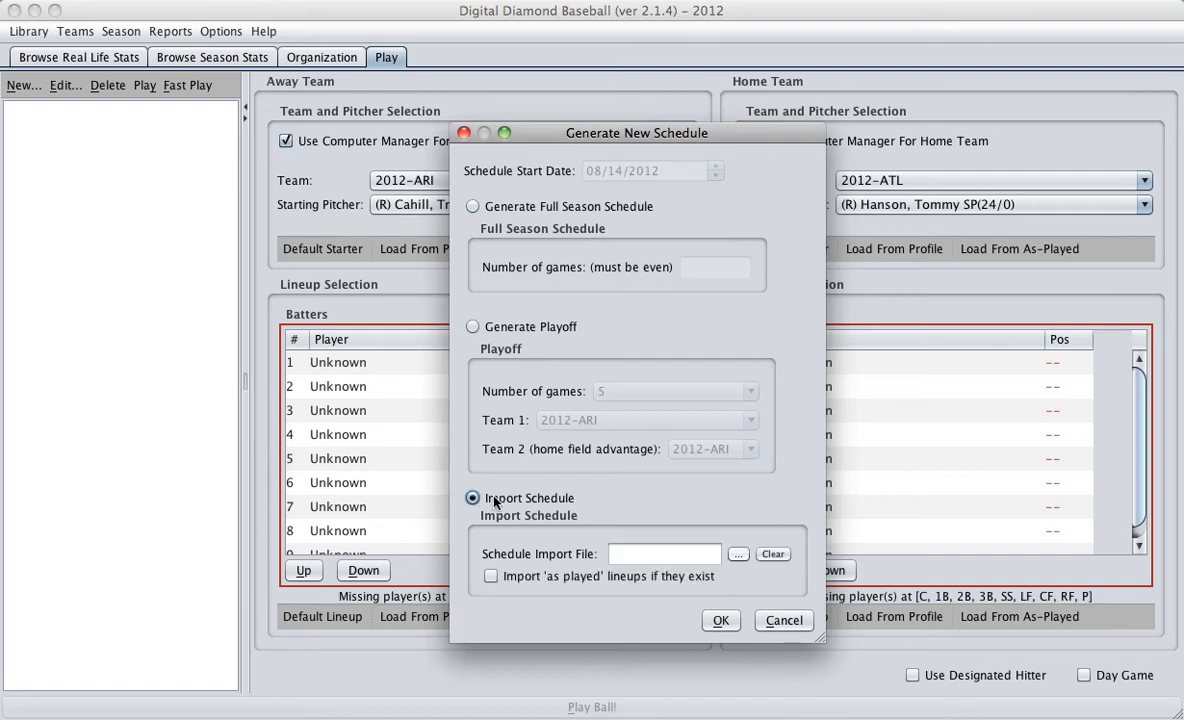
{"action": "left_click", "coordinate": [740, 554]}
{"action": "left_click", "coordinate": [727, 440]}
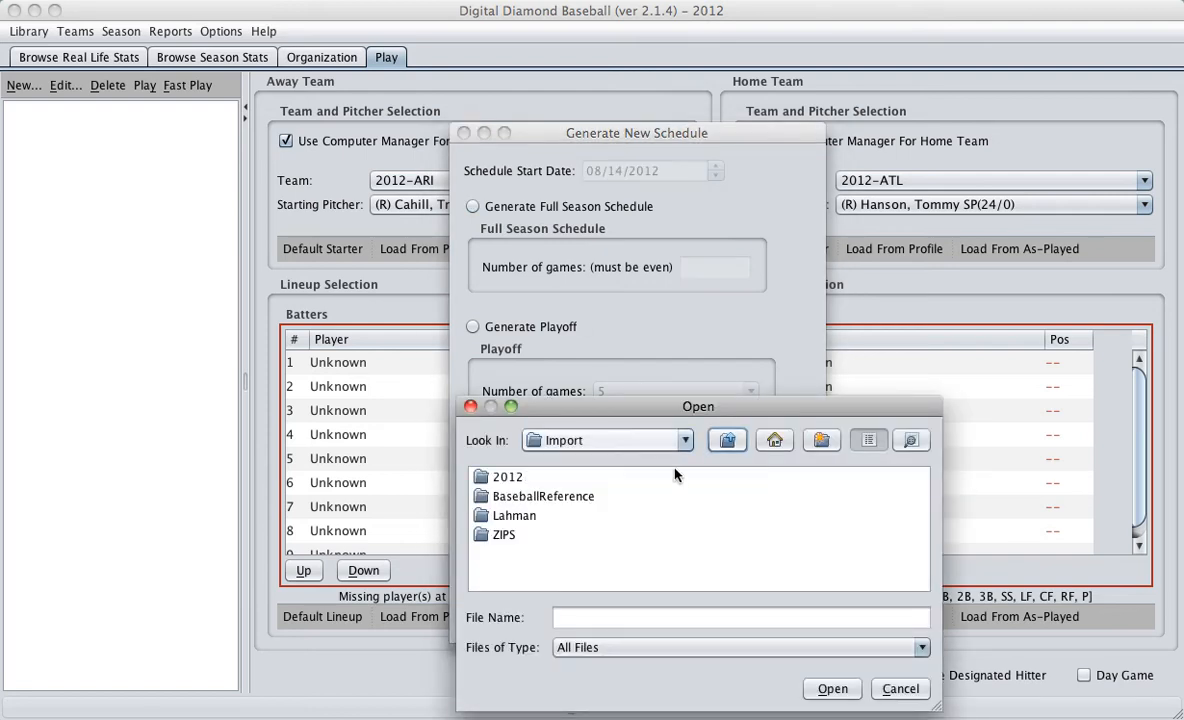
{"action": "left_click", "coordinate": [727, 440]}
{"action": "double_click", "coordinate": [897, 554]}
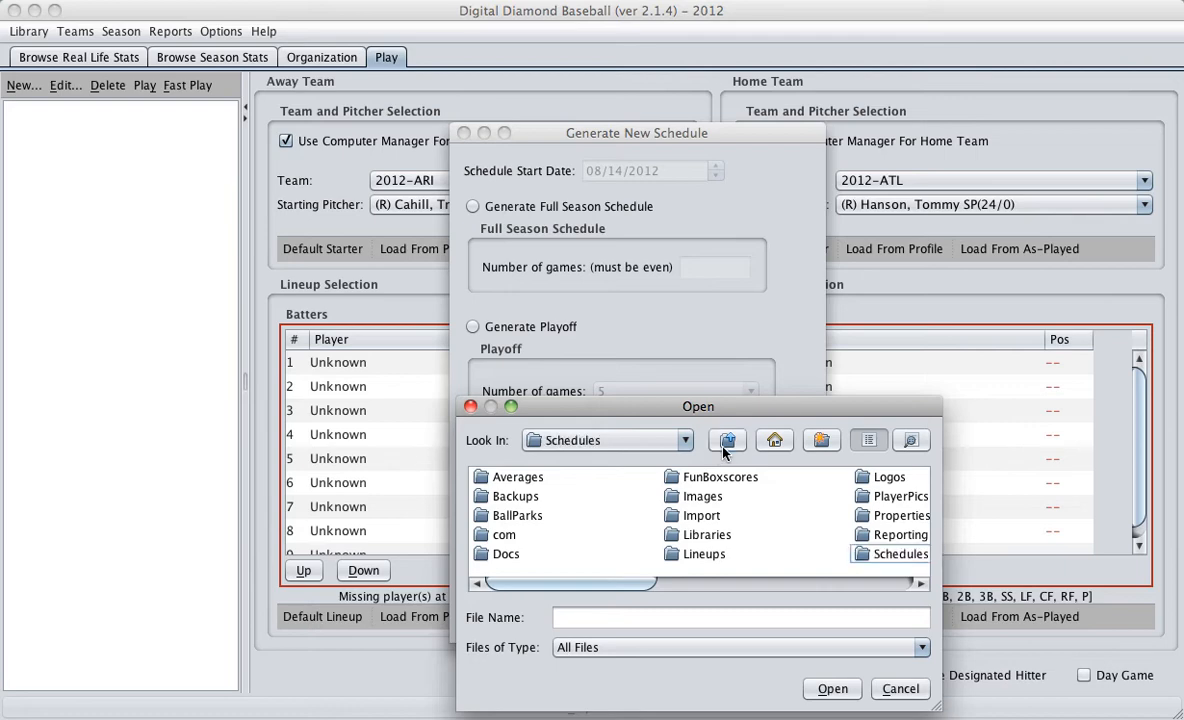
{"action": "scroll", "coordinate": [880, 555], "scroll_direction": "right", "scroll_amount": 10}
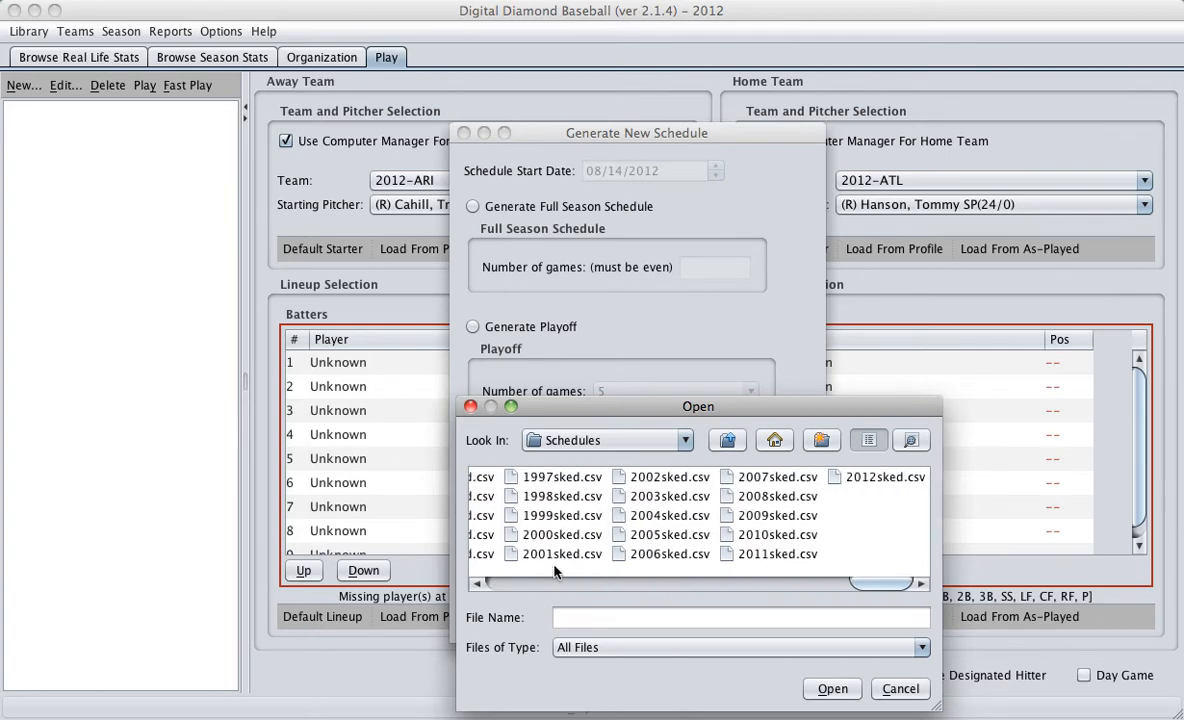
{"action": "left_click", "coordinate": [884, 477]}
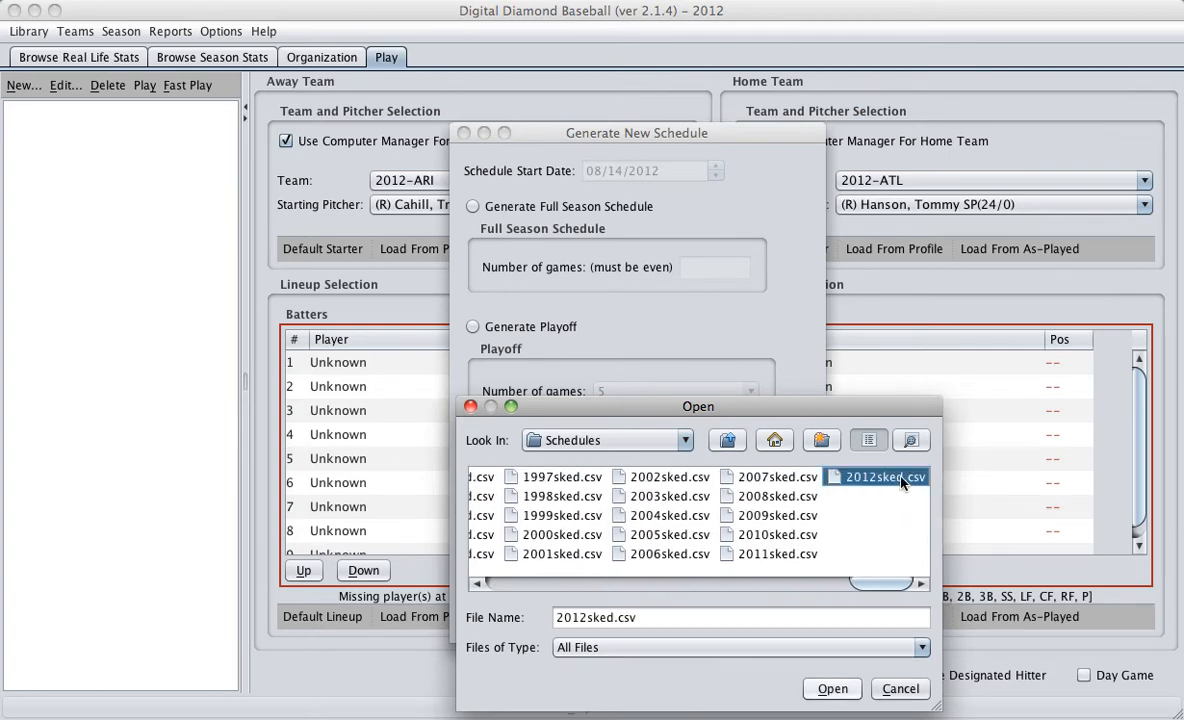
{"action": "left_click", "coordinate": [830, 689]}
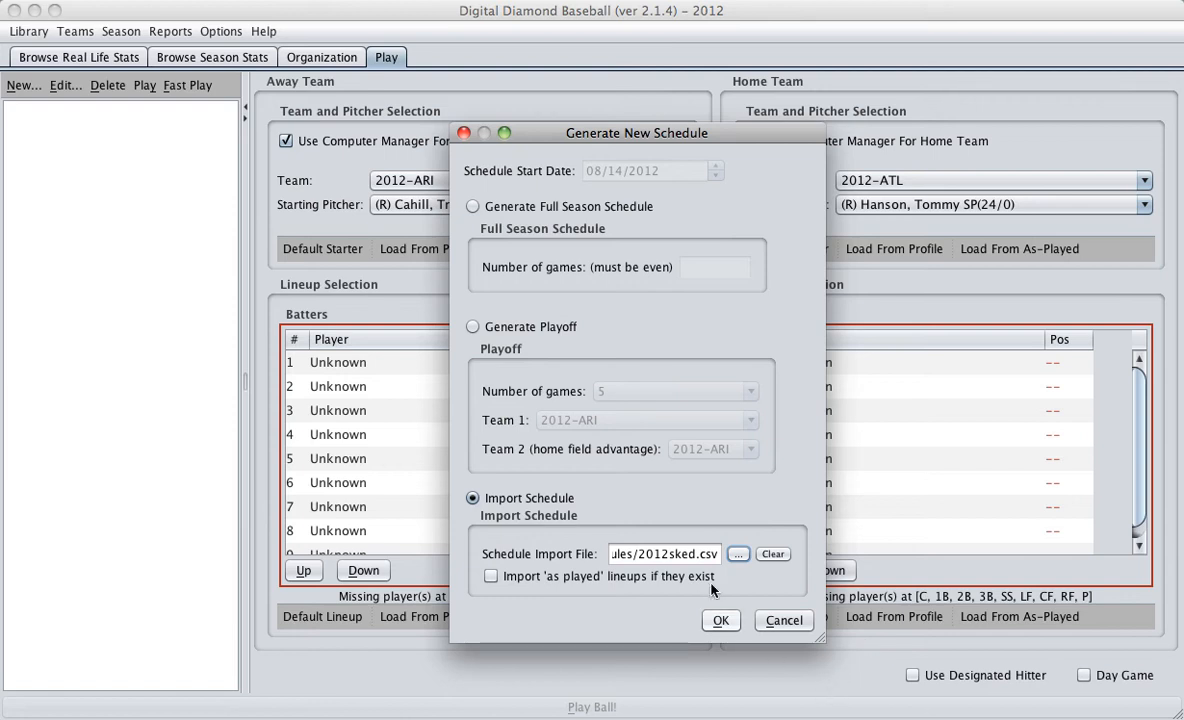
Run the schedule import, mapping SEA to 2012-SEA, Oakland to 2012-OAK and SLN to 2012-STL
{"action": "left_click", "coordinate": [720, 620]}
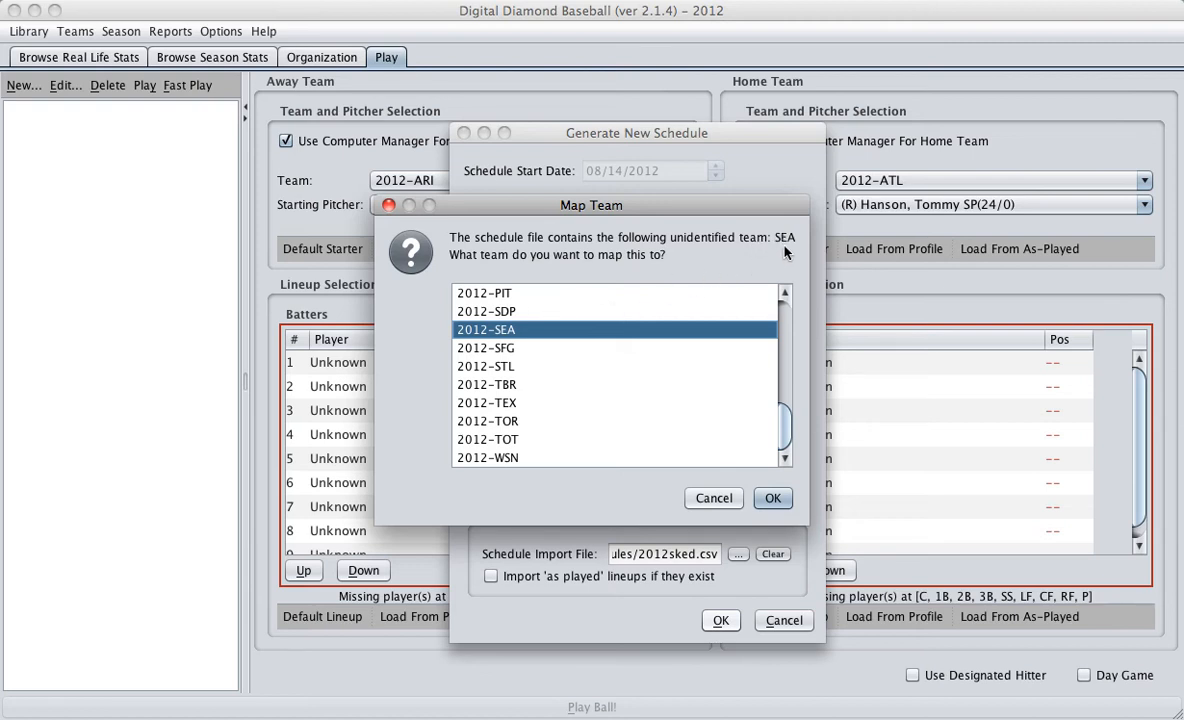
{"action": "left_click", "coordinate": [773, 498]}
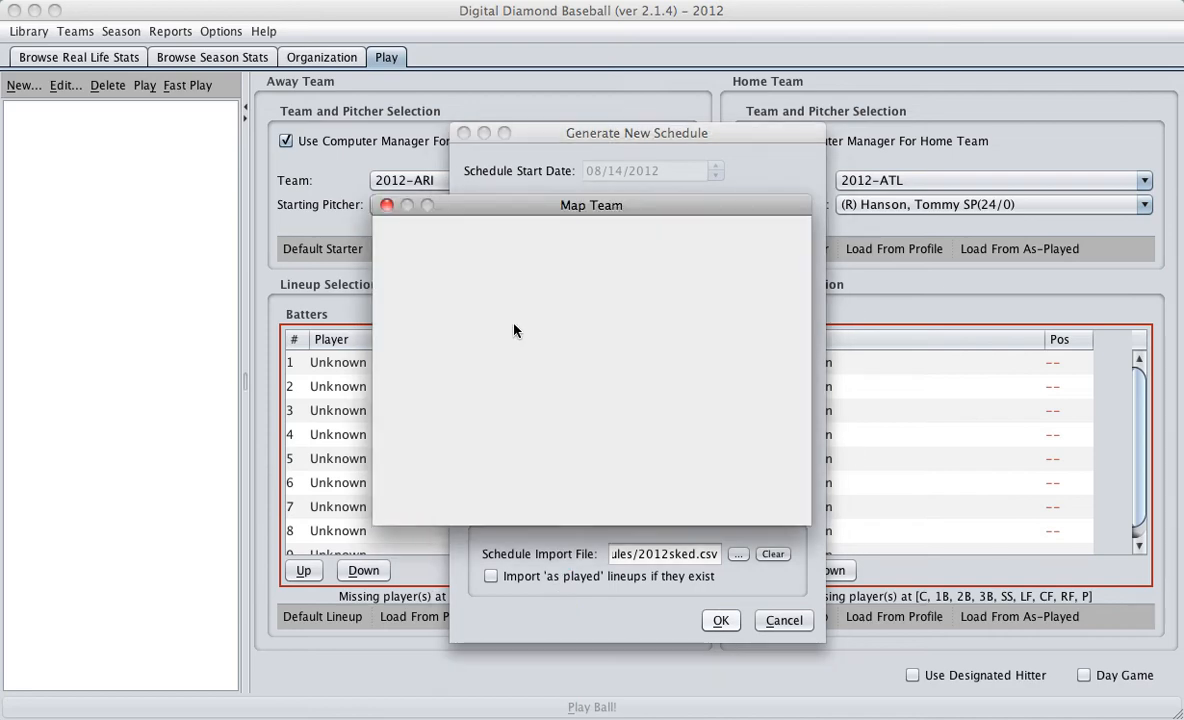
{"action": "left_click", "coordinate": [767, 498]}
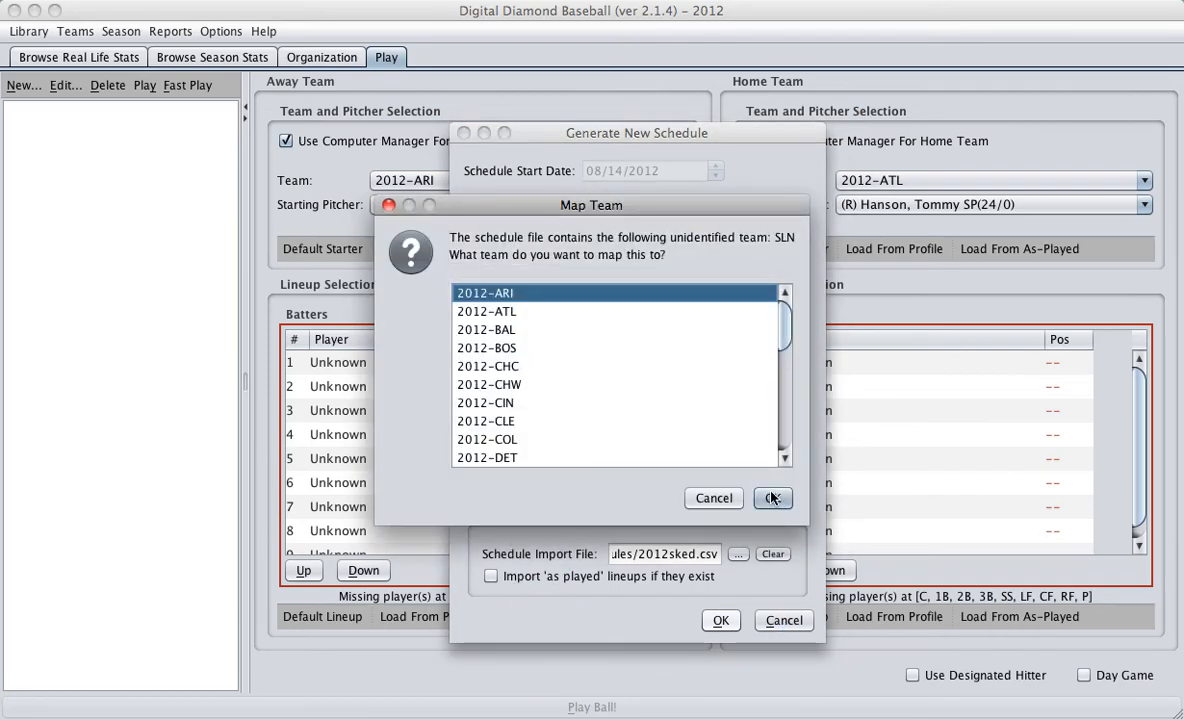
{"action": "scroll", "coordinate": [727, 302], "scroll_direction": "down", "scroll_amount": 5}
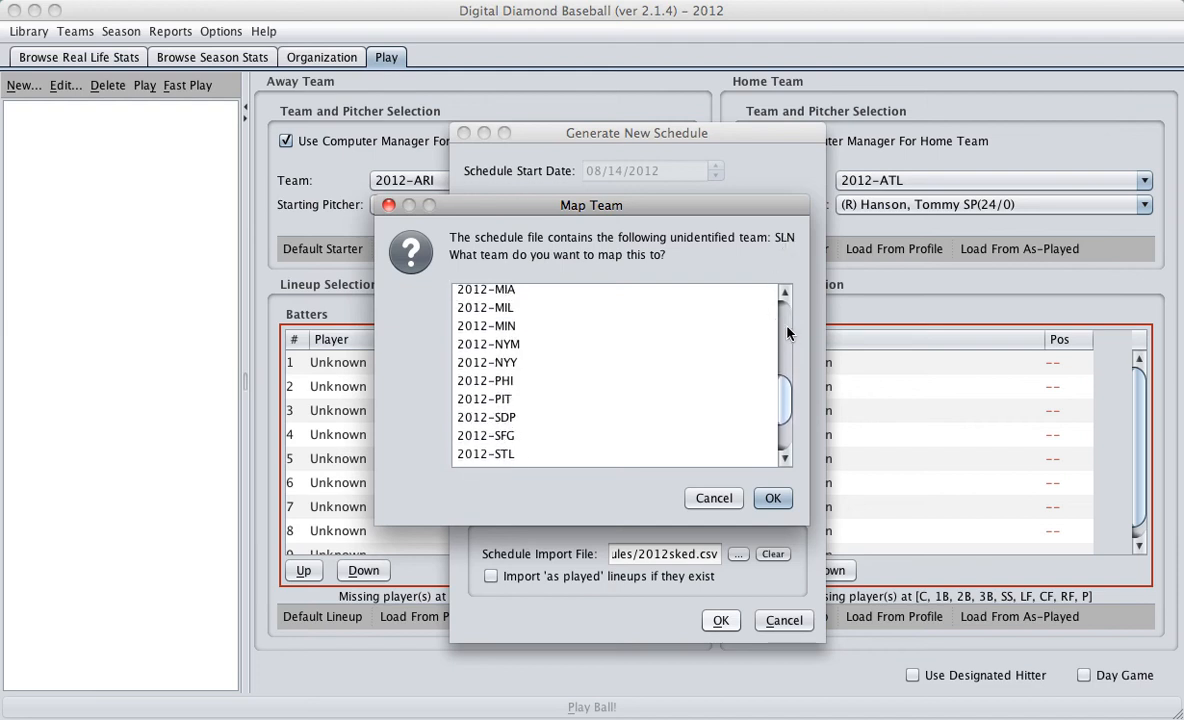
{"action": "scroll", "coordinate": [788, 333], "scroll_direction": "down", "scroll_amount": 2}
{"action": "left_click", "coordinate": [774, 420]}
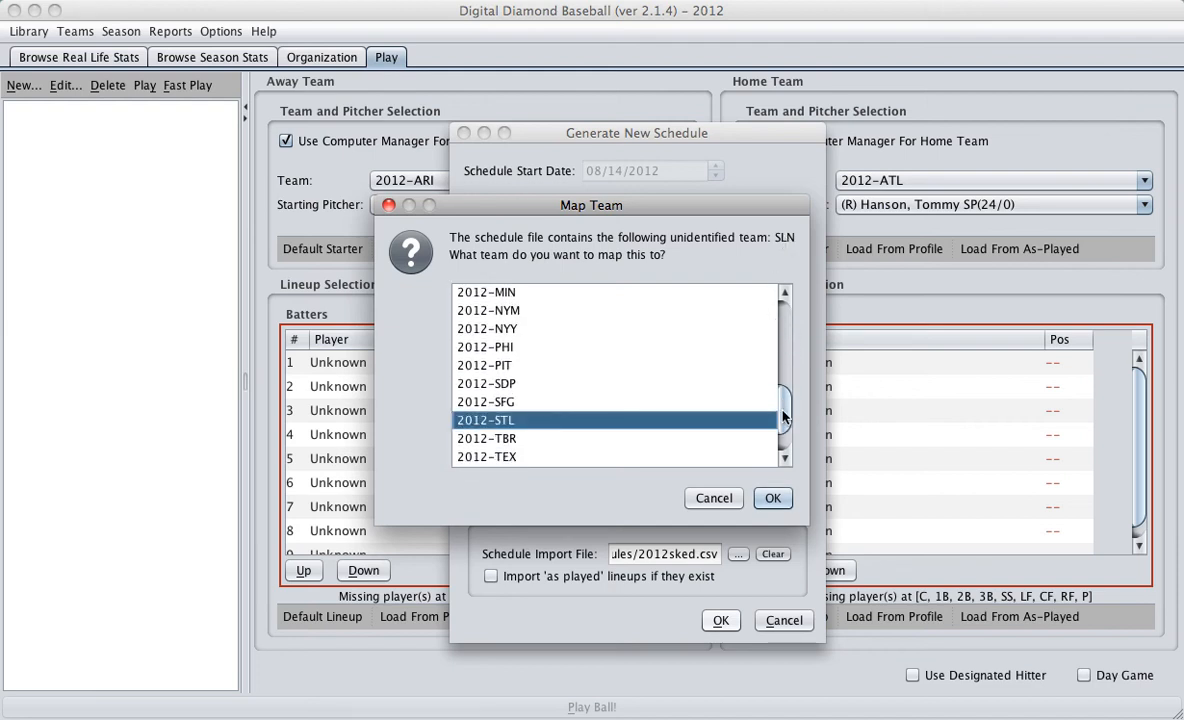
{"action": "left_click", "coordinate": [773, 498]}
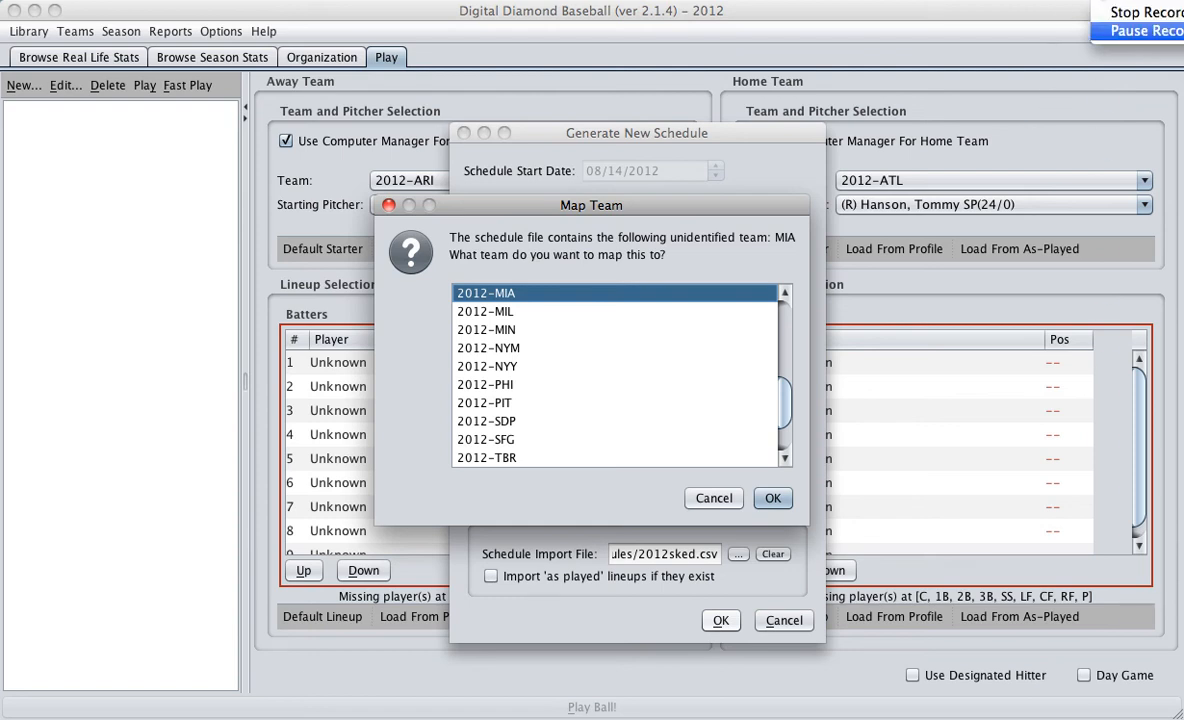
{"action": "left_click", "coordinate": [1135, 30]}
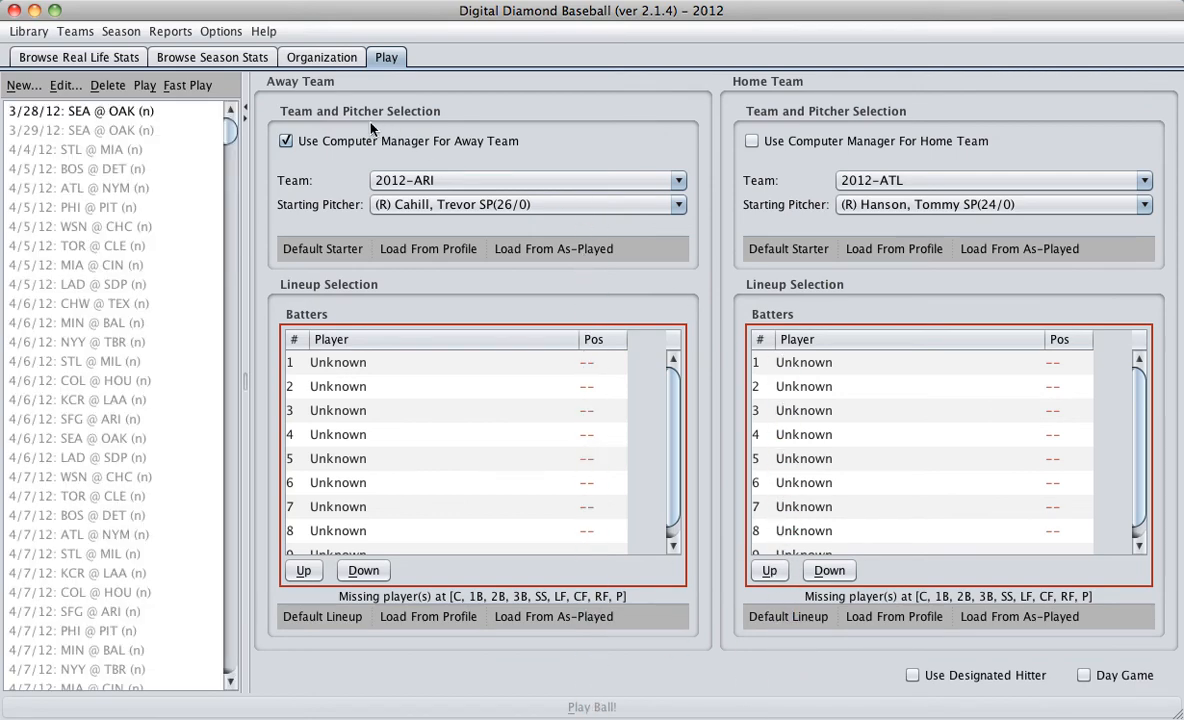
{"action": "scroll", "coordinate": [160, 120], "scroll_direction": "down", "scroll_amount": 20}
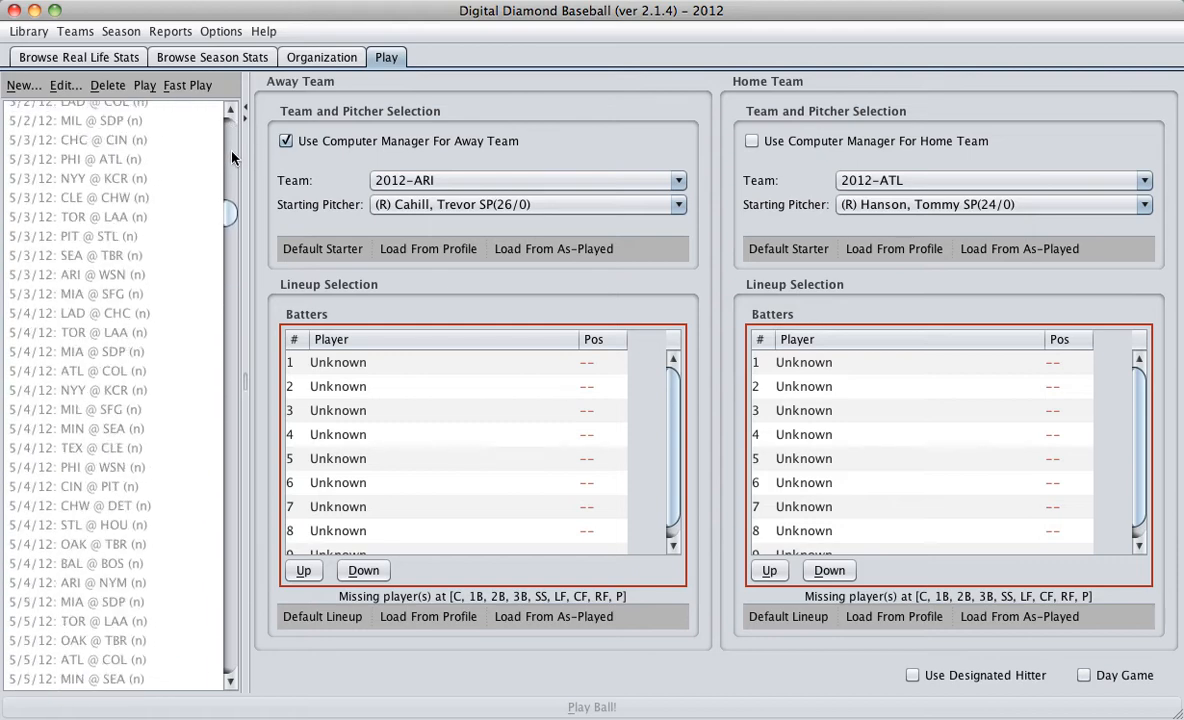
{"action": "scroll", "coordinate": [211, 386], "scroll_direction": "up", "scroll_amount": 20}
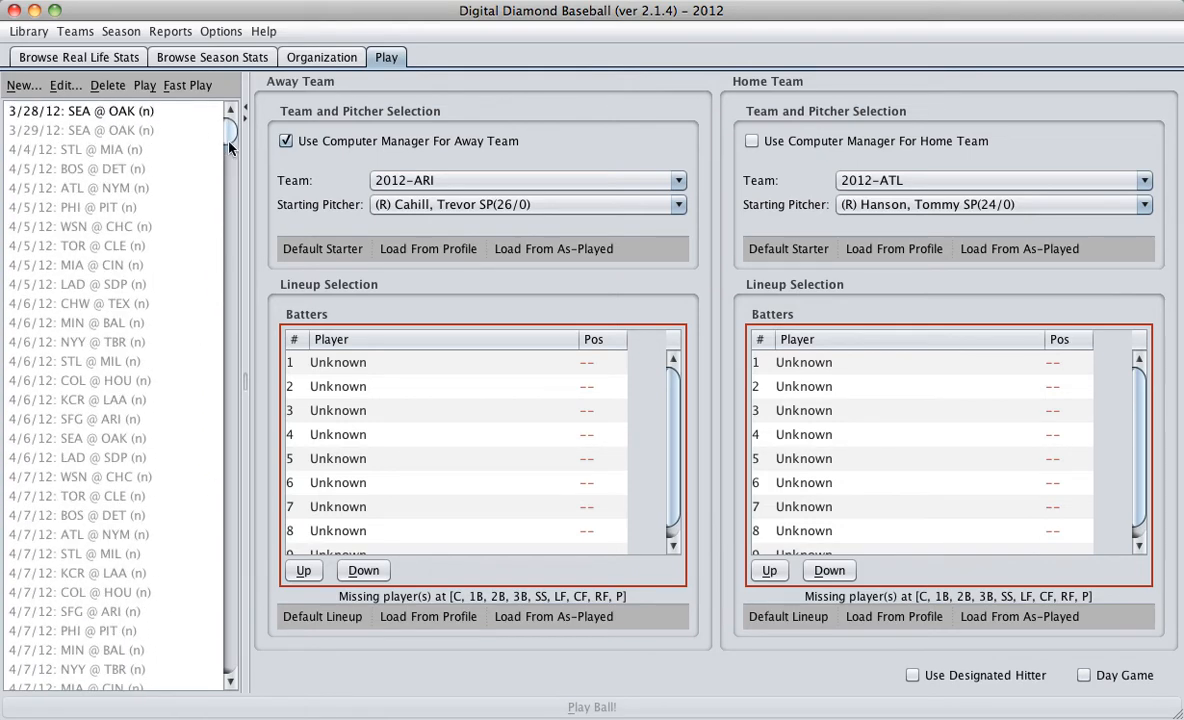
Open the team profile editor, try generating profiles for all teams and cancel out of the editor
{"action": "left_click", "coordinate": [84, 32]}
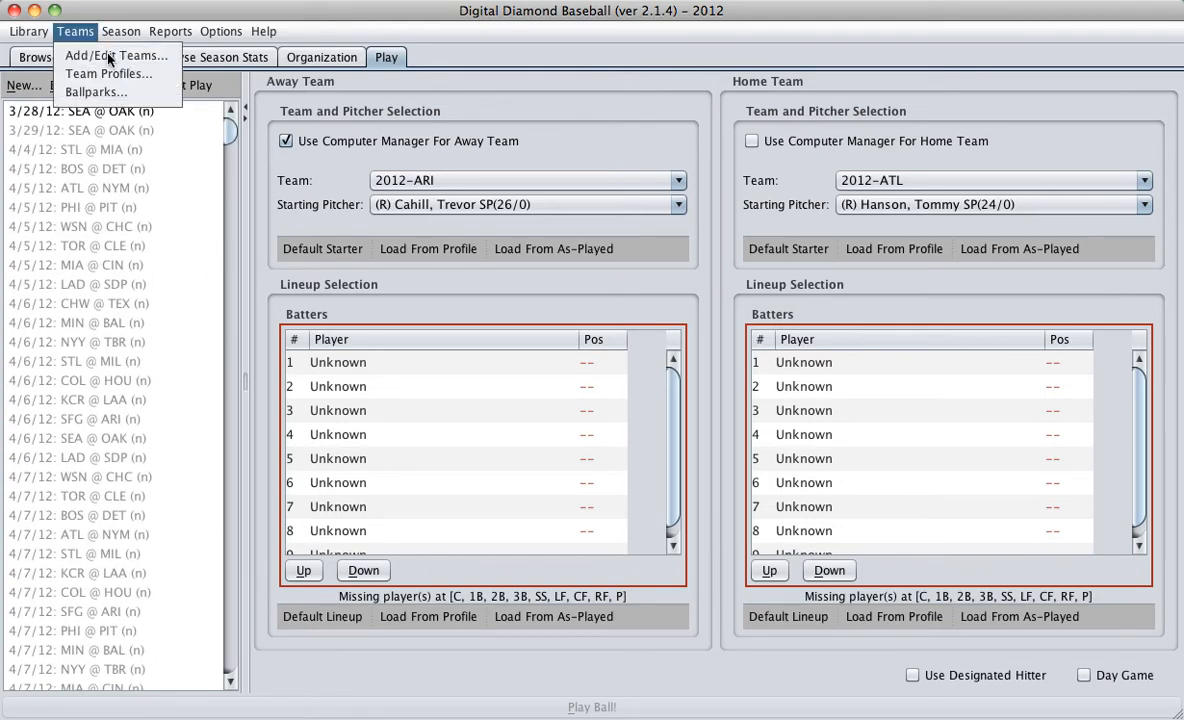
{"action": "left_click", "coordinate": [98, 74]}
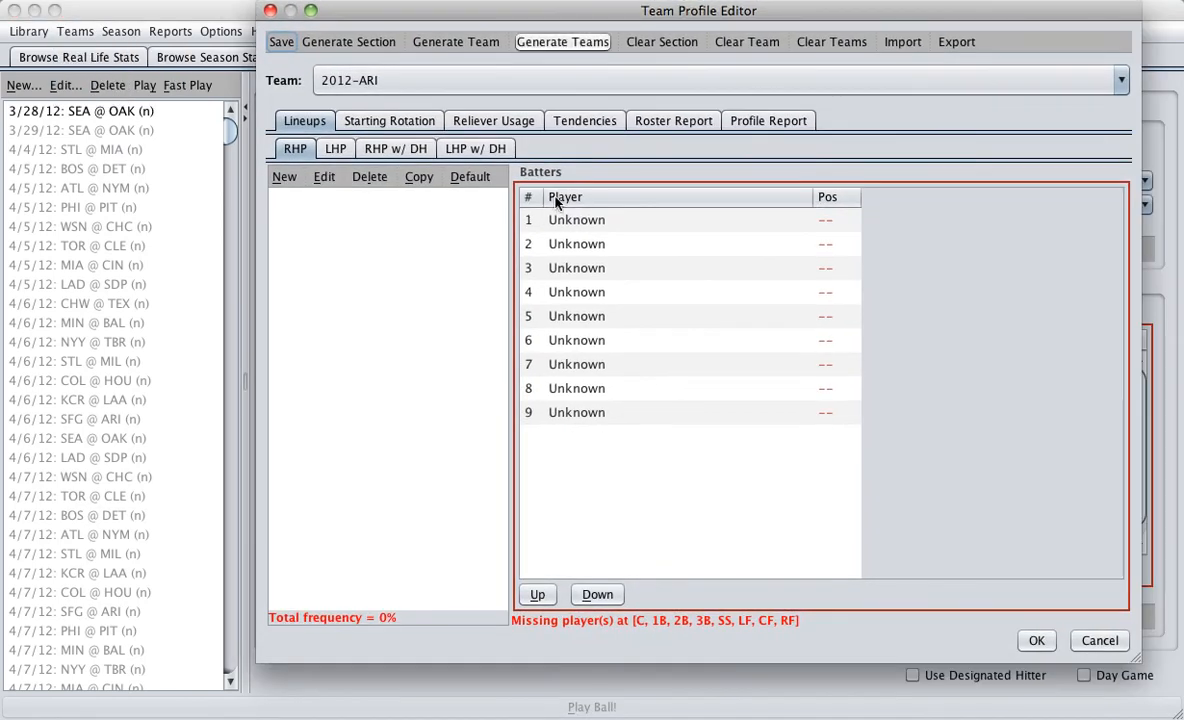
{"action": "left_click", "coordinate": [583, 43]}
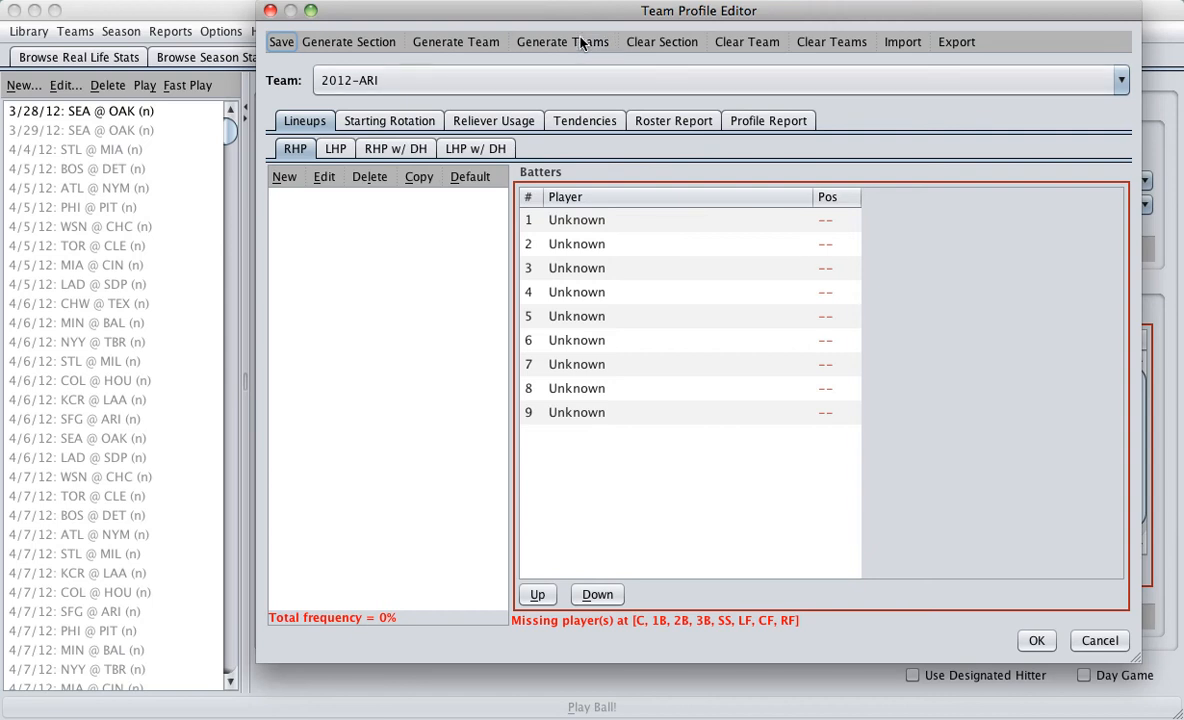
{"action": "left_click", "coordinate": [1100, 641]}
{"action": "left_click", "coordinate": [1103, 1]}
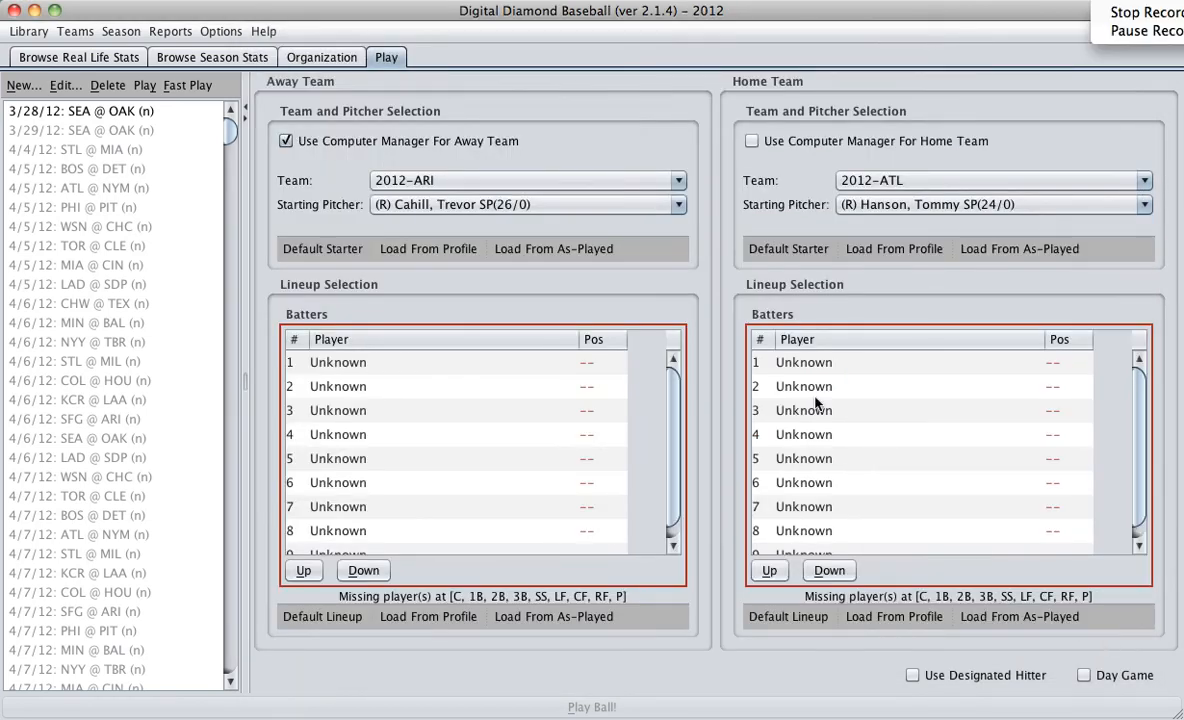
{"action": "left_click", "coordinate": [1115, 32]}
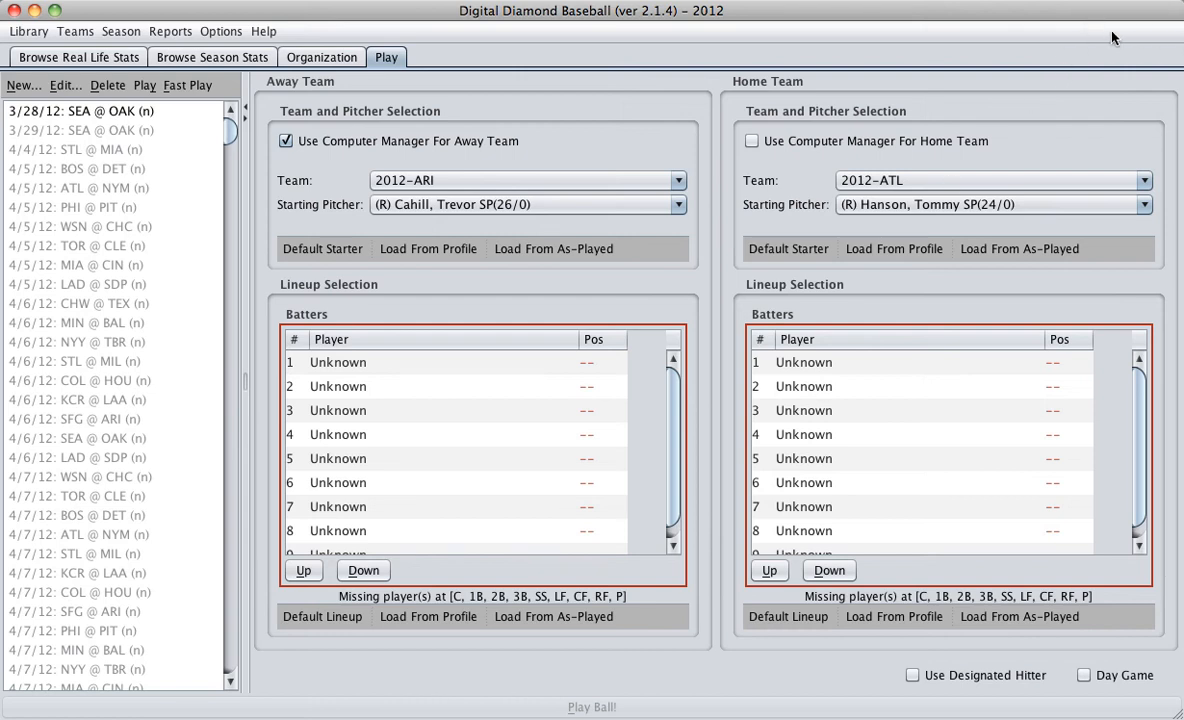